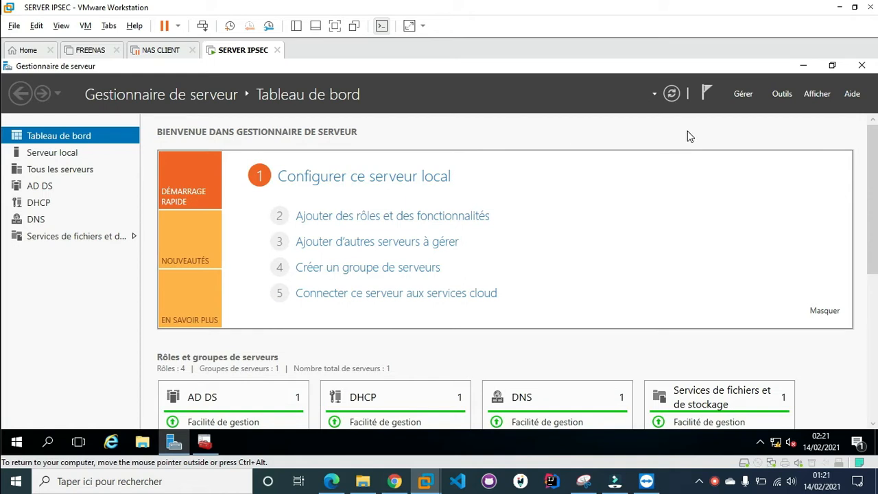
# Launch an empty Console1 management console on the server VM from Run with mmc
pyautogui.press('super+r')
pyautogui.write('mmc')
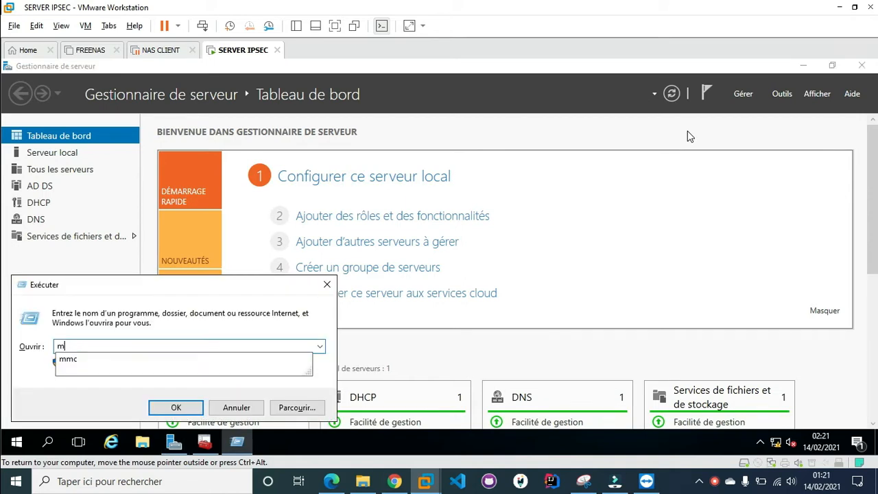
pyautogui.press('Return')
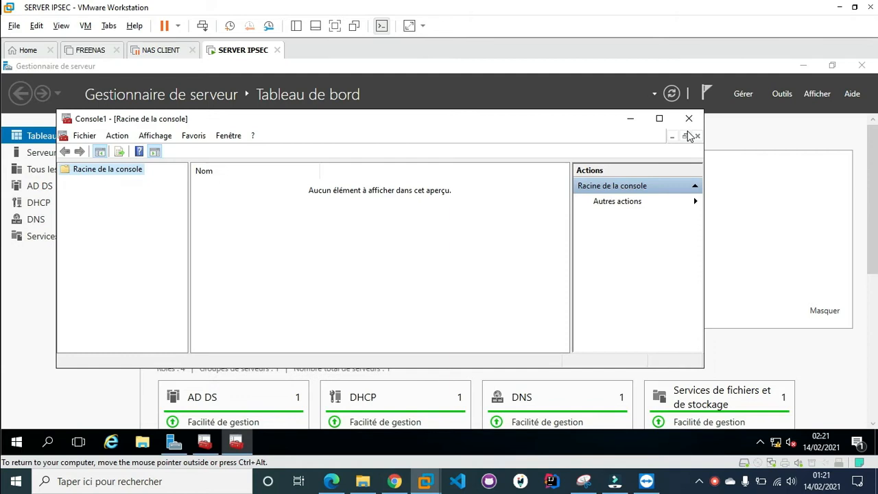
# Add the Gestion de la stratégie de sécurité IP snap-in for Ordinateur local and select its node
pyautogui.click(90, 136)
pyautogui.click(120, 213)
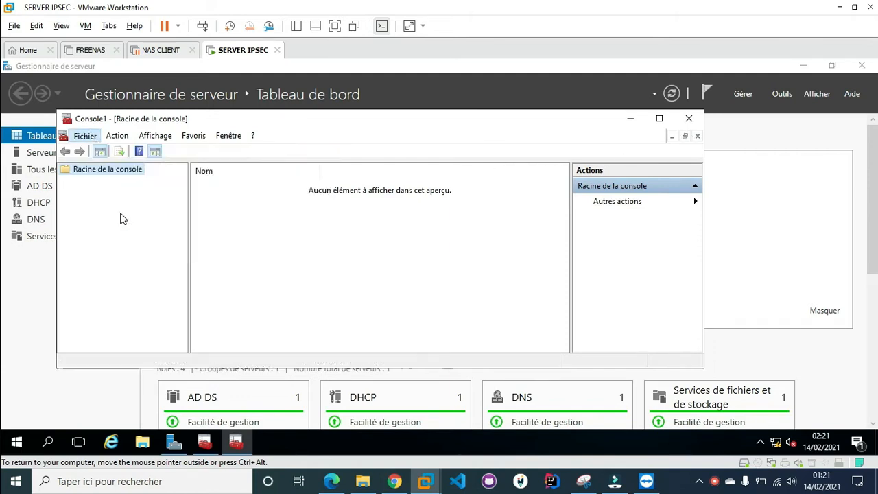
pyautogui.scroll(-3, 219, 269)
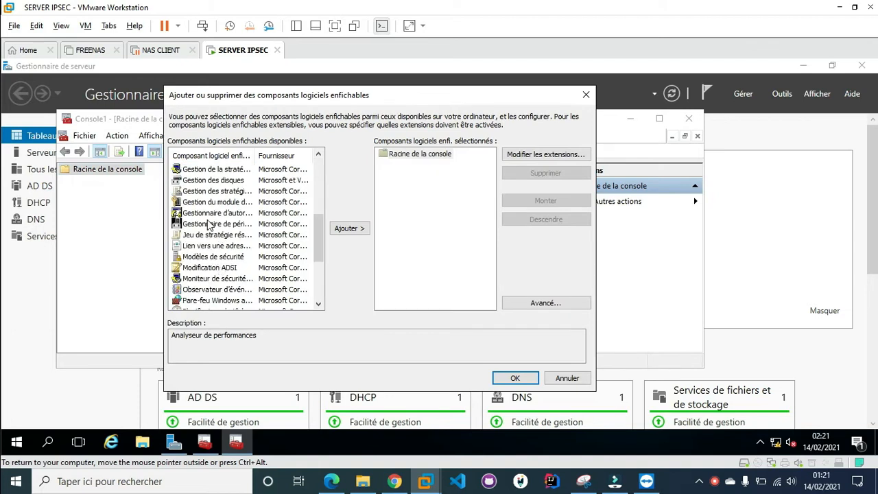
pyautogui.click(199, 170)
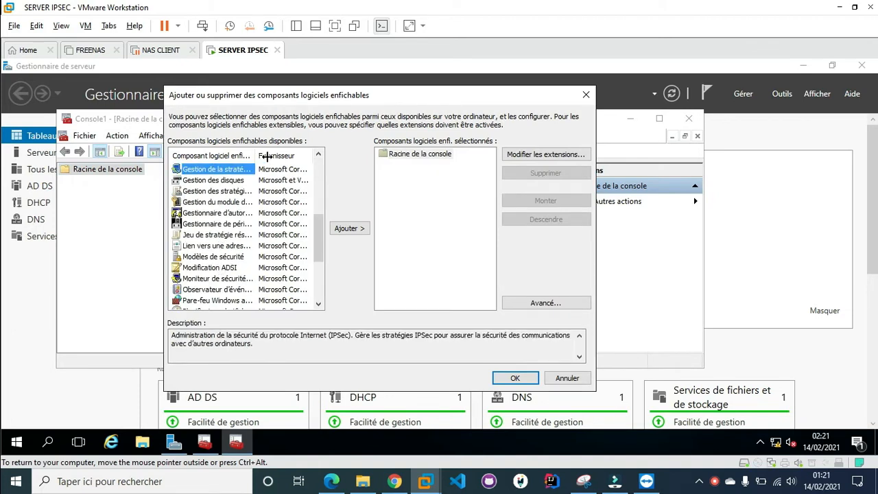
pyautogui.doubleClick(257, 157)
pyautogui.click(347, 228)
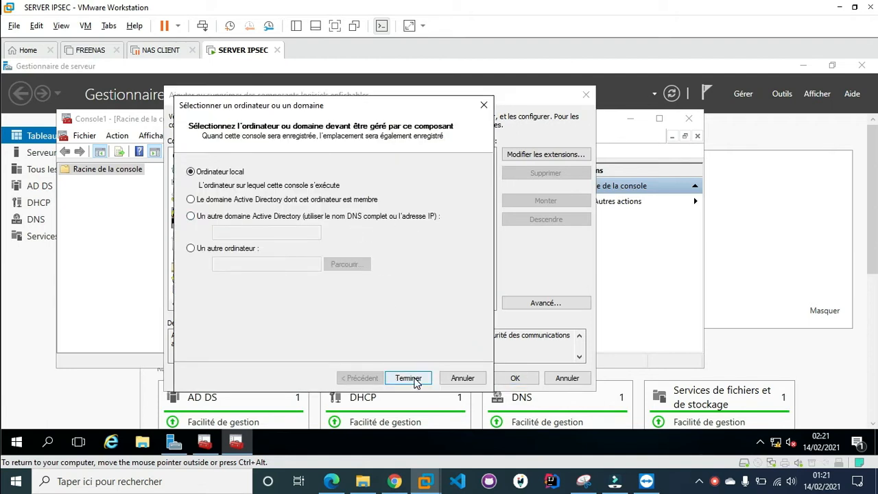
pyautogui.click(408, 377)
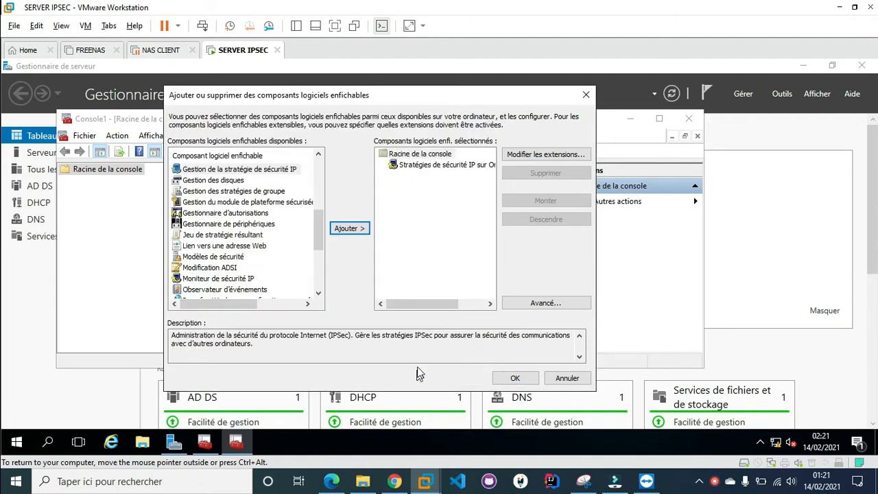
pyautogui.click(511, 378)
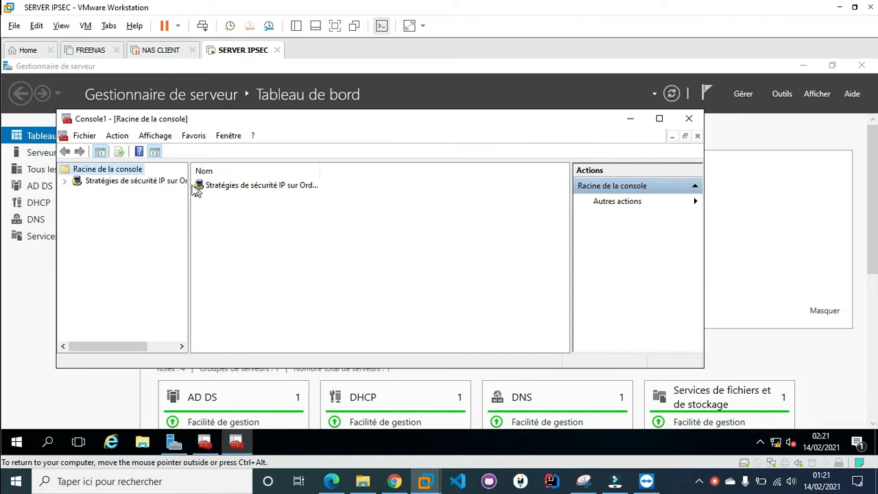
pyautogui.click(175, 181)
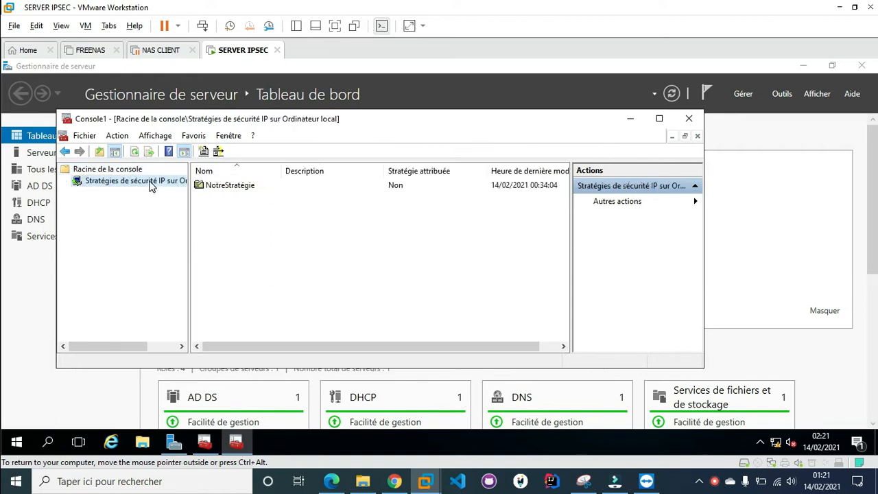
# Run the IP security policy wizard to create policy vpn-lab without the default response rule
pyautogui.rightClick(138, 180)
pyautogui.click(162, 186)
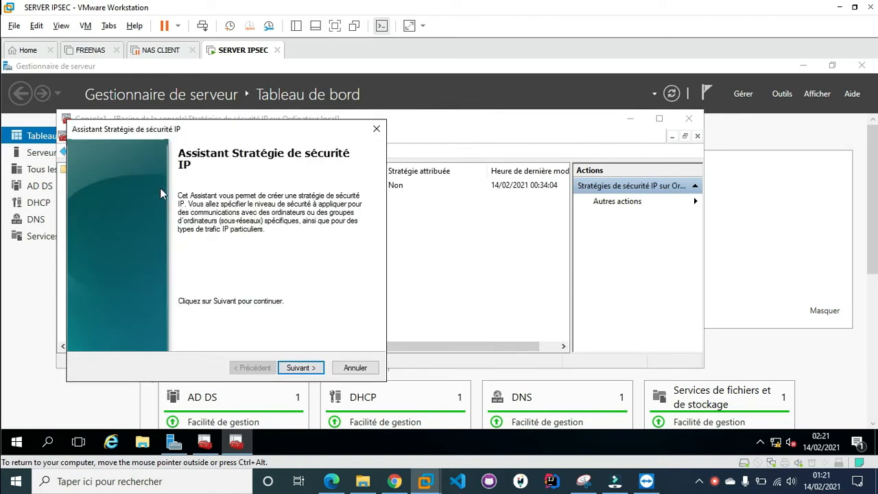
pyautogui.press('Return')
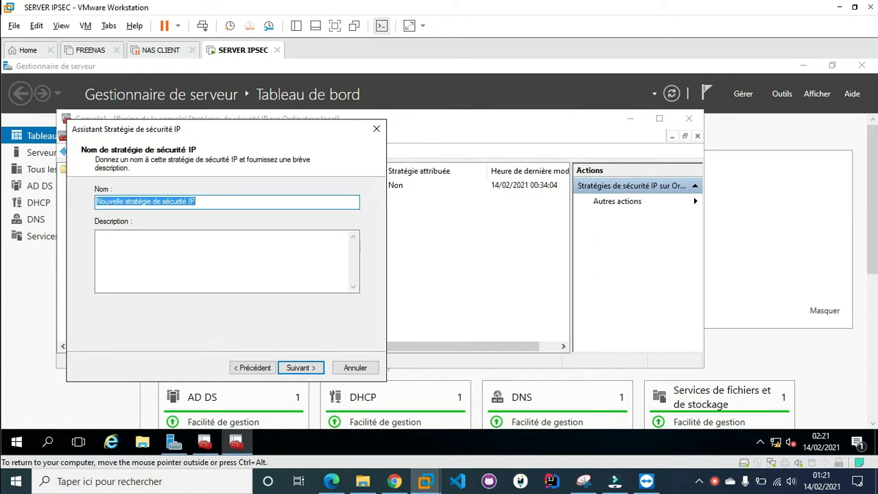
pyautogui.write('vpn-lab')
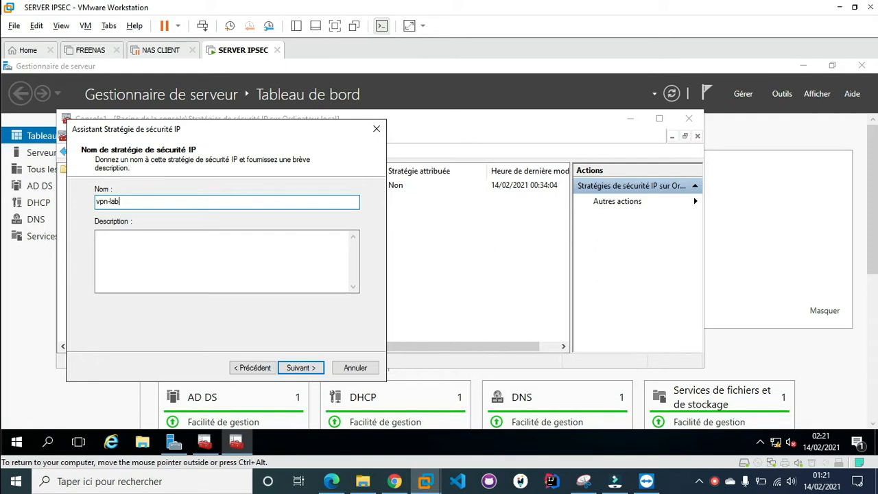
pyautogui.click(315, 369)
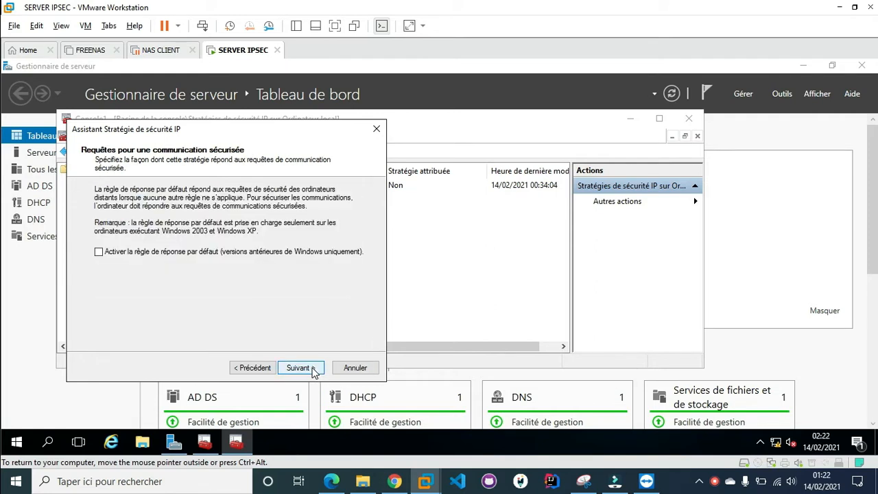
pyautogui.click(313, 369)
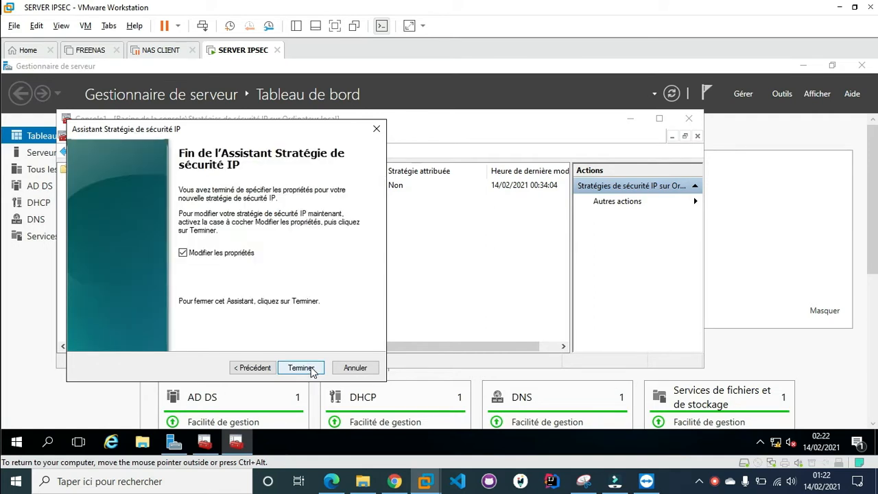
pyautogui.click(301, 368)
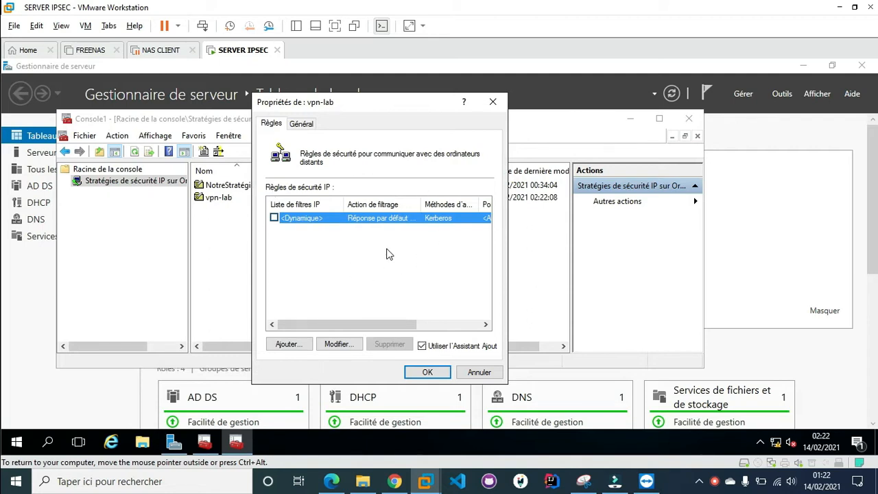
# Start a vpn-lab security rule without a tunnel for all network connections, up to a new filter list
pyautogui.click(289, 349)
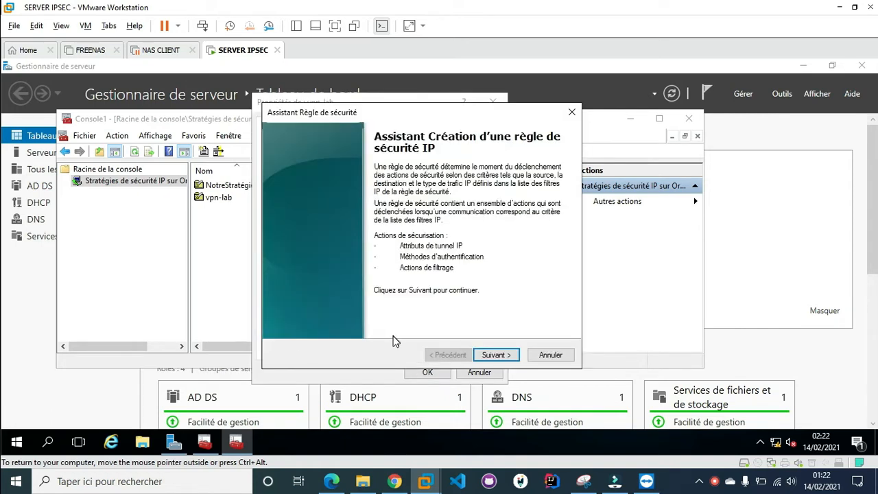
pyautogui.click(487, 353)
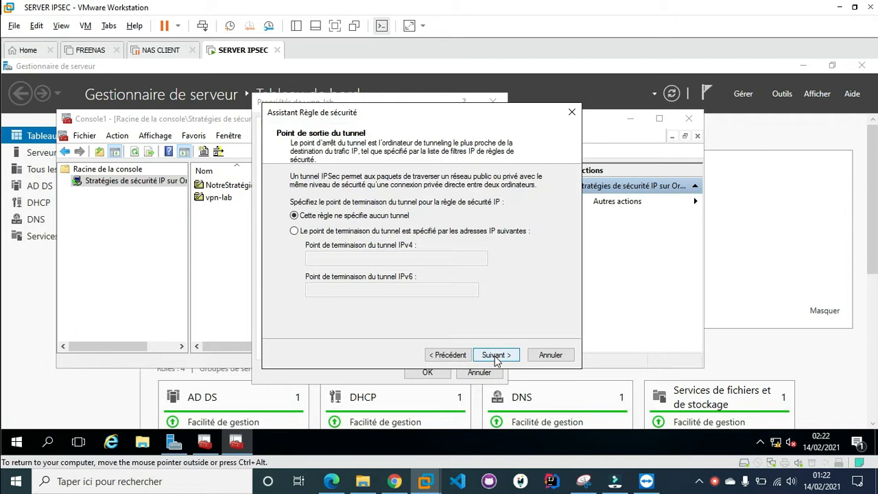
pyautogui.click(495, 356)
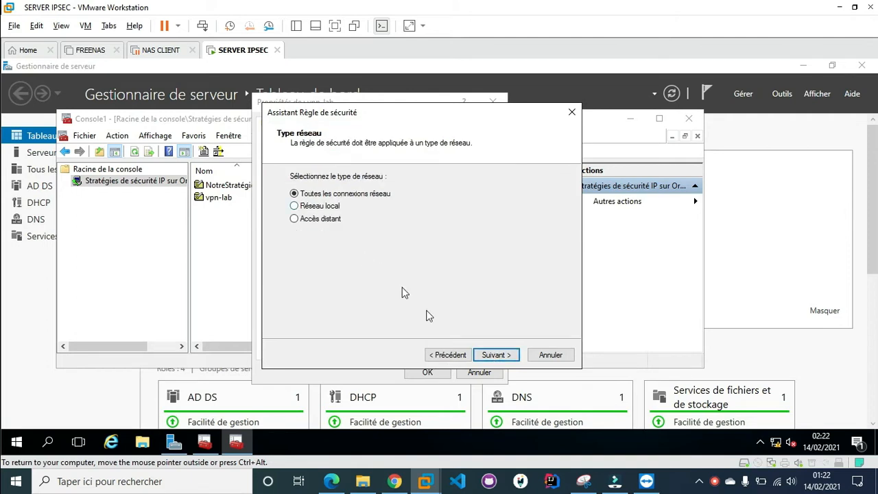
pyautogui.click(499, 357)
pyautogui.click(540, 222)
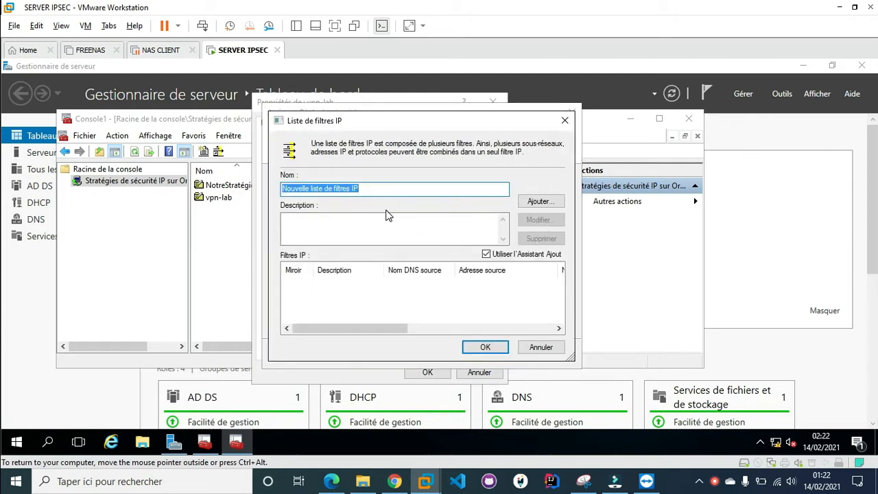
# Cancel the open dialogs and delete the vpn-lab policy, confirming with Oui
pyautogui.press('Escape')
pyautogui.press('Escape')
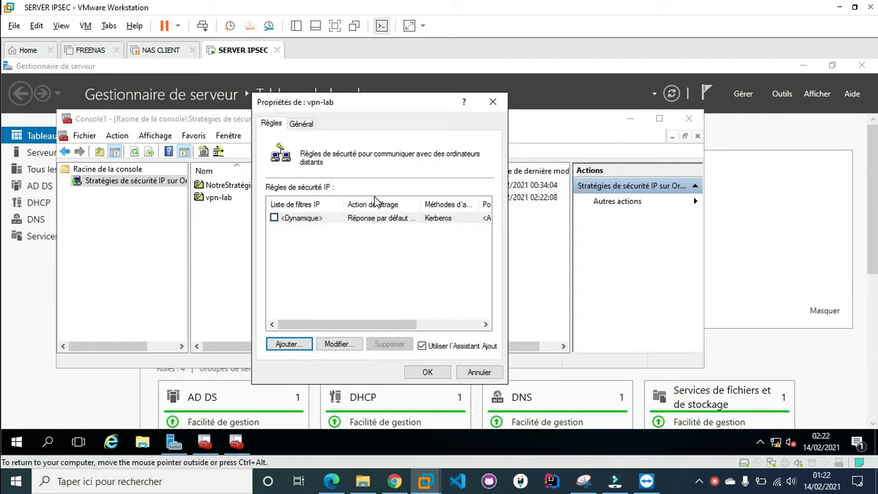
pyautogui.press('Escape')
pyautogui.click(215, 198)
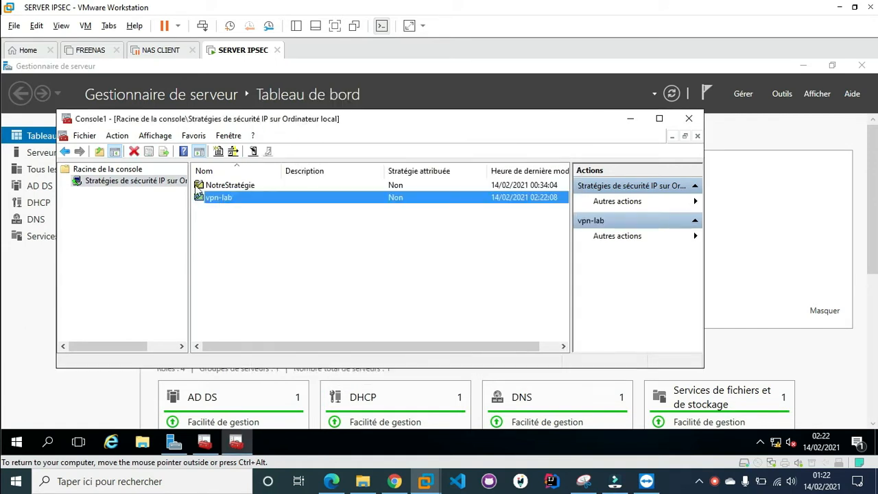
pyautogui.click(135, 153)
pyautogui.click(422, 299)
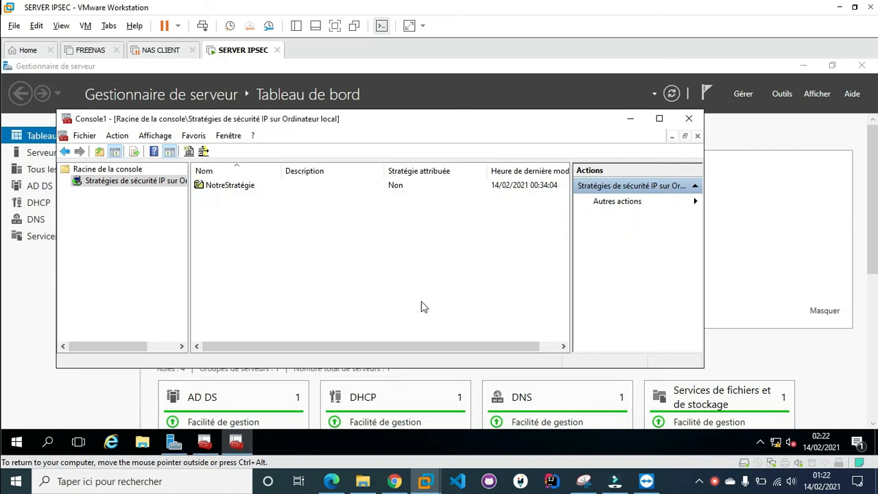
# Create a new IP security policy named NotreStratégie and open its properties
pyautogui.rightClick(114, 189)
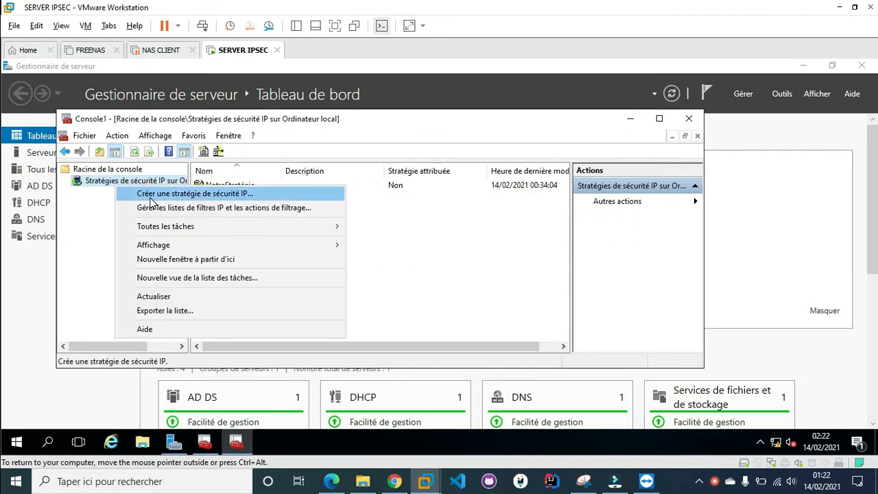
pyautogui.click(147, 191)
pyautogui.press('Return')
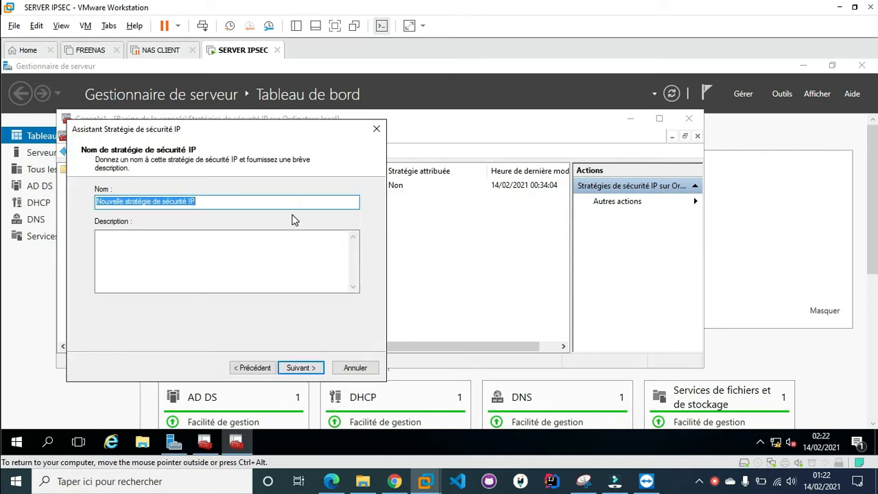
pyautogui.write('NOtre')
pyautogui.press('BackSpace')
pyautogui.press('BackSpace')
pyautogui.press('BackSpace')
pyautogui.press('BackSpace')
pyautogui.write('otre')
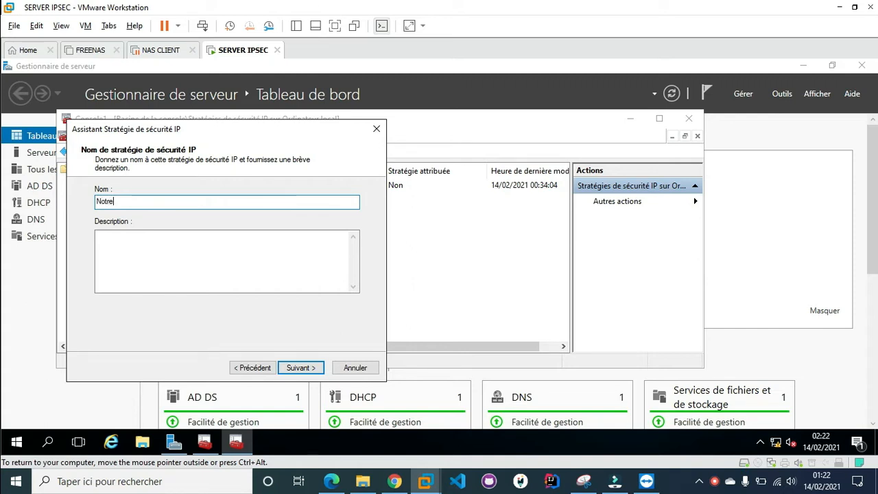
pyautogui.write('Sta')
pyautogui.write('ratégie')
pyautogui.press('Return')
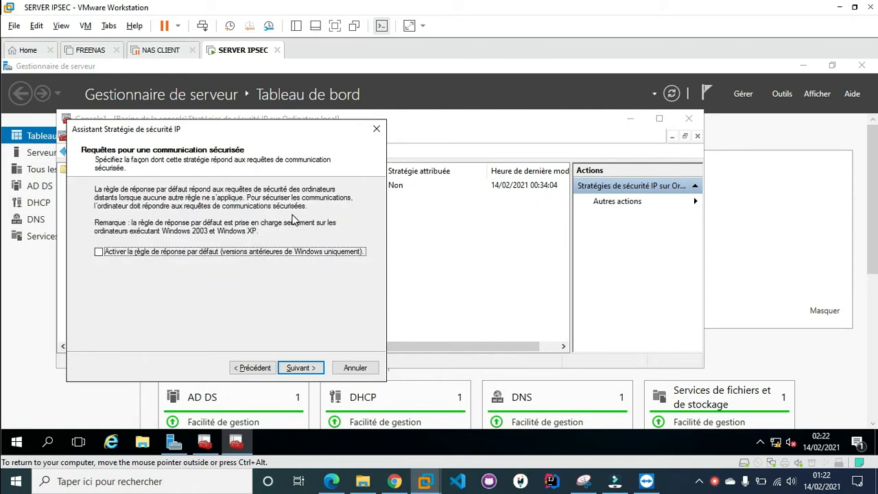
pyautogui.press('Return')
pyautogui.press('Return')
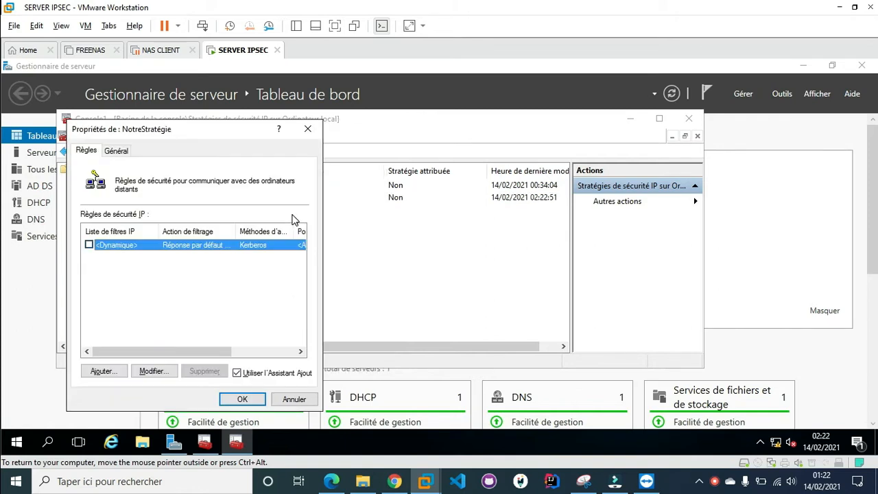
# Start a NotreStratégie security rule for all network connections and name a new filter list vpn-lab
pyautogui.click(110, 372)
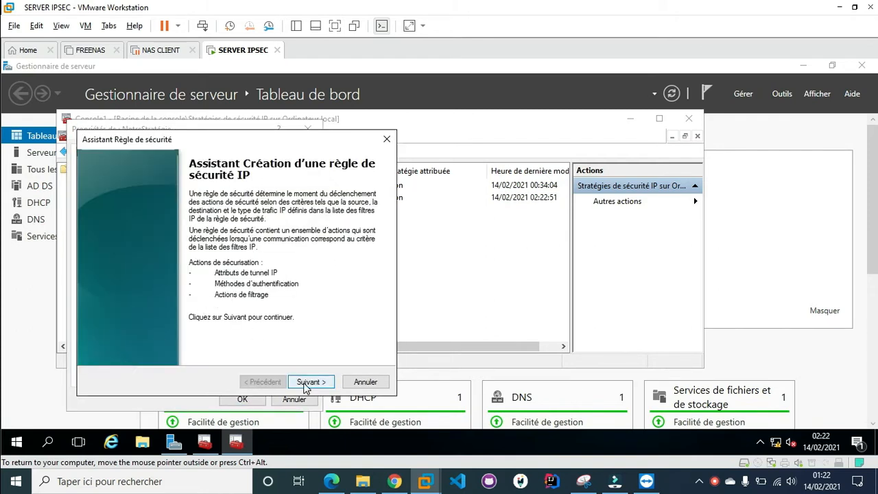
pyautogui.click(306, 384)
pyautogui.click(305, 384)
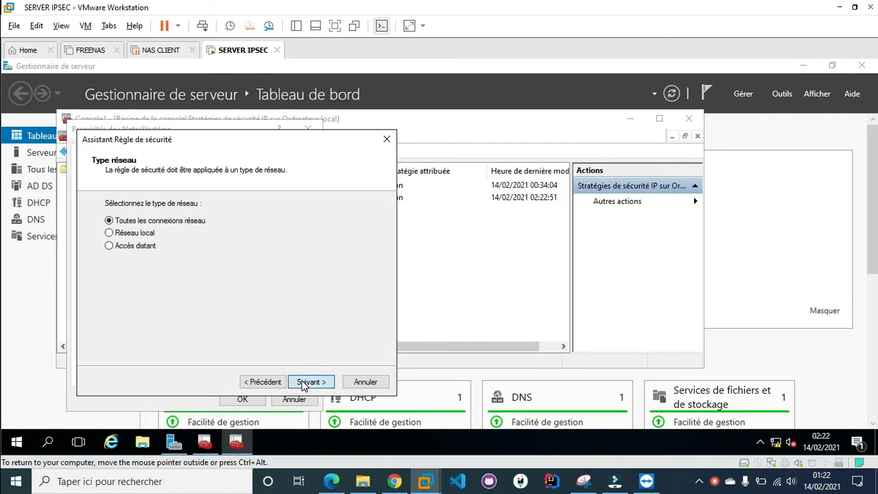
pyautogui.click(305, 384)
pyautogui.click(344, 247)
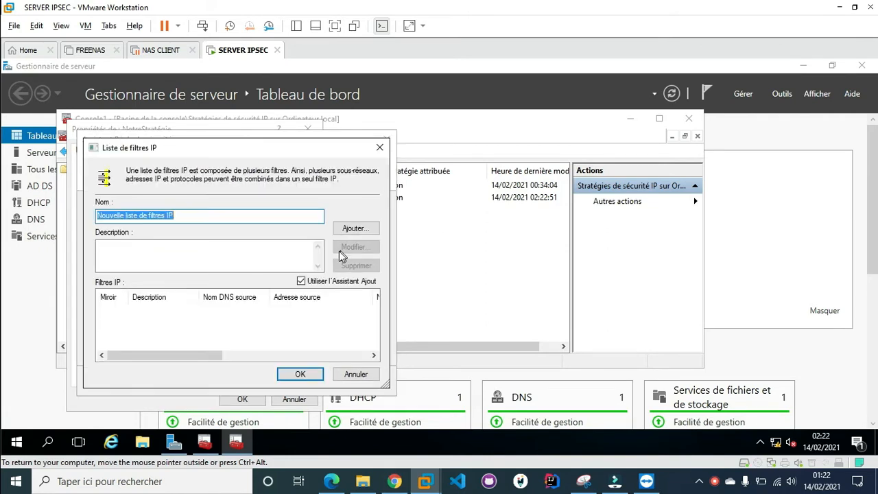
pyautogui.write('vpn-lab')
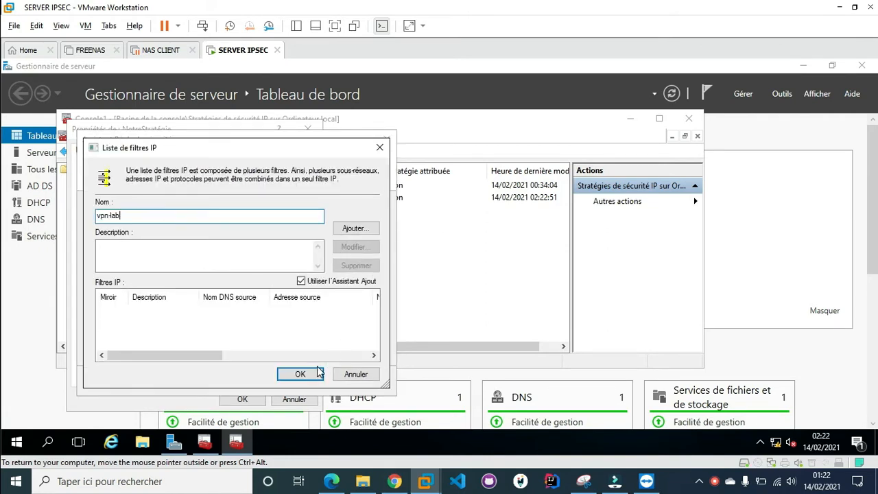
# Add an ICMP filter from any source to any destination and save the vpn-lab list
pyautogui.click(346, 233)
pyautogui.moveTo(270, 166); pyautogui.dragTo(497, 83)
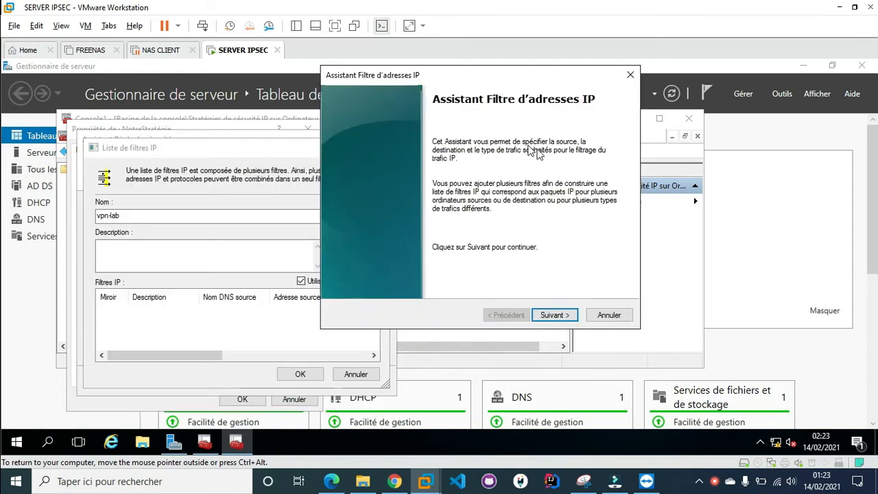
pyautogui.click(569, 317)
pyautogui.click(567, 318)
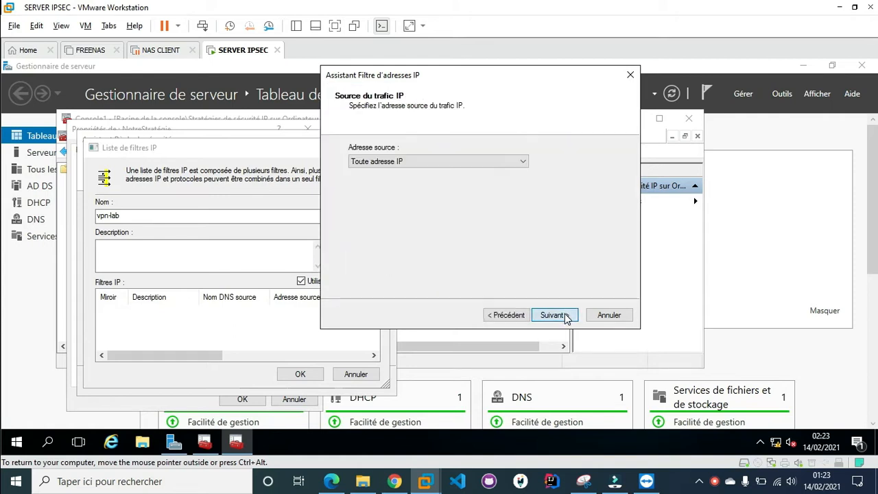
pyautogui.click(566, 318)
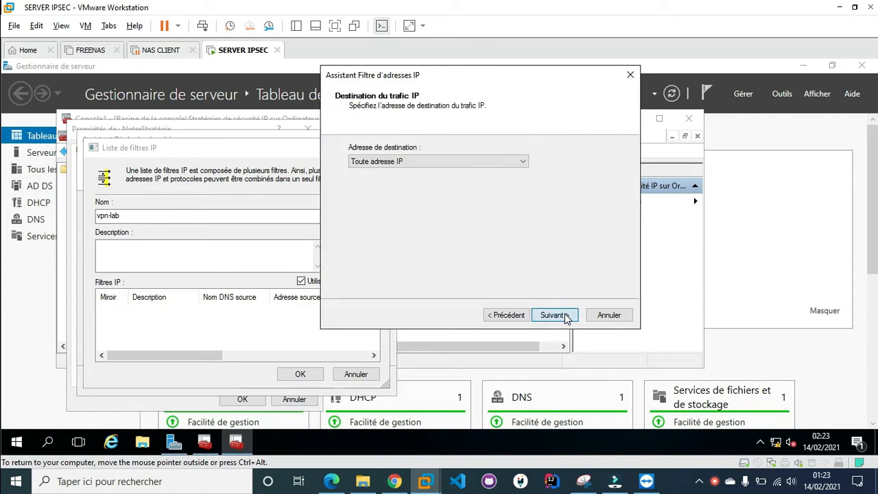
pyautogui.click(566, 317)
pyautogui.click(388, 161)
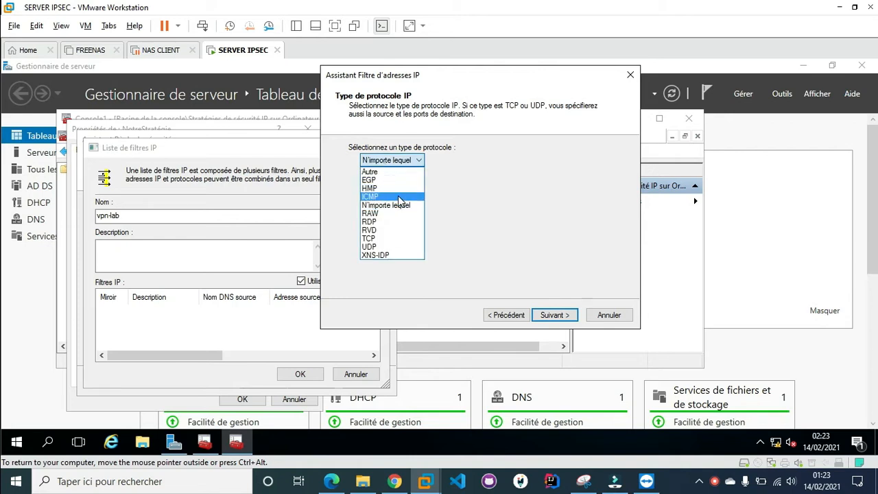
pyautogui.click(398, 196)
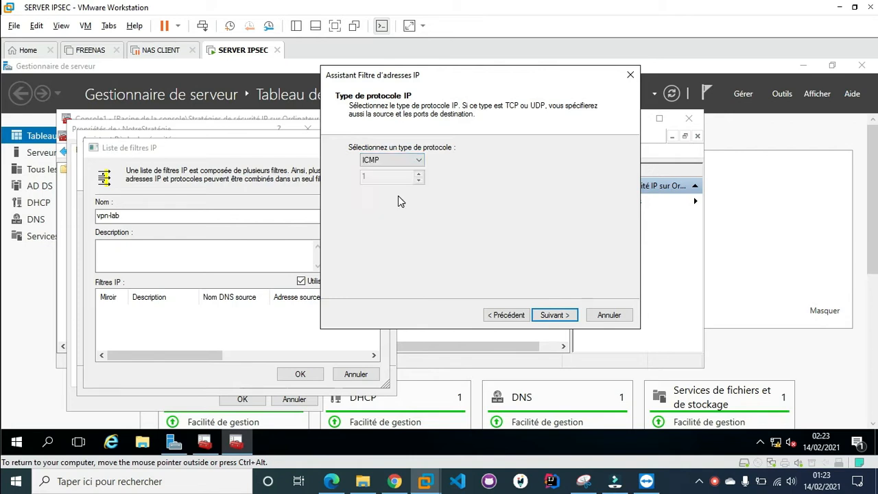
pyautogui.click(556, 315)
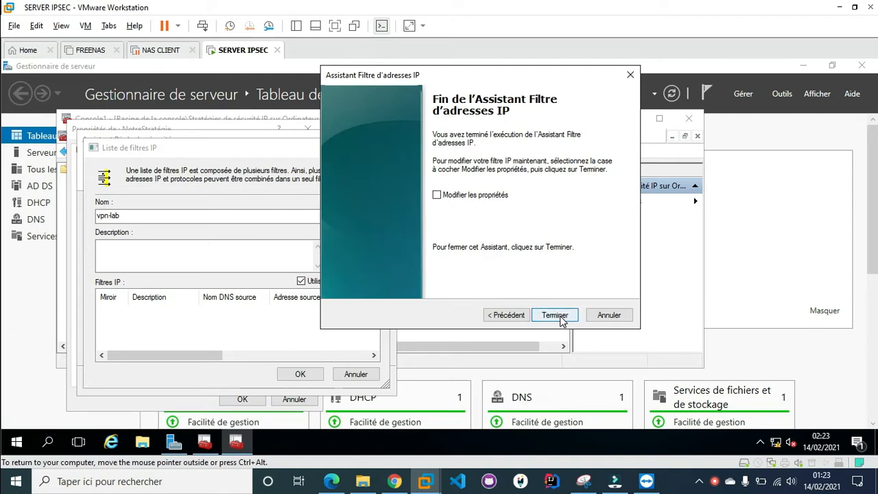
pyautogui.click(557, 317)
pyautogui.moveTo(275, 149); pyautogui.dragTo(508, 128)
pyautogui.click(534, 354)
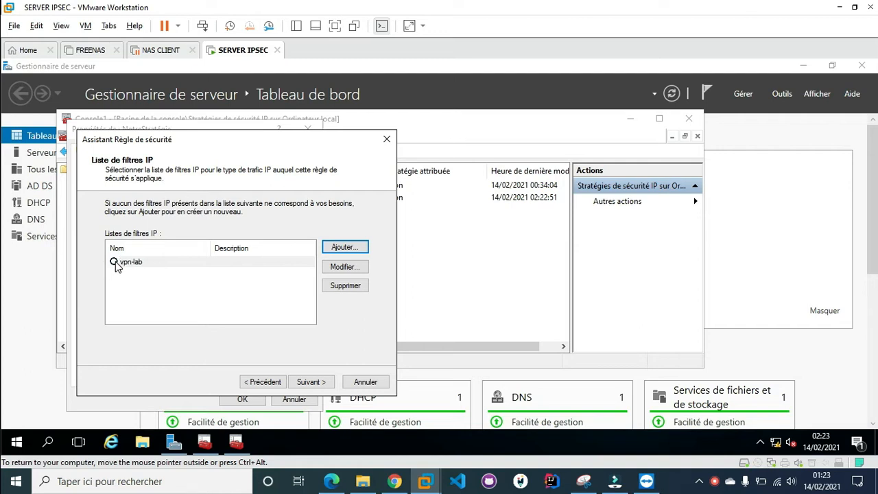
# Select vpn-lab as the rule's filter list and advance to the Action de filtrage page
pyautogui.click(115, 262)
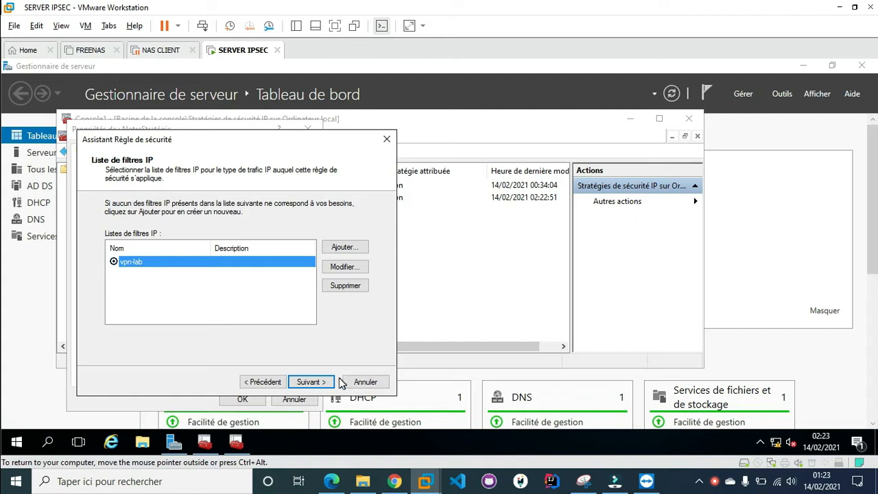
pyautogui.click(323, 383)
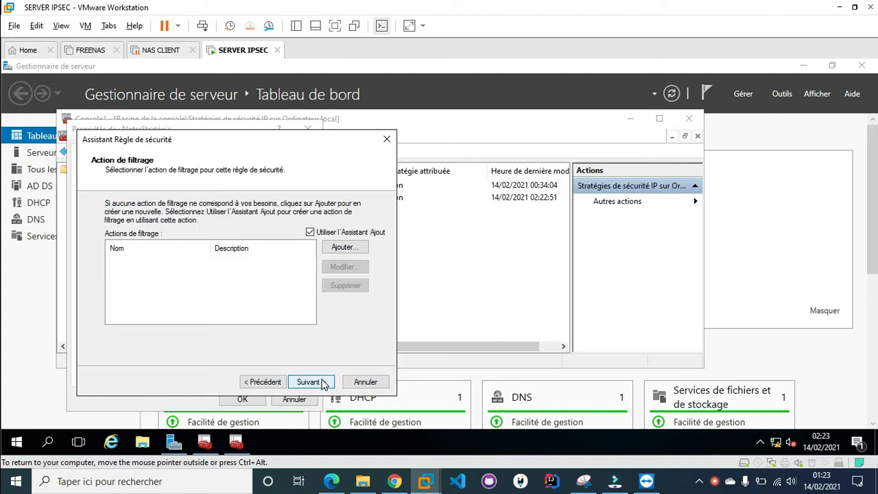
pyautogui.click(271, 383)
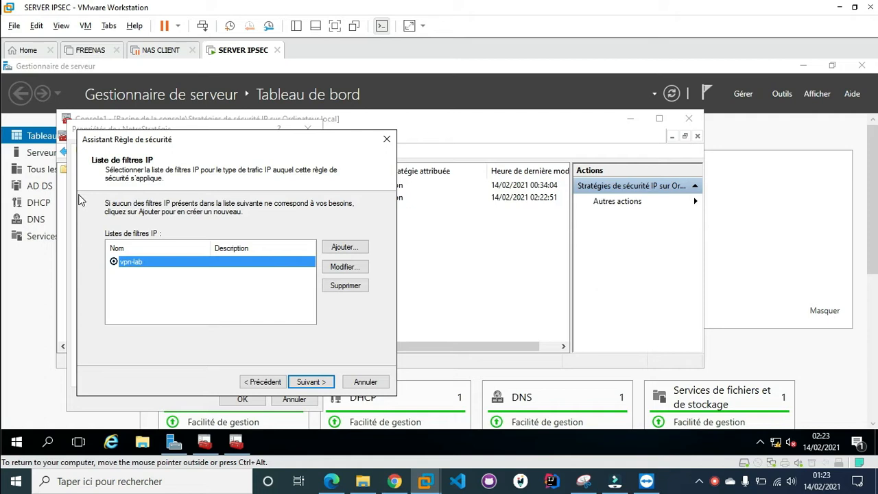
pyautogui.click(319, 385)
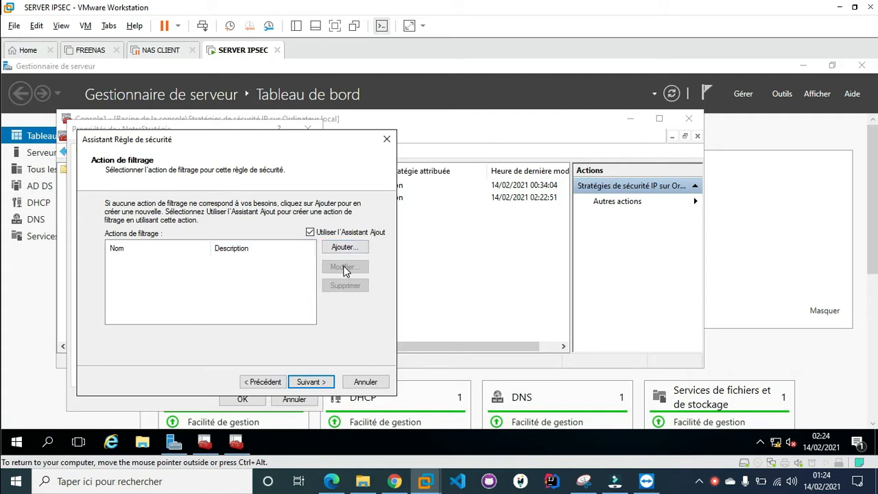
# Create filter action Blockage: negotiate security, refuse non-IPsec computers, integrity and encryption
pyautogui.click(344, 250)
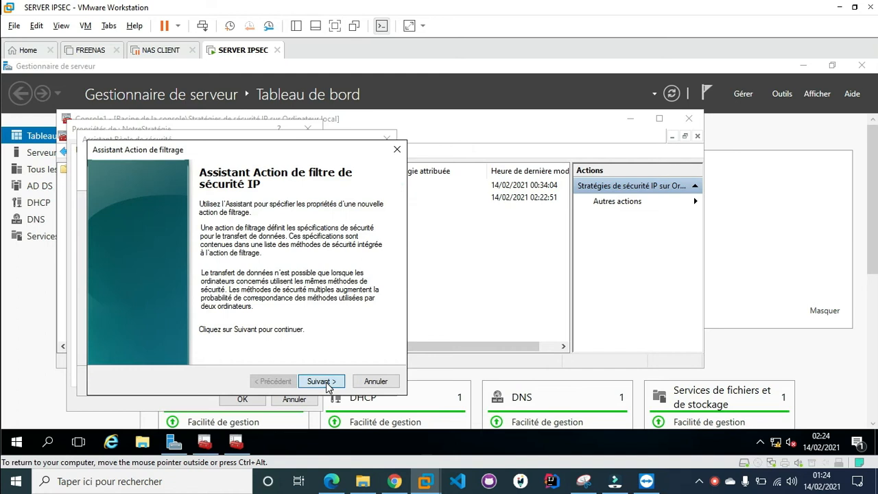
pyautogui.click(321, 381)
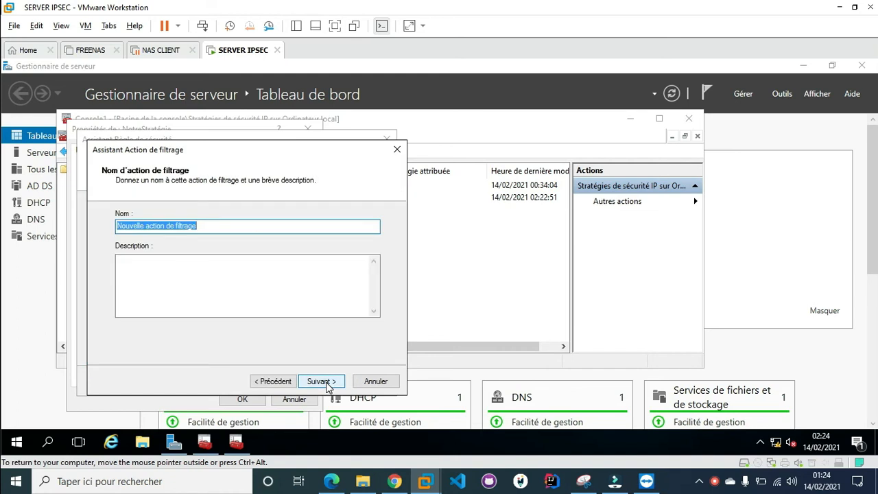
pyautogui.write('Blockage')
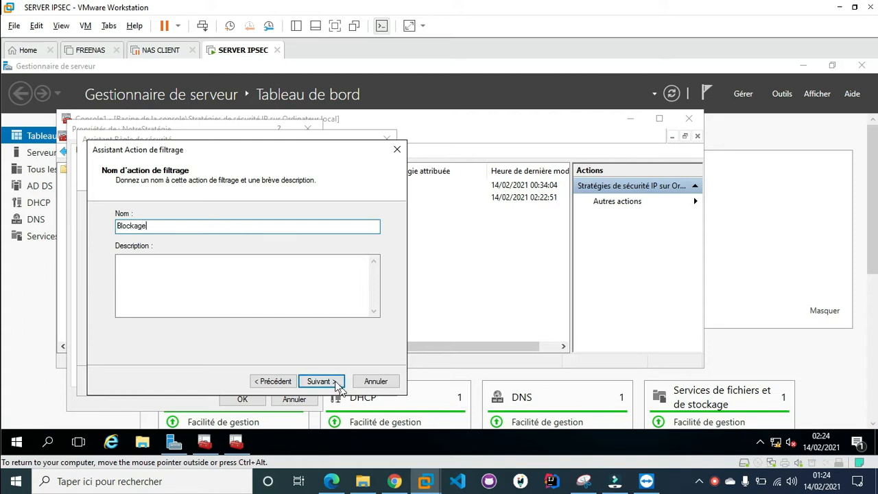
pyautogui.click(326, 385)
pyautogui.click(325, 384)
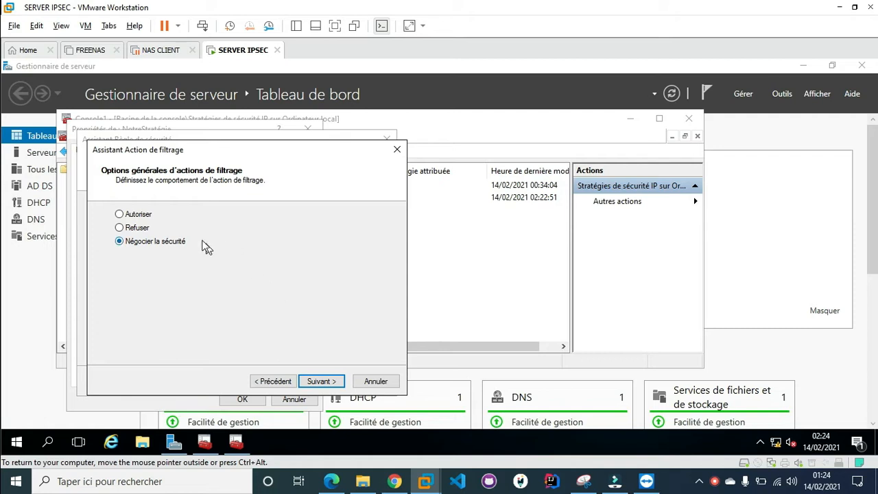
pyautogui.click(321, 386)
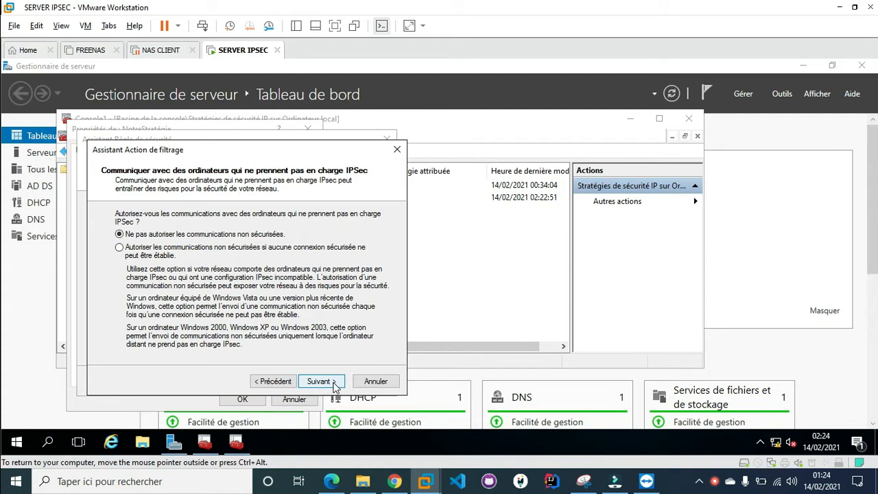
pyautogui.click(320, 382)
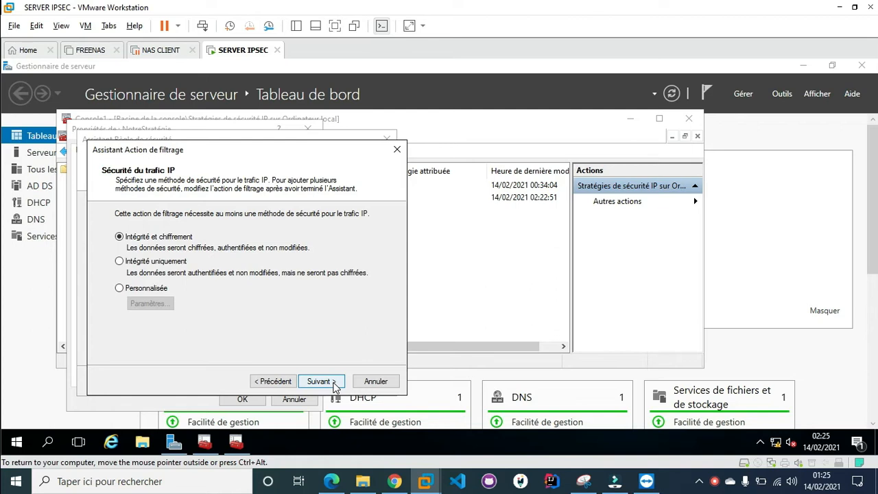
pyautogui.click(320, 381)
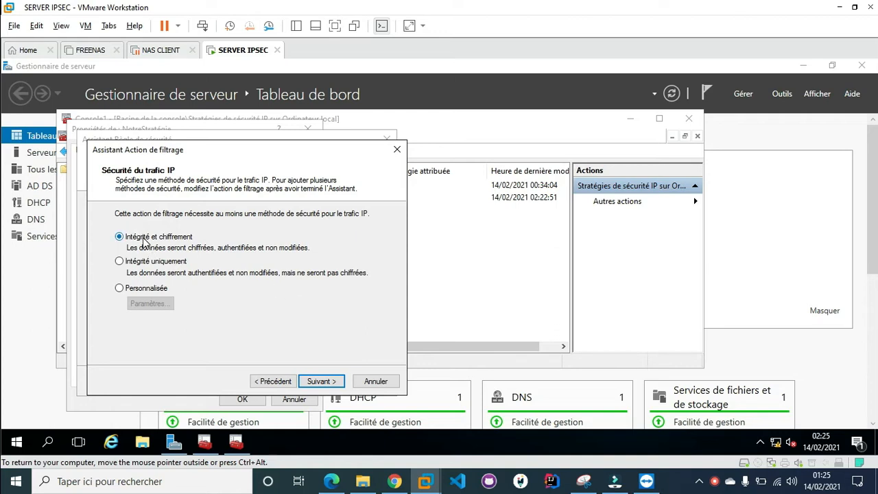
pyautogui.click(319, 381)
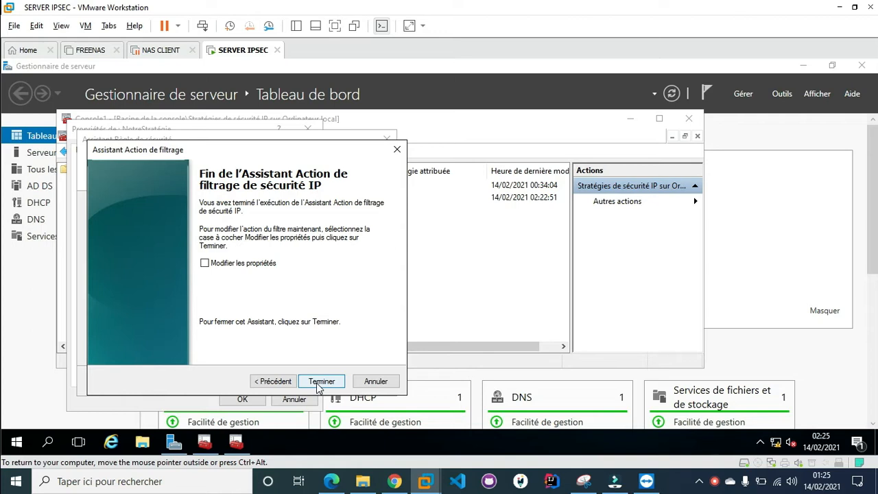
pyautogui.click(320, 382)
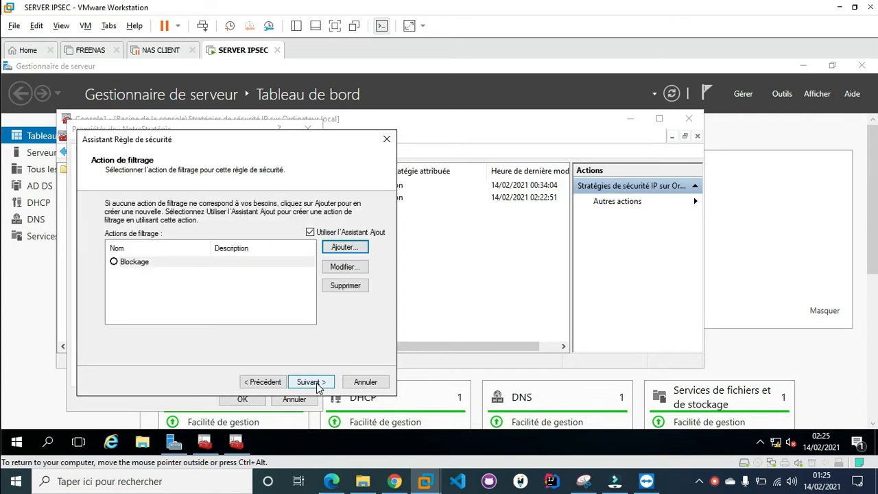
# Give the rule the Blockage action and authenticate with a typed pre-shared key, then finish it
pyautogui.click(115, 266)
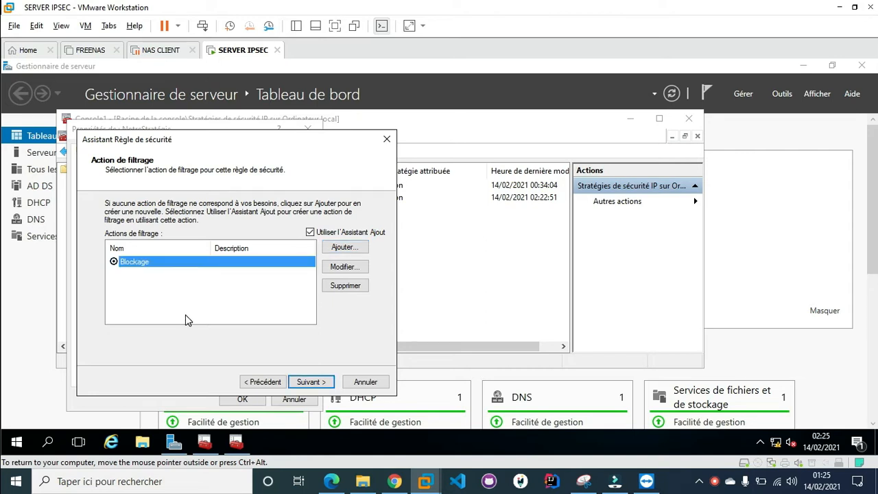
pyautogui.click(323, 386)
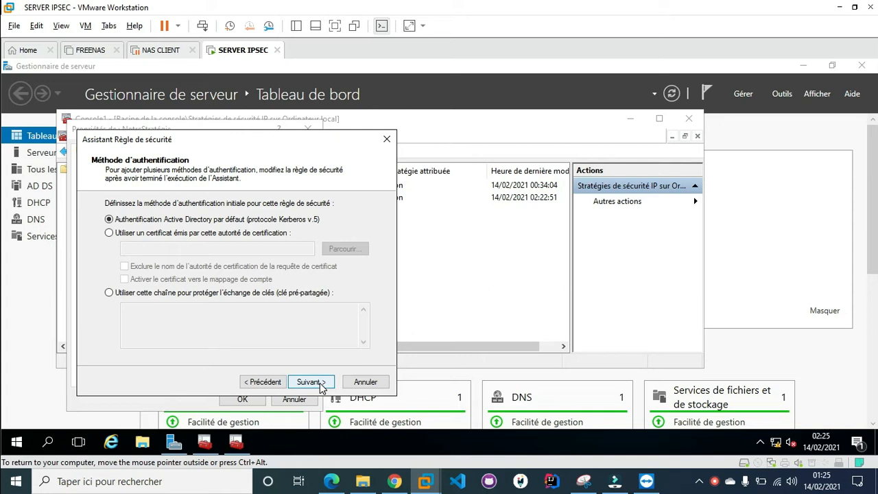
pyautogui.click(222, 295)
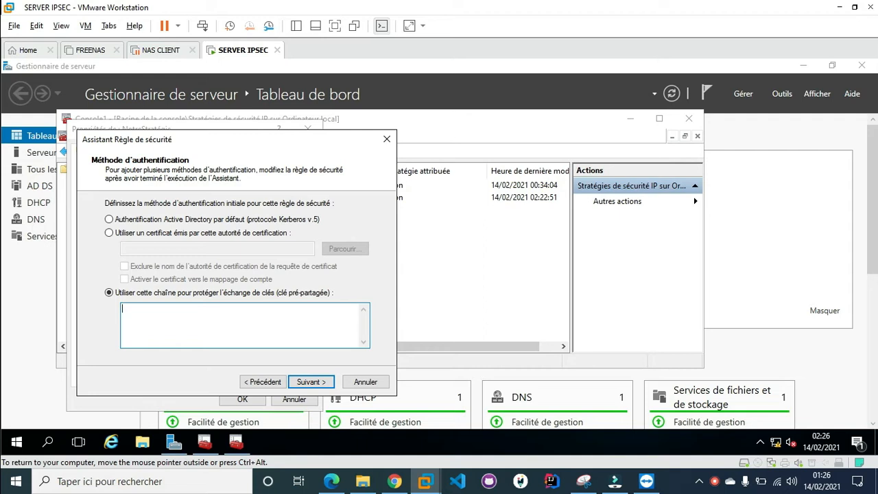
pyautogui.write('mcse')
pyautogui.click(311, 382)
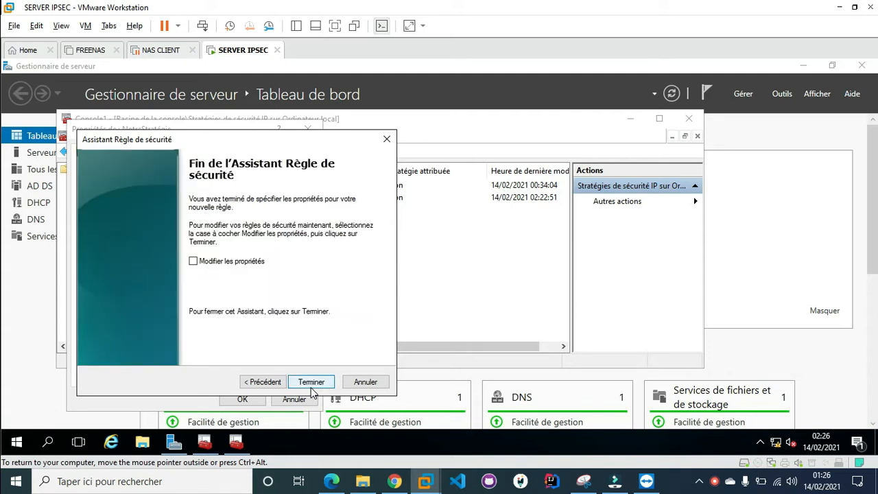
pyautogui.click(311, 383)
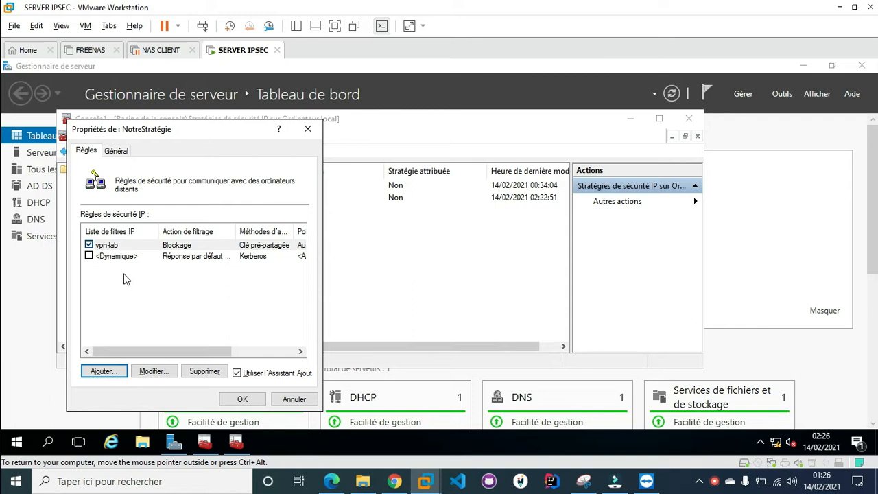
# Close the policy properties and compare the two NotreStratégie policies' properties
pyautogui.click(242, 399)
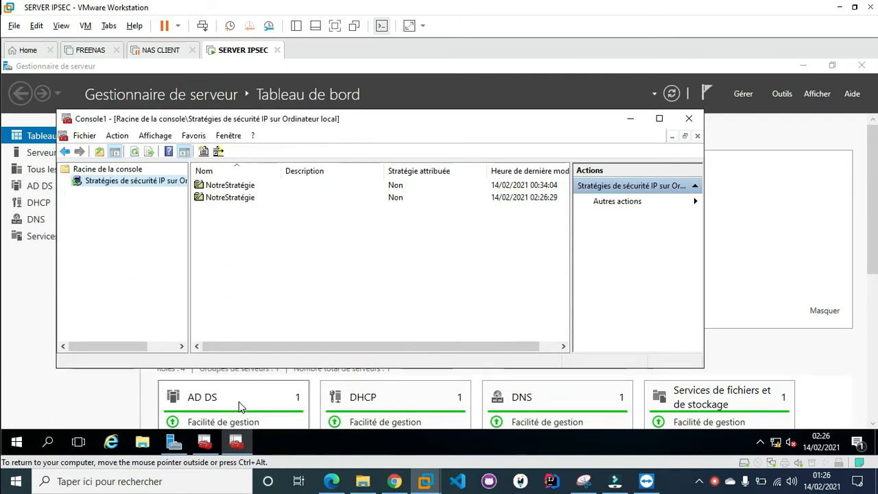
pyautogui.click(230, 188)
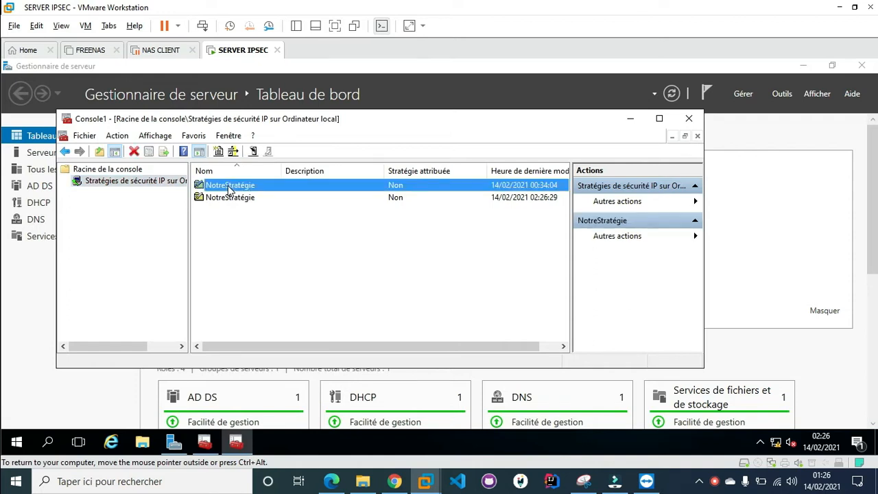
pyautogui.doubleClick(228, 187)
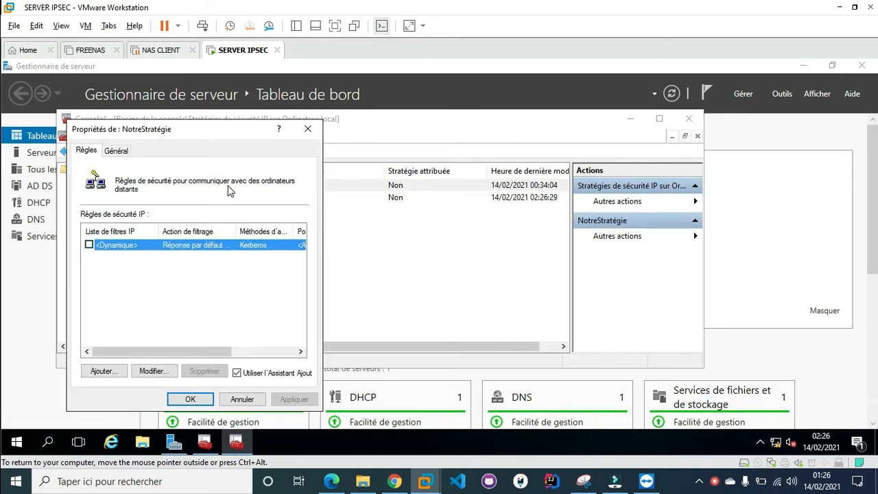
pyautogui.click(306, 131)
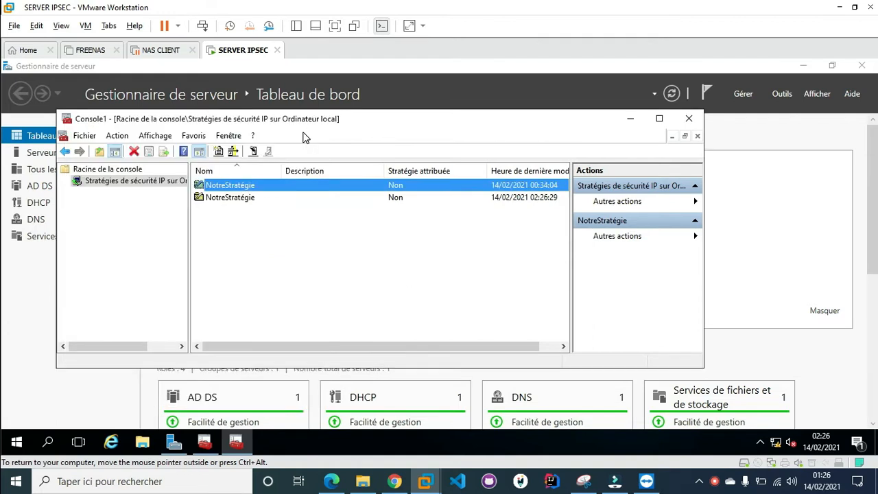
pyautogui.doubleClick(244, 197)
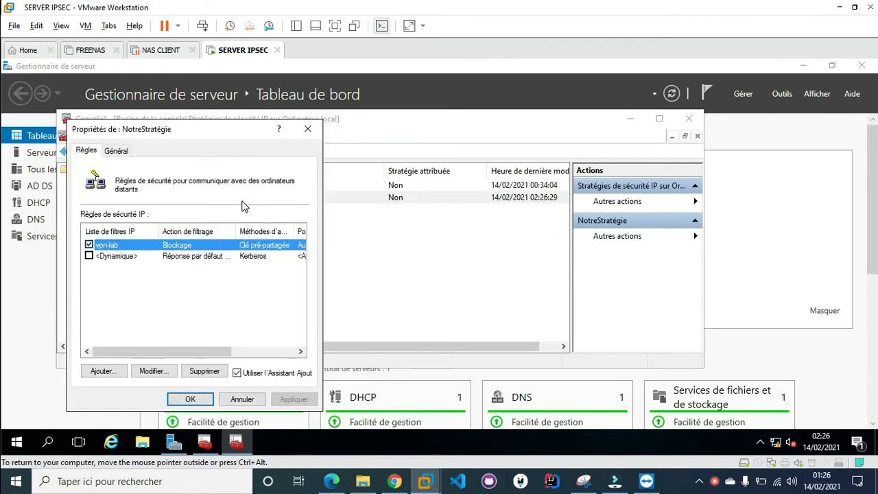
pyautogui.click(306, 130)
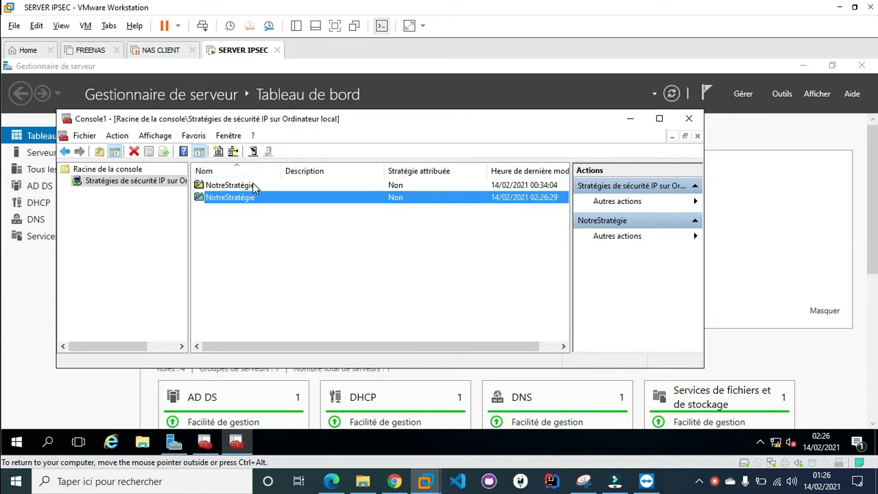
# Delete the first NotreStratégie policy and confirm with Oui
pyautogui.click(251, 186)
pyautogui.rightClick(251, 186)
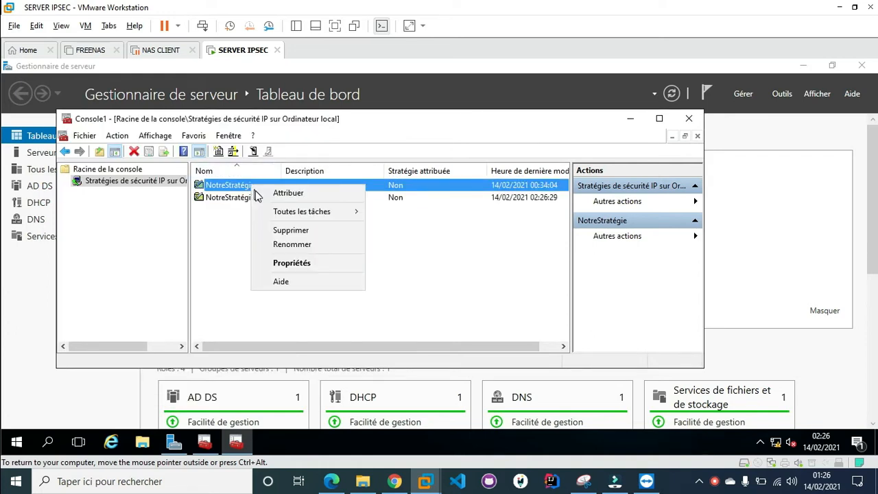
pyautogui.click(278, 231)
pyautogui.click(442, 302)
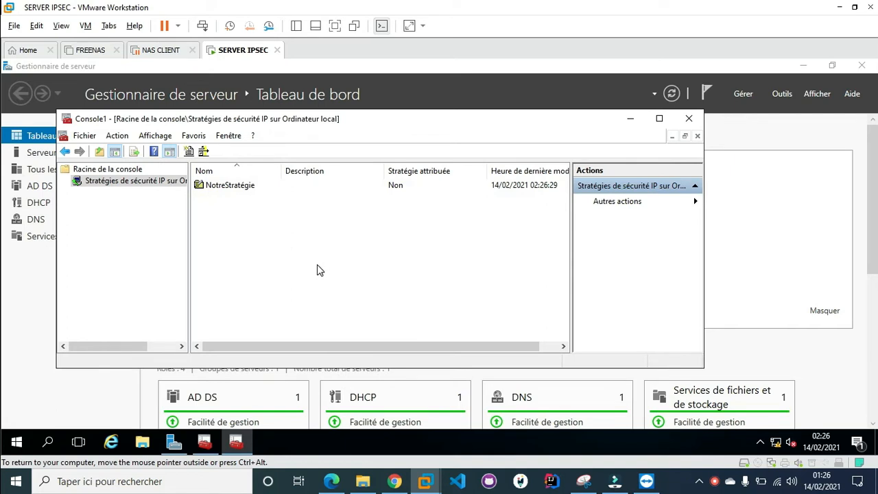
# Open the server's System Properties from This PC's Propriétés and show the Utilisation à distance tab
pyautogui.click(142, 443)
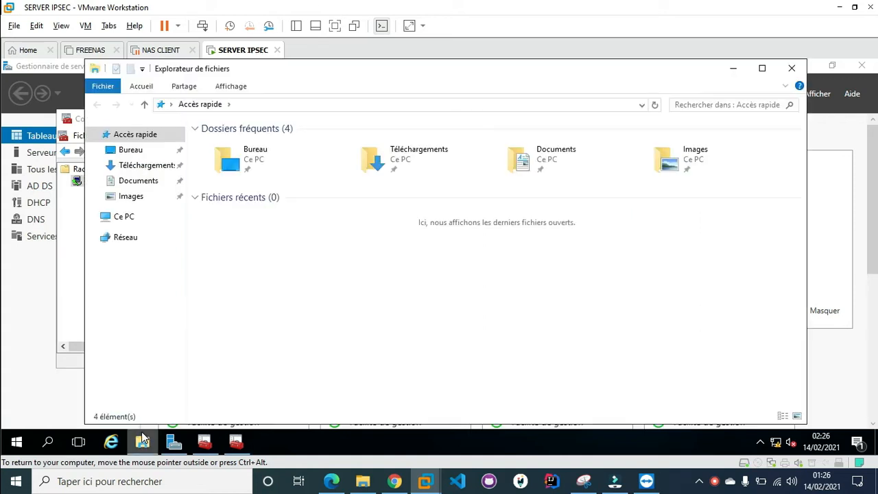
pyautogui.click(128, 218)
pyautogui.rightClick(129, 220)
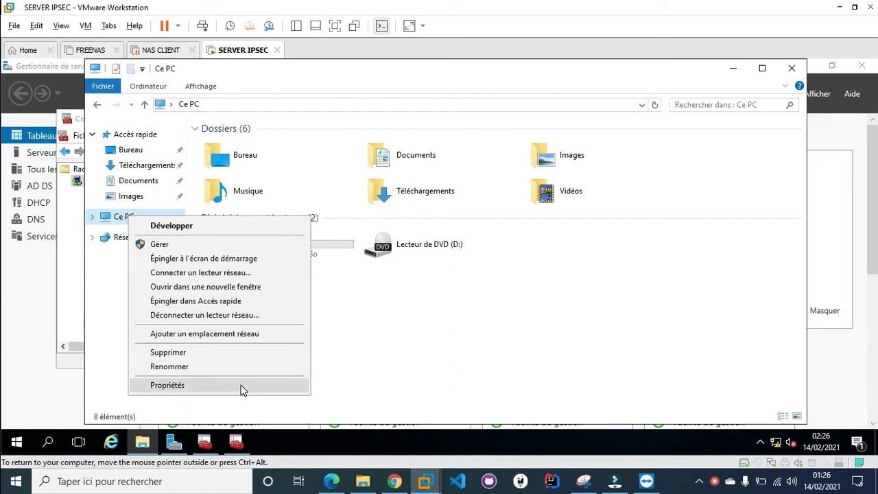
pyautogui.click(242, 388)
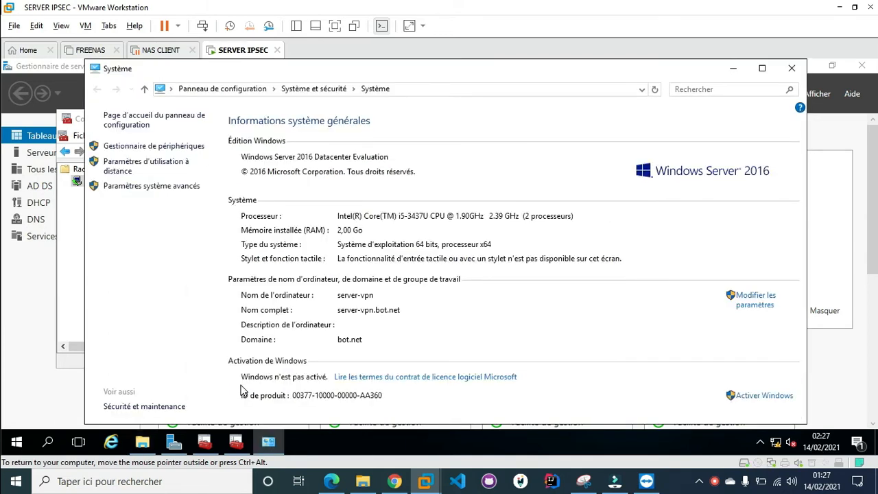
pyautogui.click(140, 187)
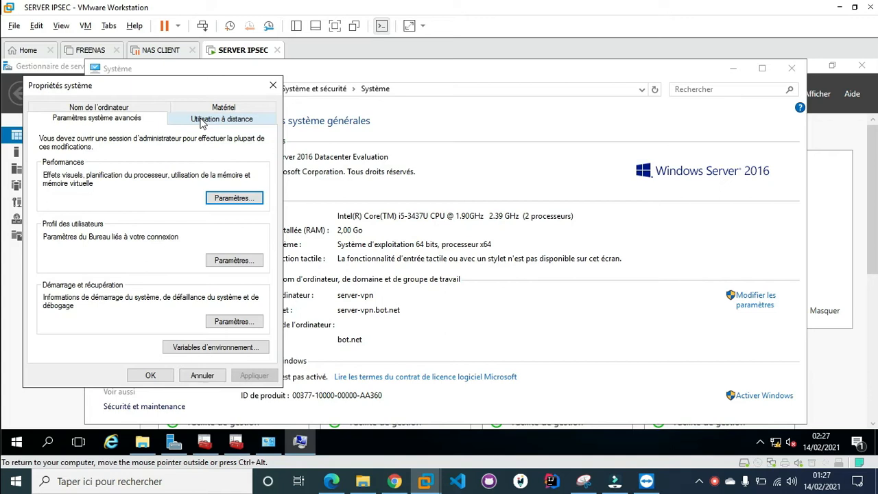
pyautogui.click(202, 122)
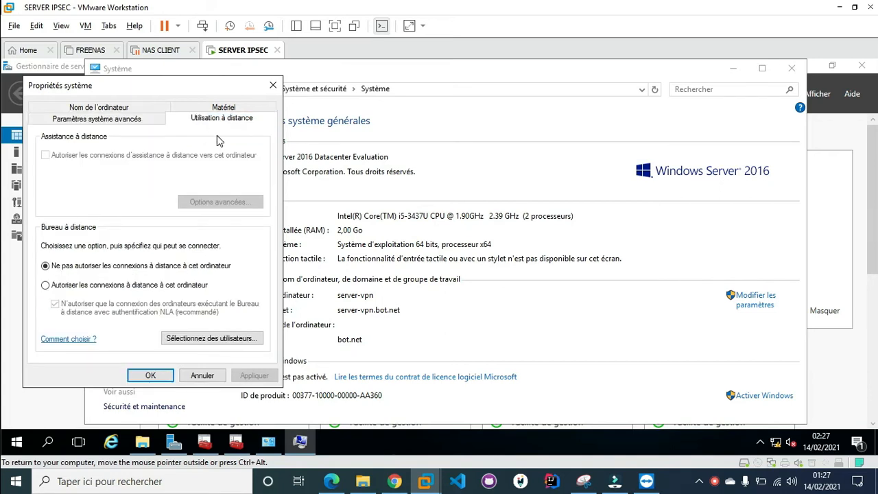
# Launch the Remote Desktop Connection client with mstsc, fixing the mistyped 'mstc' command
pyautogui.press('super+r')
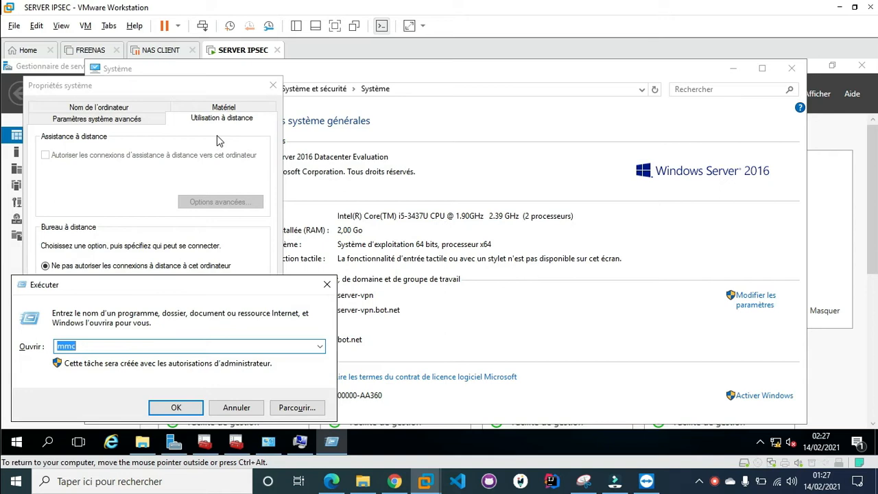
pyautogui.write('mstc')
pyautogui.press('Return')
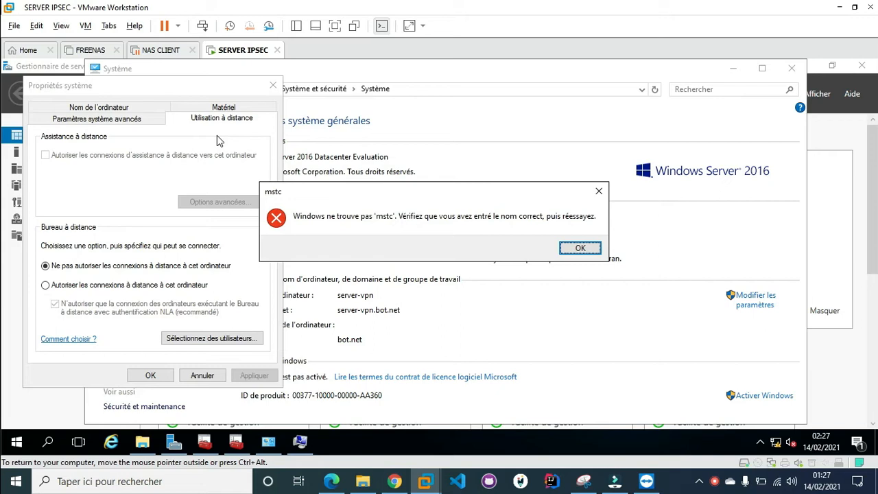
pyautogui.press('Return')
pyautogui.press('End')
pyautogui.press('BackSpace')
pyautogui.write('sc')
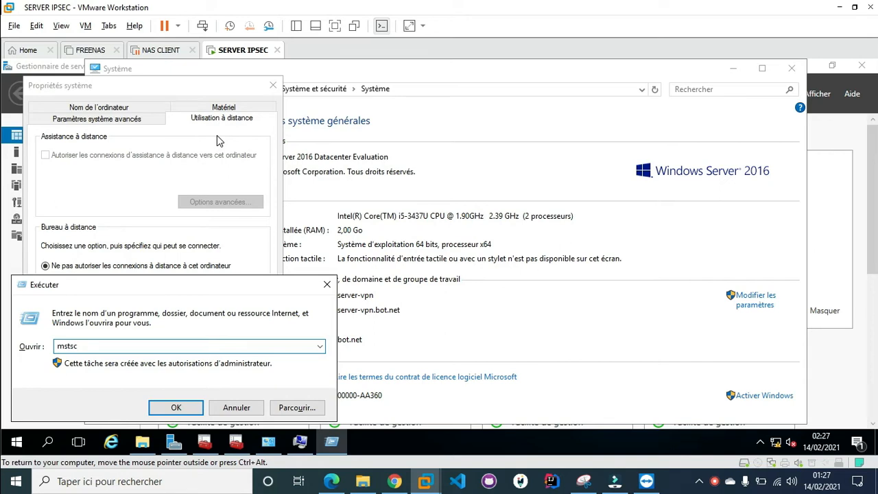
pyautogui.press('Return')
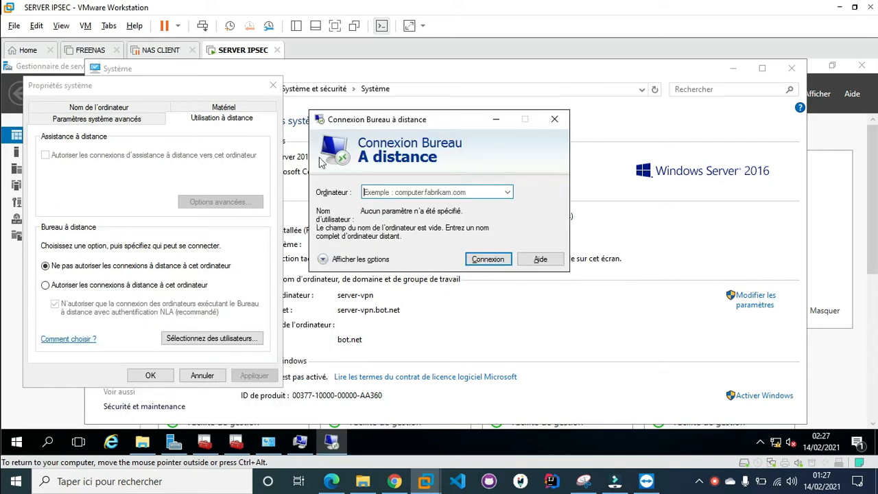
# Move the client window aside, allow remote connections and stop requiring NLA
pyautogui.moveTo(432, 118); pyautogui.dragTo(571, 111)
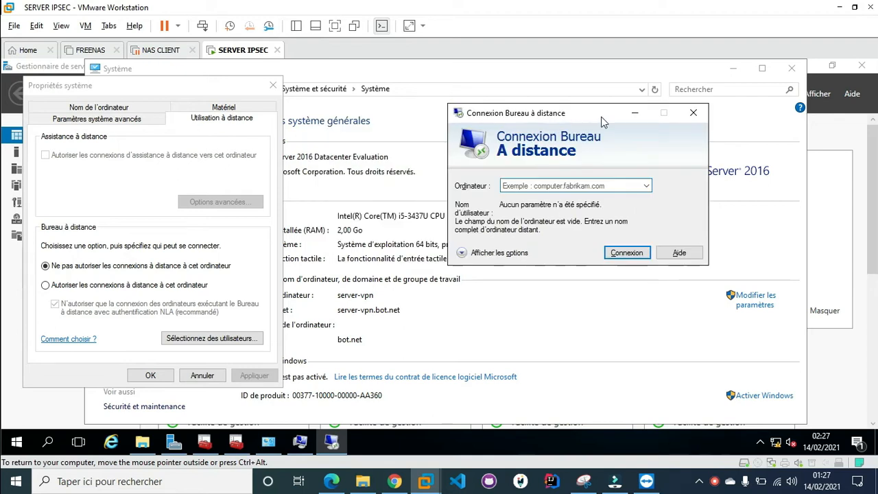
pyautogui.click(174, 288)
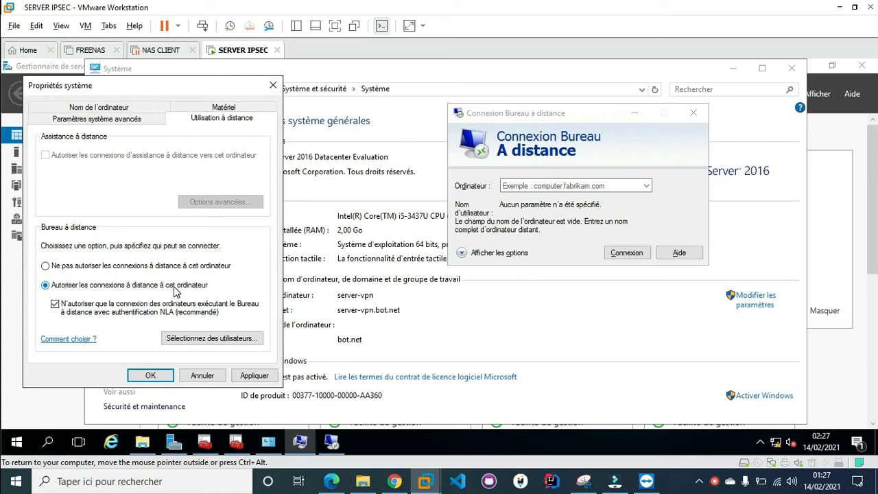
pyautogui.click(137, 306)
# Browse the Start menu app list to the expanded Accessoires Windows folder showing Remote Desktop Connection
pyautogui.click(16, 441)
pyautogui.click(90, 367)
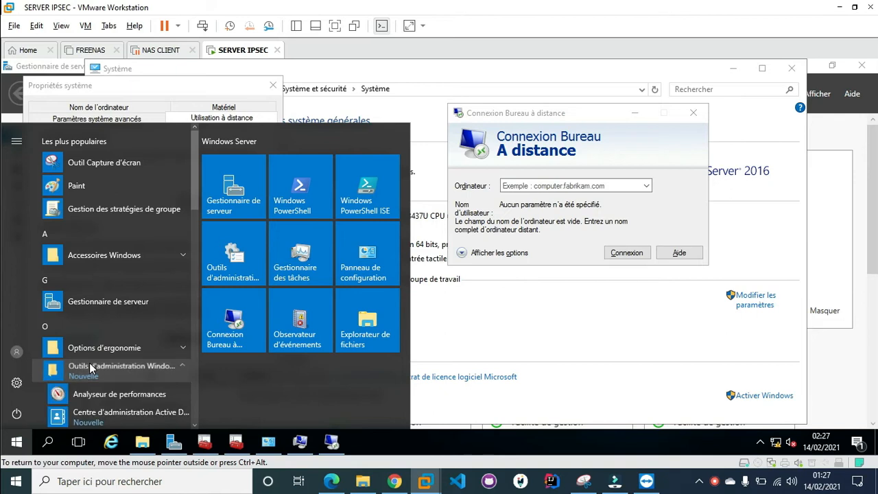
pyautogui.scroll(-6, 90, 363)
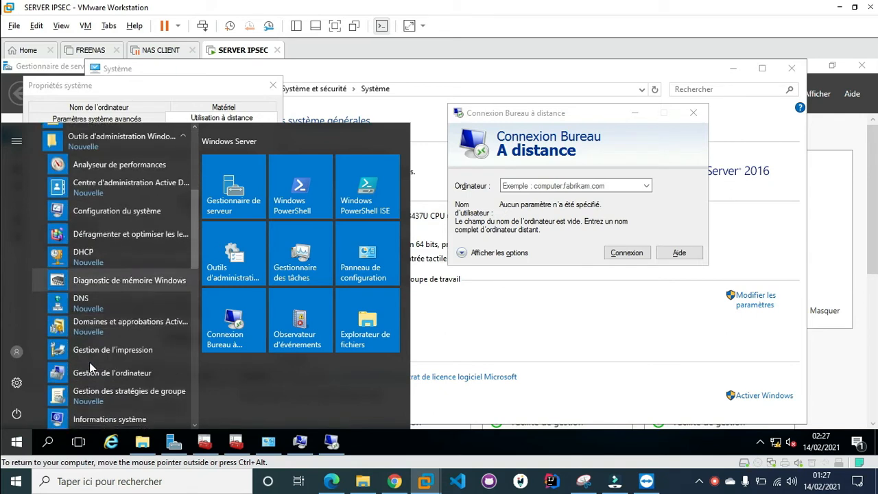
pyautogui.scroll(-6, 92, 370)
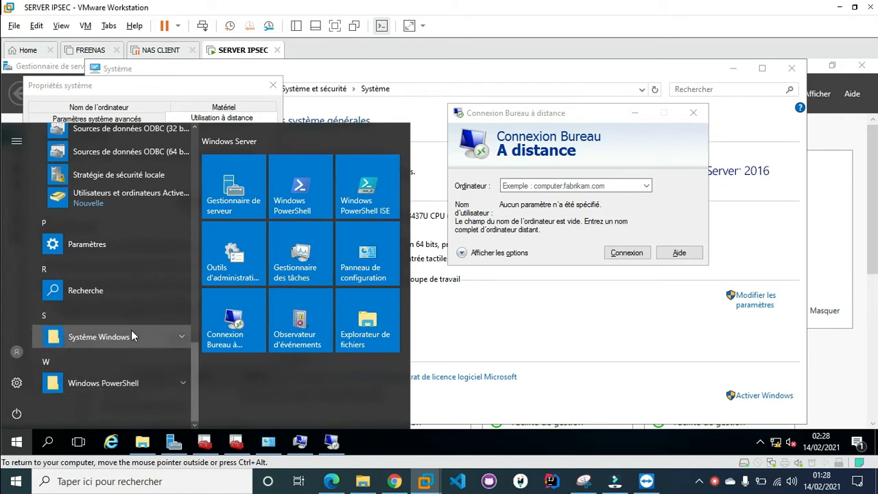
pyautogui.click(132, 334)
pyautogui.scroll(-1, 131, 333)
pyautogui.scroll(10, 132, 331)
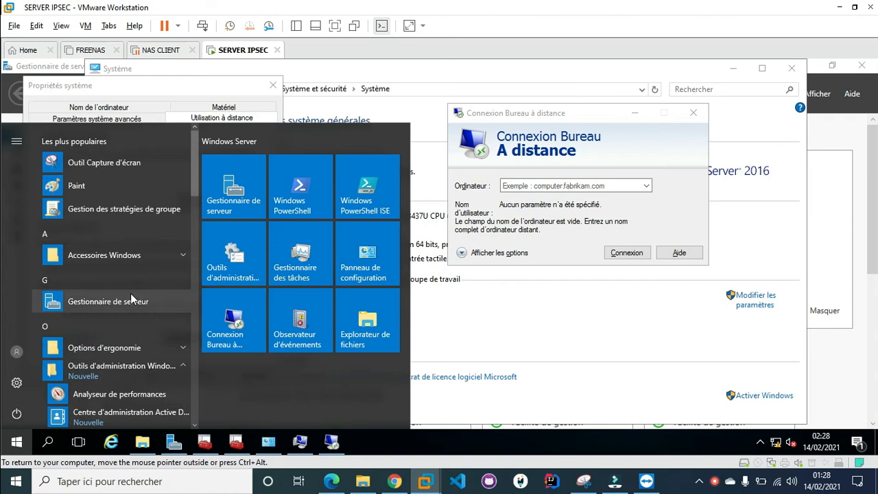
pyautogui.click(125, 251)
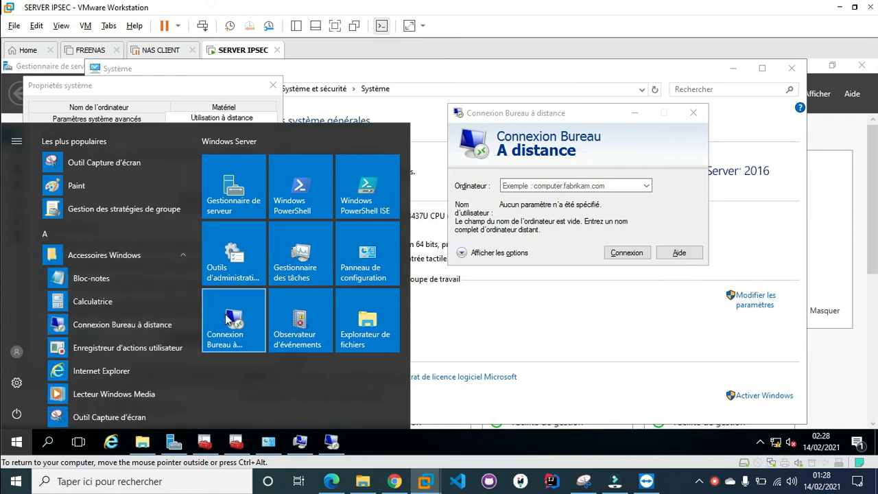
# Close the Start menu, apply and confirm the remote settings with OK, and bring Server Manager forward
pyautogui.click(251, 345)
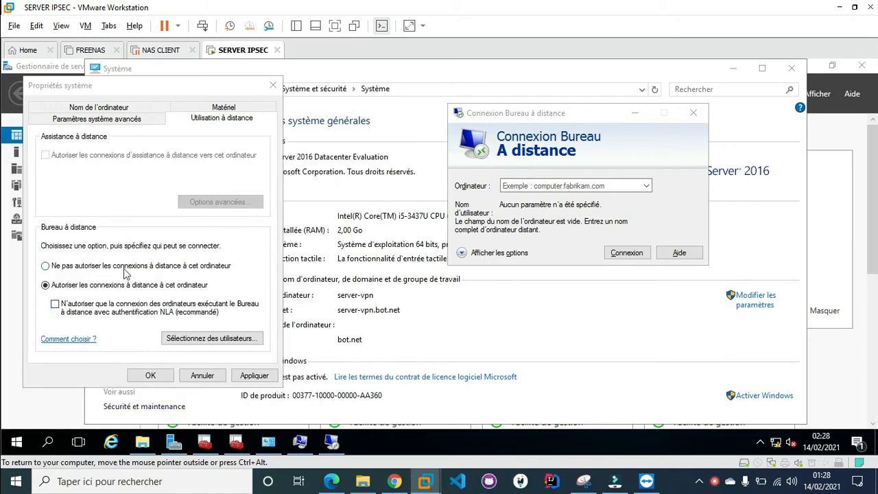
pyautogui.click(255, 376)
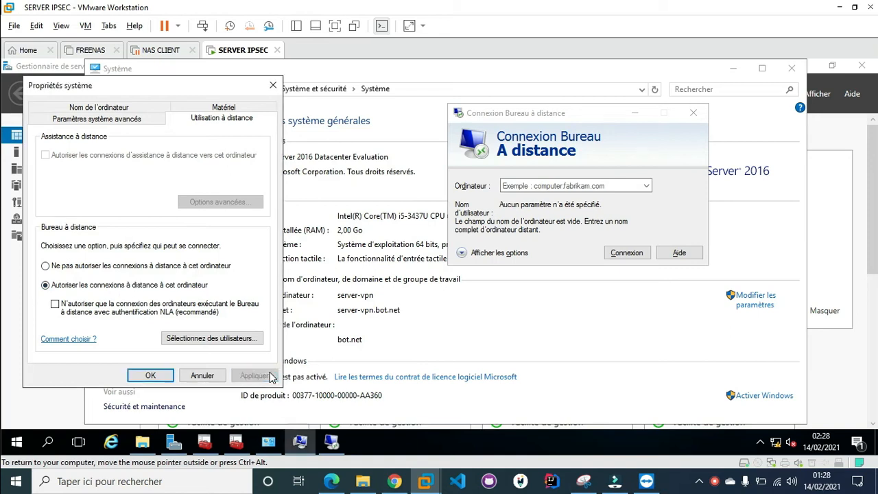
pyautogui.click(150, 376)
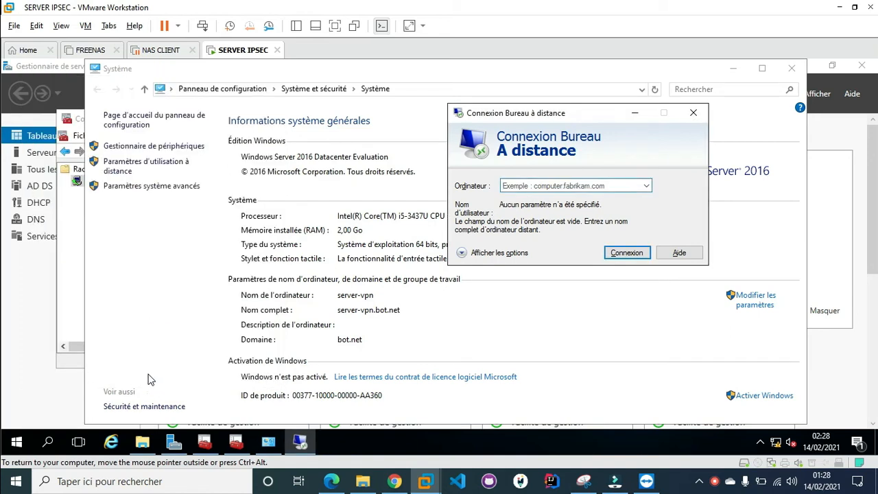
pyautogui.click(18, 286)
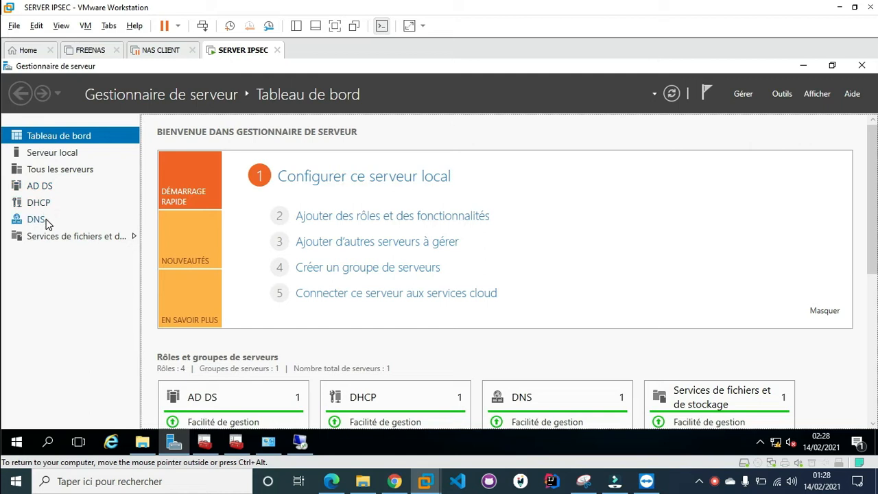
# Run ipconfig in a server Command Prompt, showing 192.168.138.131 with mask 255.255.255.128
pyautogui.press('super+r')
pyautogui.write('cmd')
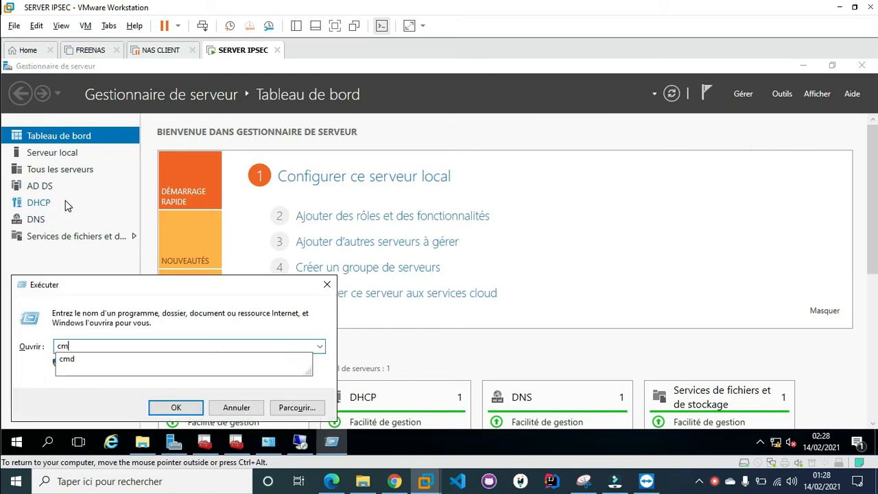
pyautogui.press('Return')
pyautogui.write('ipconfig')
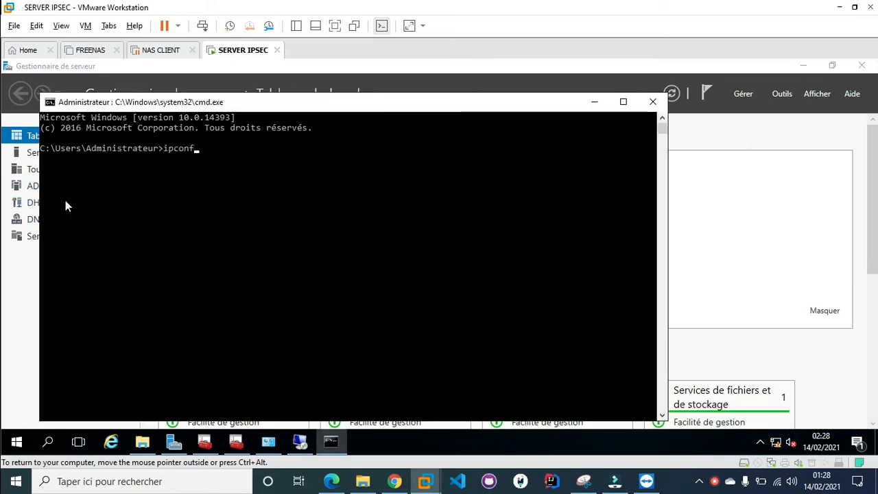
pyautogui.press('Return')
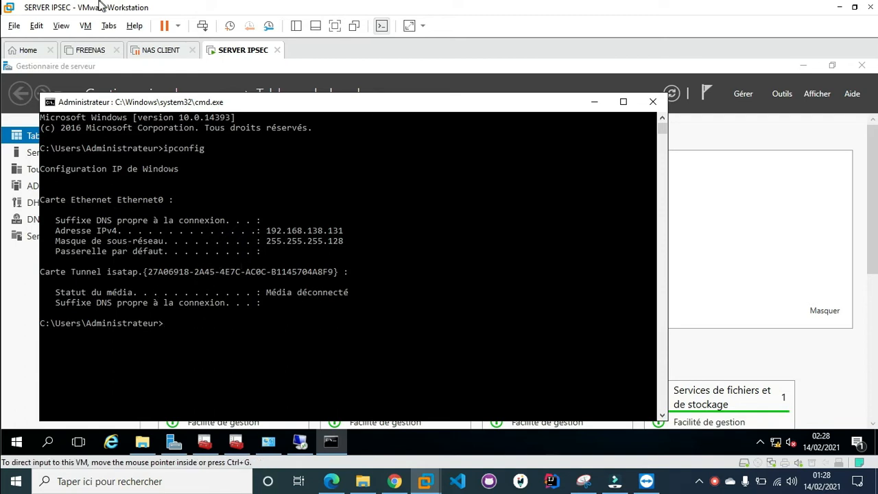
pyautogui.click(154, 50)
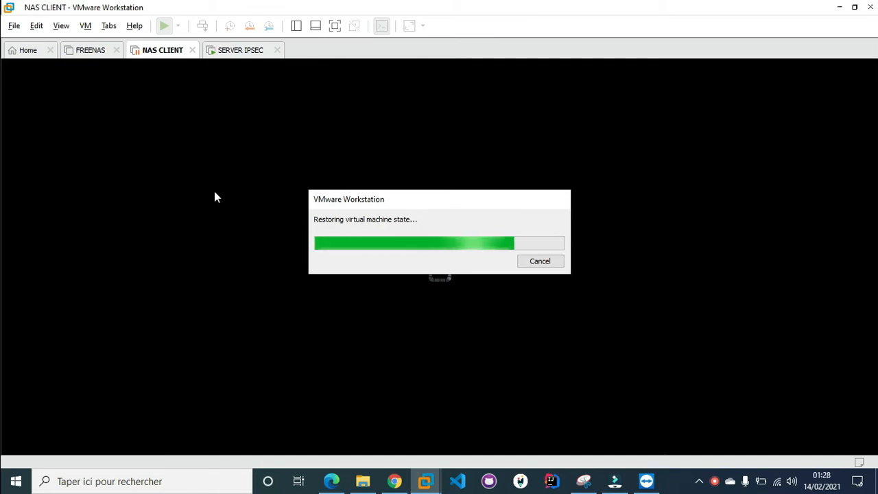
# Resume the NAS CLIENT virtual machine from its saved state and give it input
pyautogui.click(365, 254)
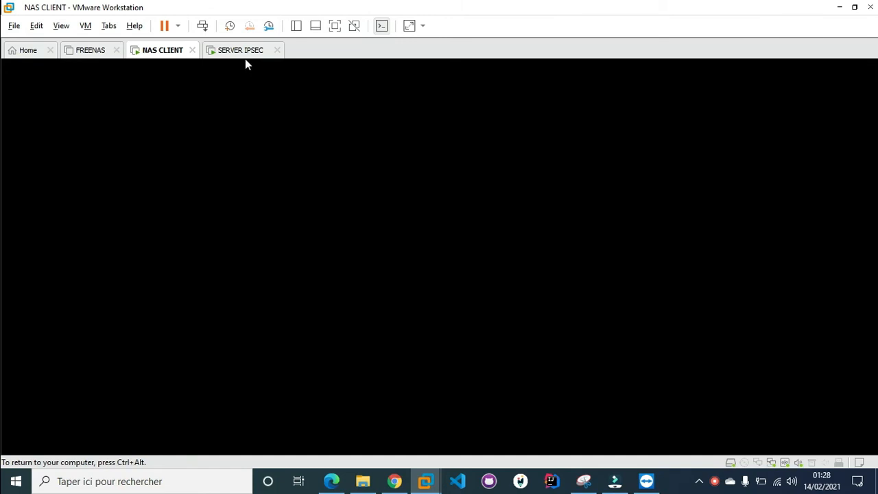
# Log on to the Windows 7 client and run ipconfig, showing 192.168.138.129 with gateway 192.168.138.254
pyautogui.click(439, 291)
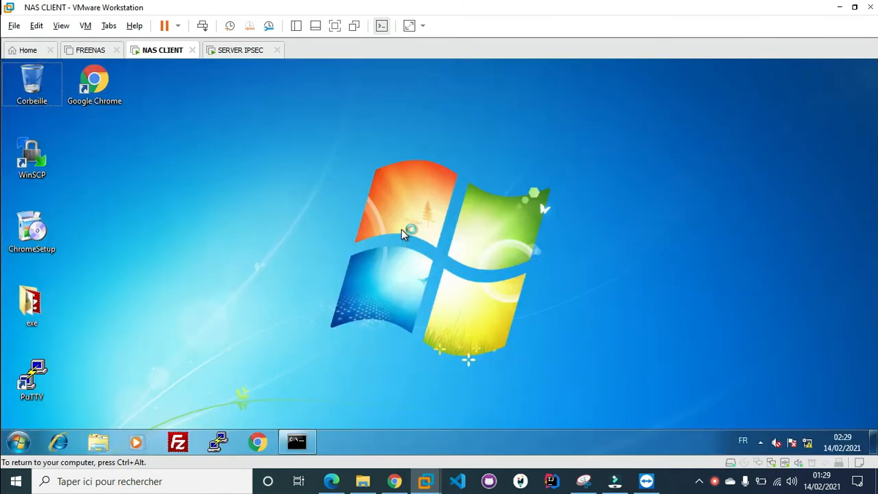
pyautogui.press('super+r')
pyautogui.write('cmd')
pyautogui.press('Return')
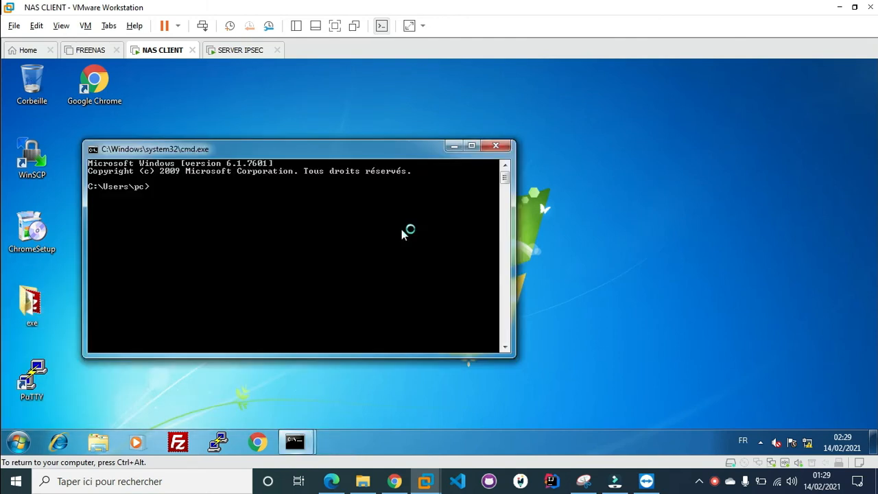
pyautogui.write('ipconfig')
pyautogui.press('Return')
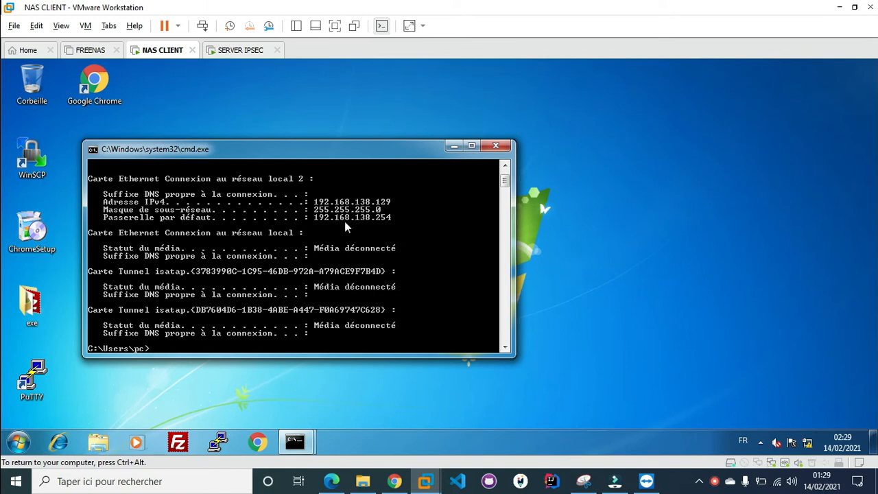
pyautogui.scroll(1, 331, 218)
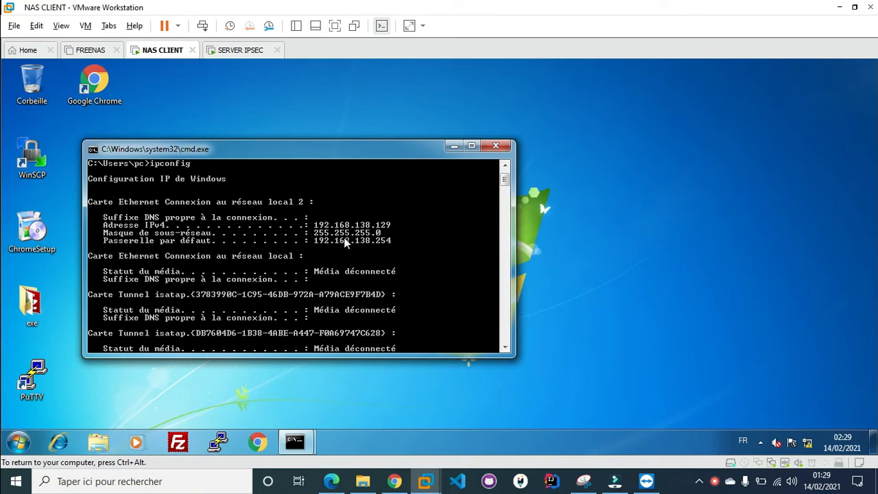
pyautogui.press('super+r')
pyautogui.press('Escape')
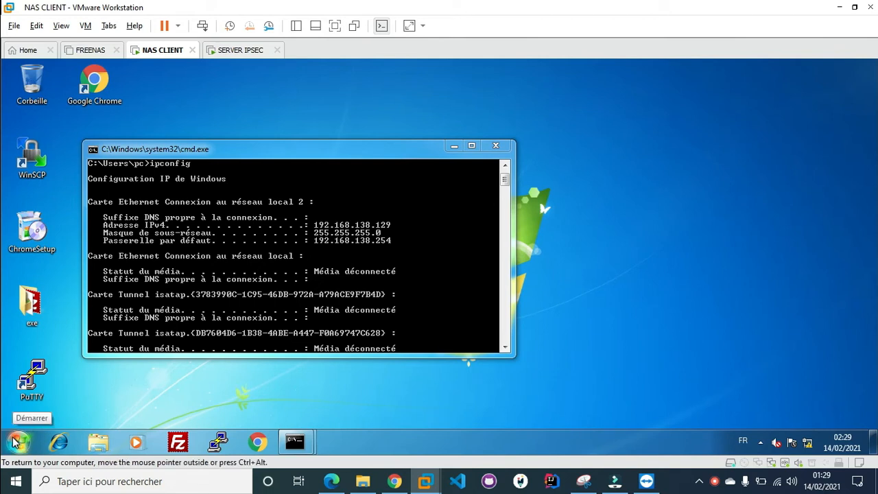
# Back on SERVER IPSEC, open Active Directory Users and Computers from the AD DS page
pyautogui.click(220, 50)
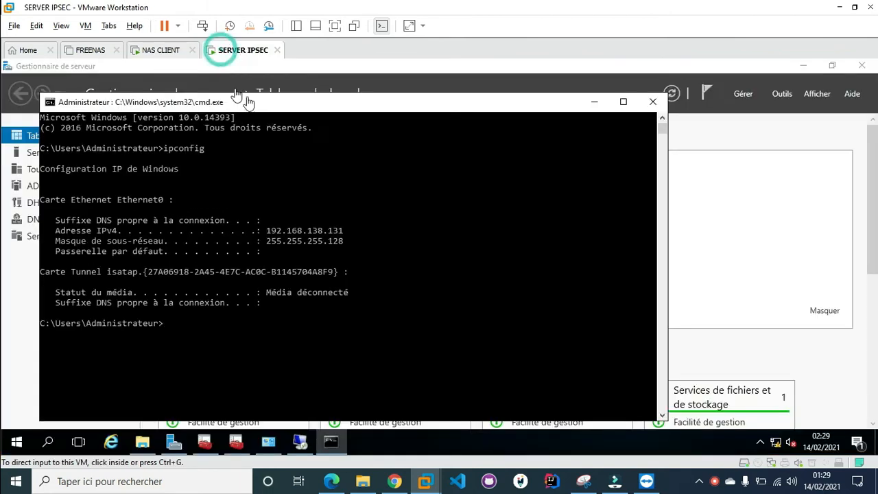
pyautogui.click(594, 102)
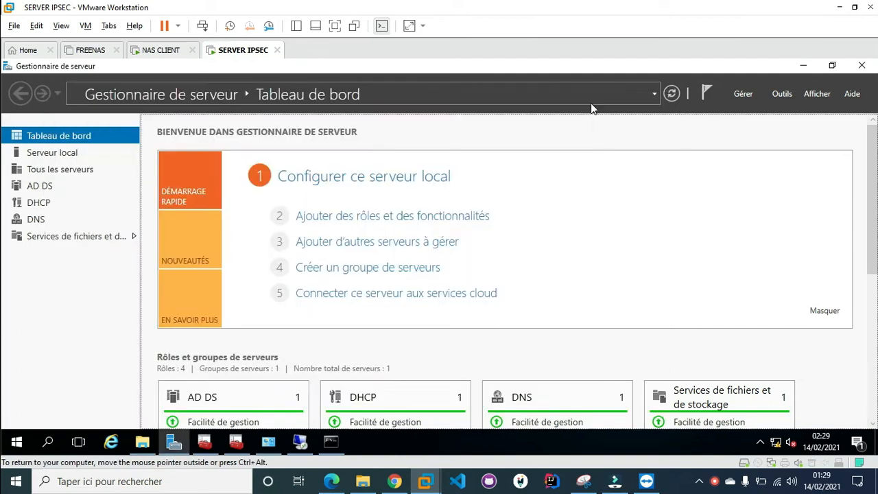
pyautogui.click(50, 192)
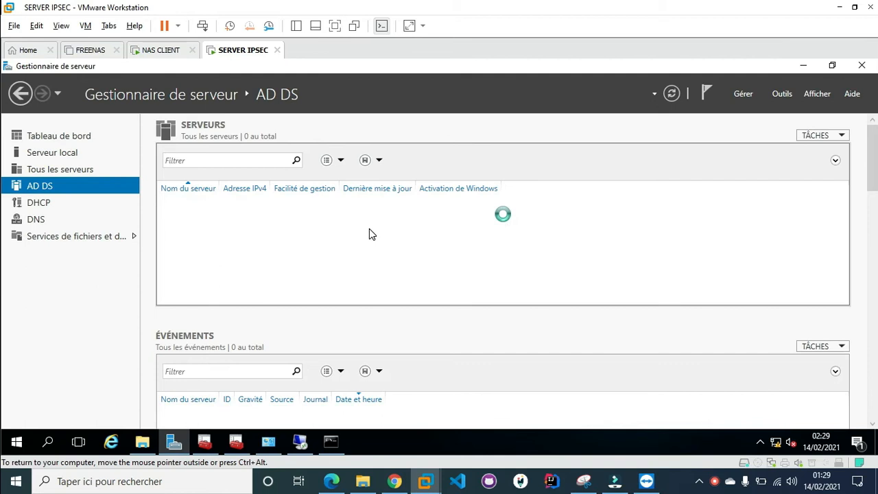
pyautogui.rightClick(346, 206)
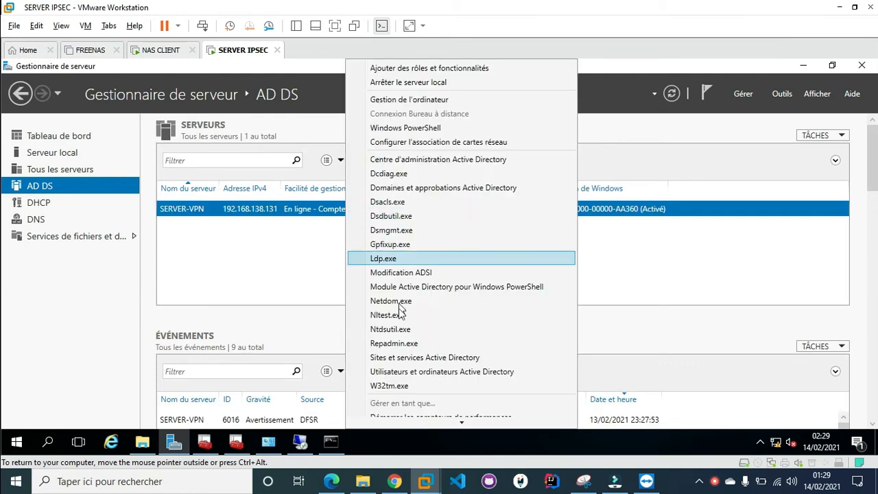
pyautogui.click(412, 375)
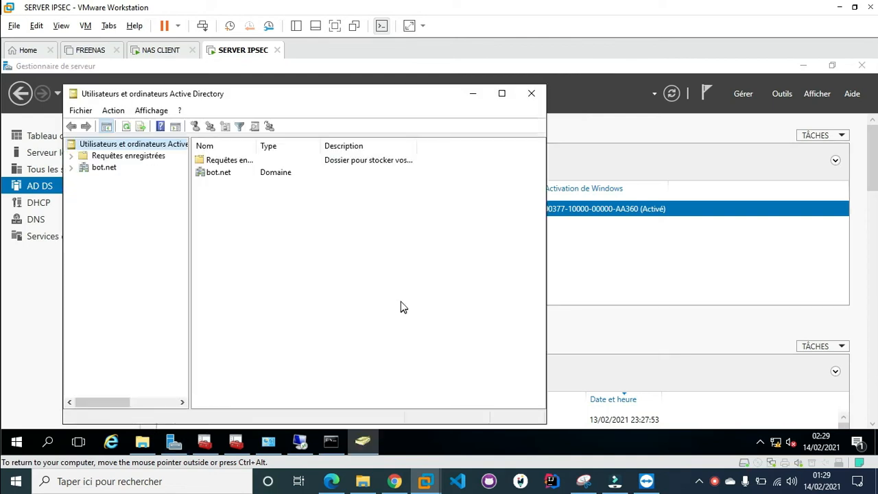
# Create the organisational unit IPSECC_USERS under the bot.net domain
pyautogui.click(103, 169)
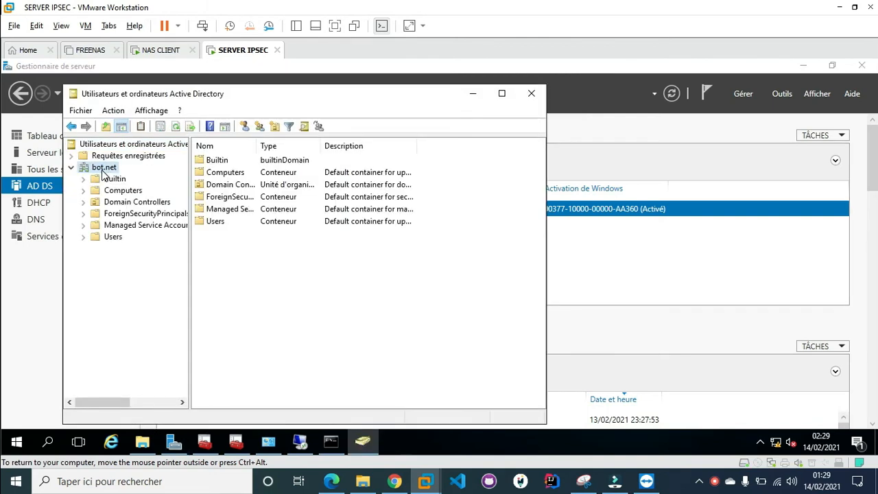
pyautogui.rightClick(102, 170)
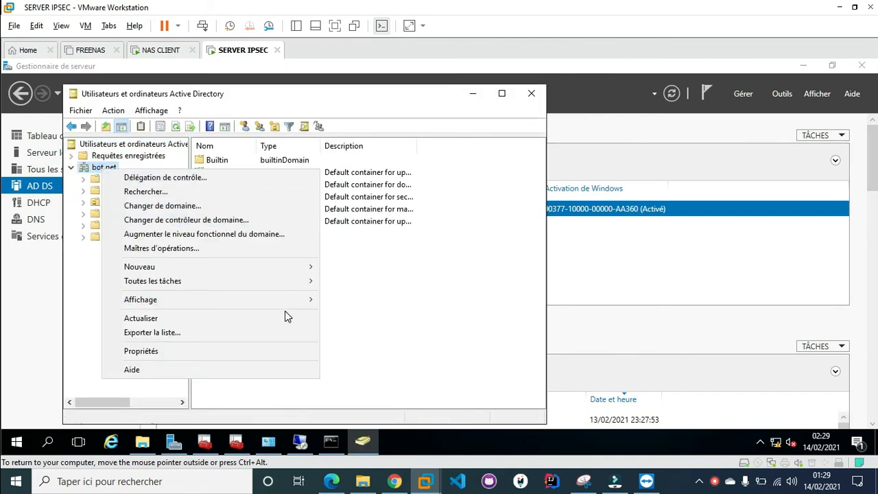
pyautogui.moveTo(299, 268)
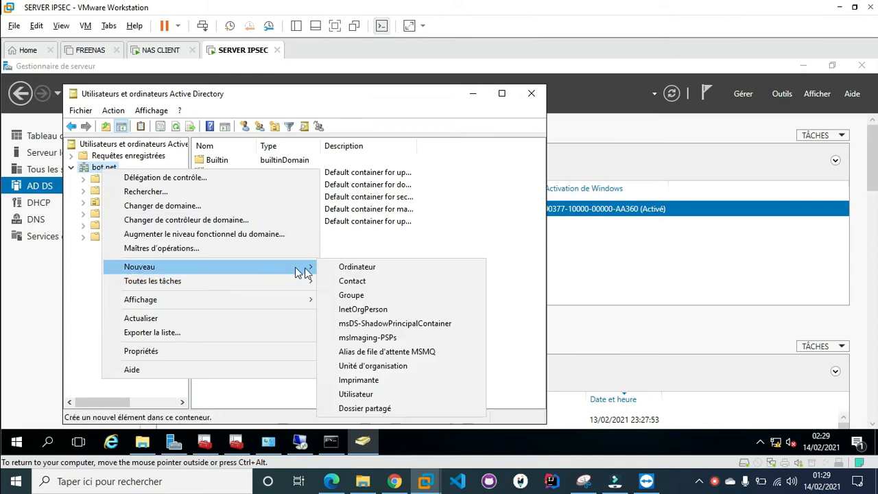
pyautogui.click(388, 367)
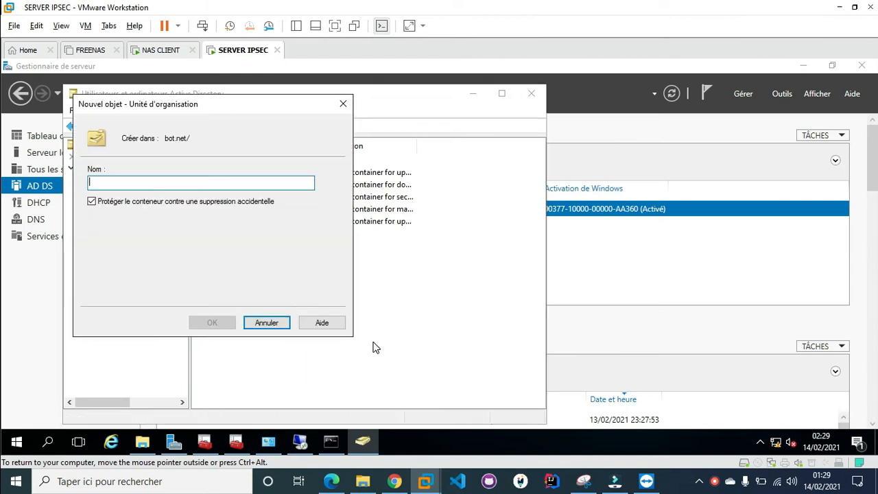
pyautogui.write('IPSECC')
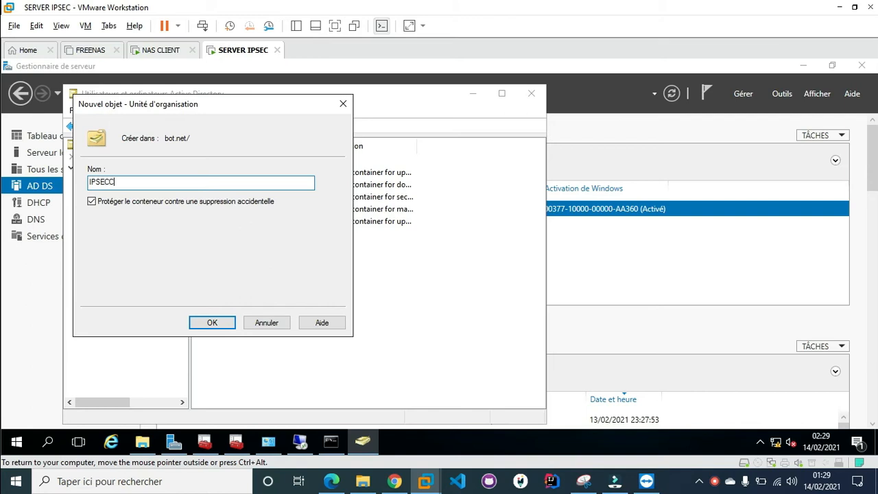
pyautogui.write('_USERS')
pyautogui.press('Tab')
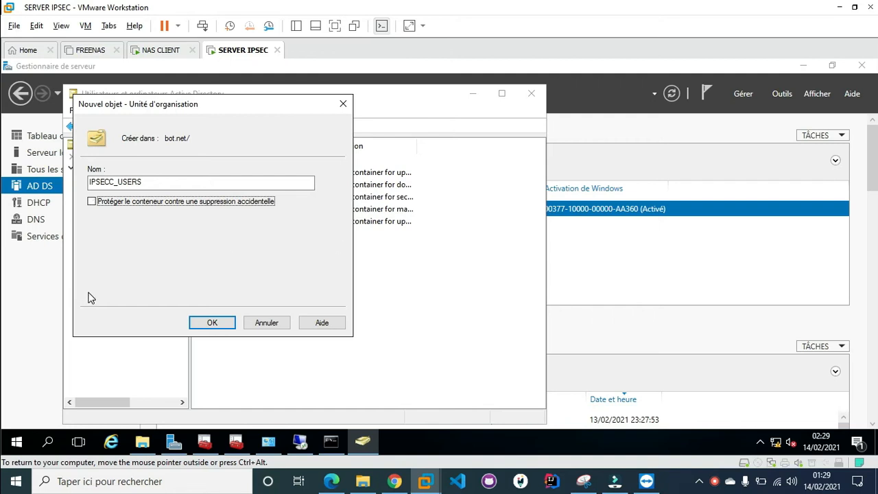
pyautogui.click(224, 328)
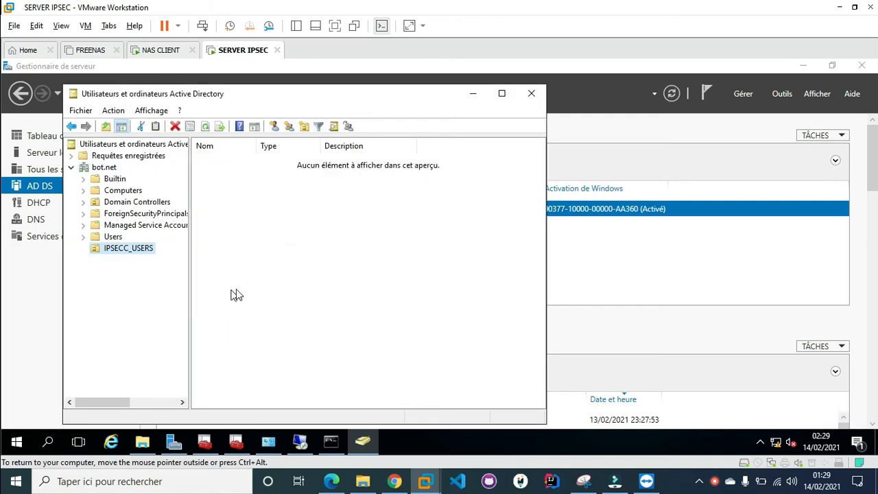
# Start a new user in IPSECC_USERS, entering and correcting the user's first name and logon name
pyautogui.click(244, 127)
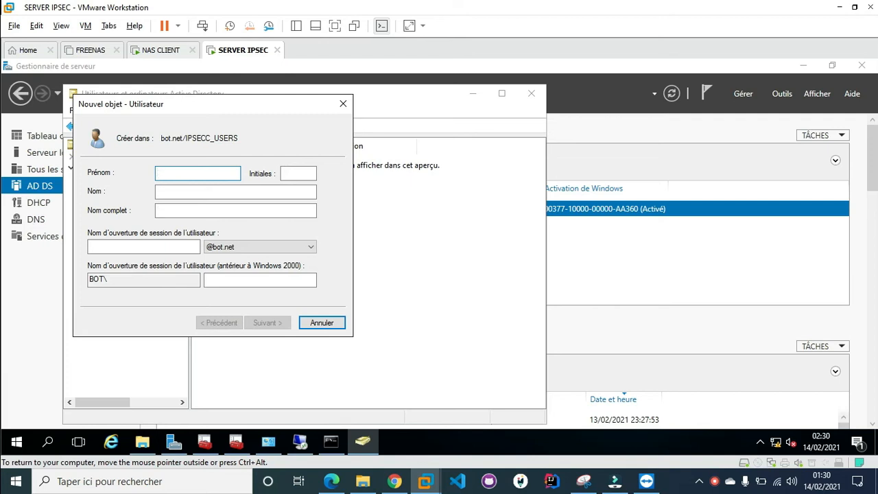
pyautogui.write('DE')
pyautogui.press('BackSpace')
pyautogui.write('d')
pyautogui.press('Tab')
pyautogui.press('Tab')
pyautogui.press('Tab')
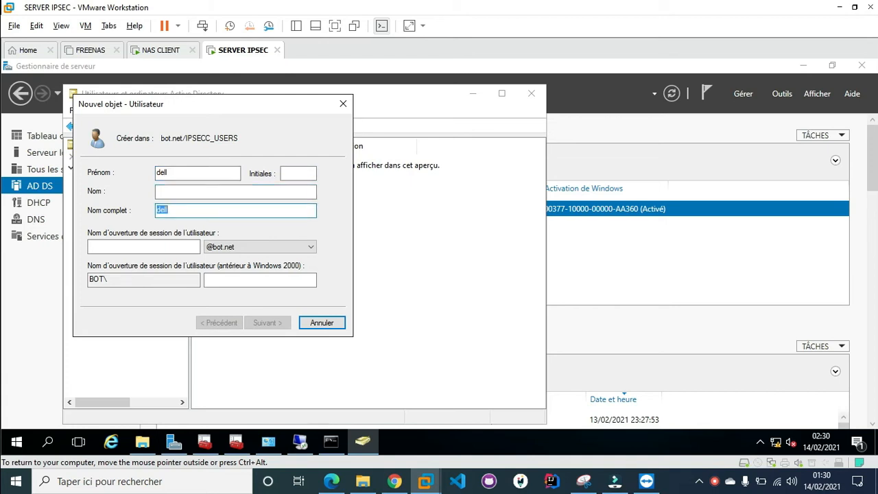
pyautogui.press('Tab')
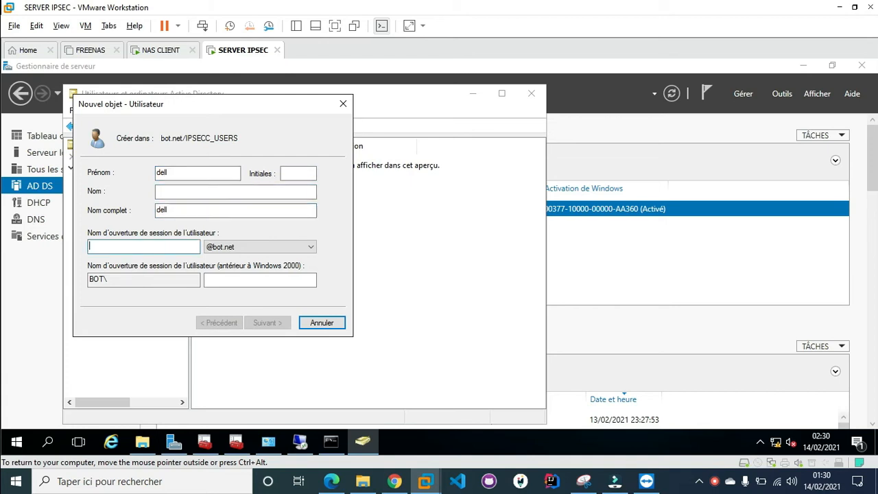
pyautogui.write('dell')
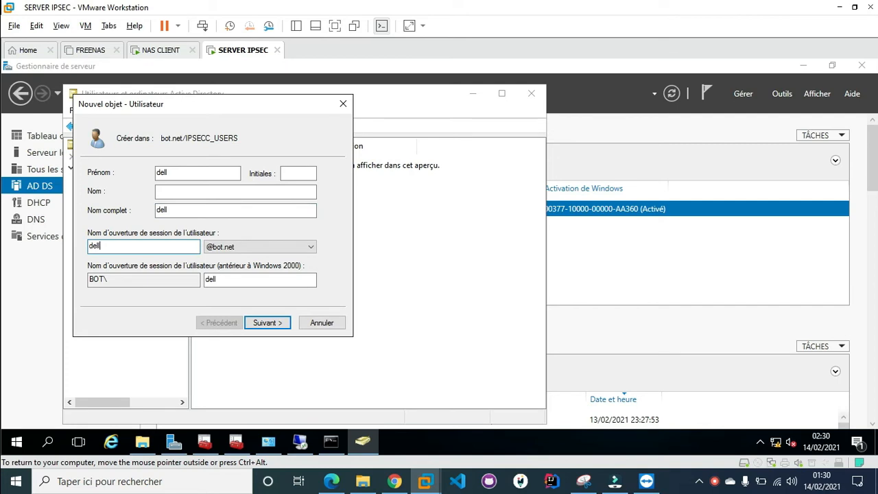
pyautogui.click(275, 325)
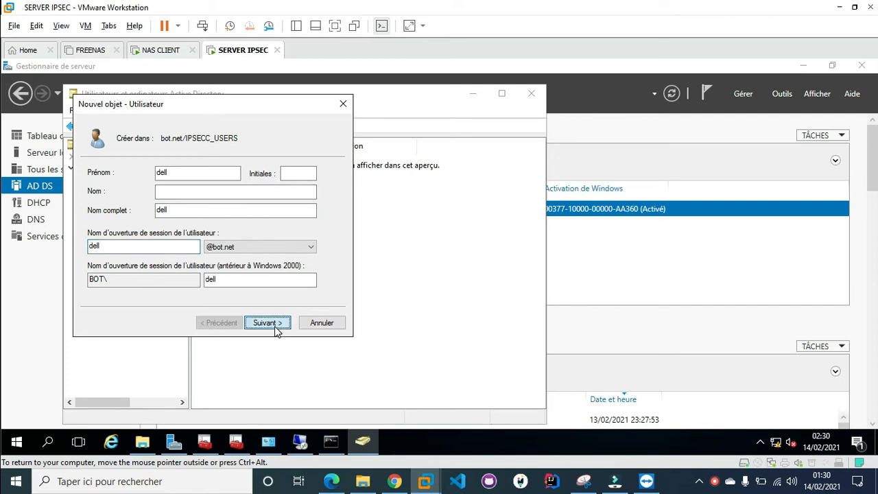
pyautogui.click(238, 323)
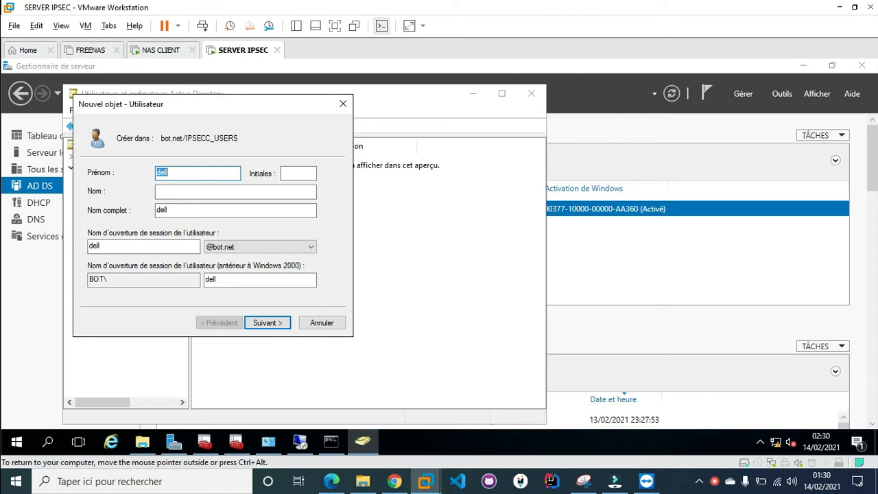
pyautogui.write('Had')
pyautogui.press('Tab')
pyautogui.press('Tab')
pyautogui.press('Tab')
pyautogui.press('Tab')
pyautogui.write('hadja')
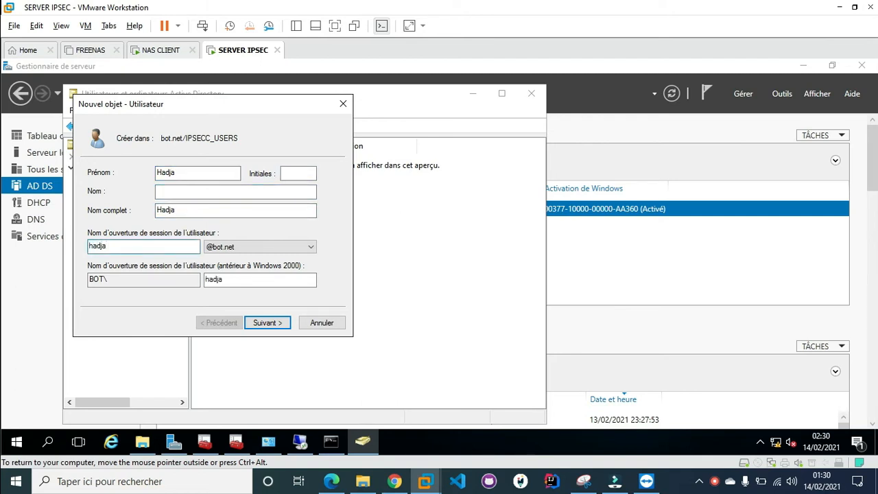
pyautogui.click(268, 323)
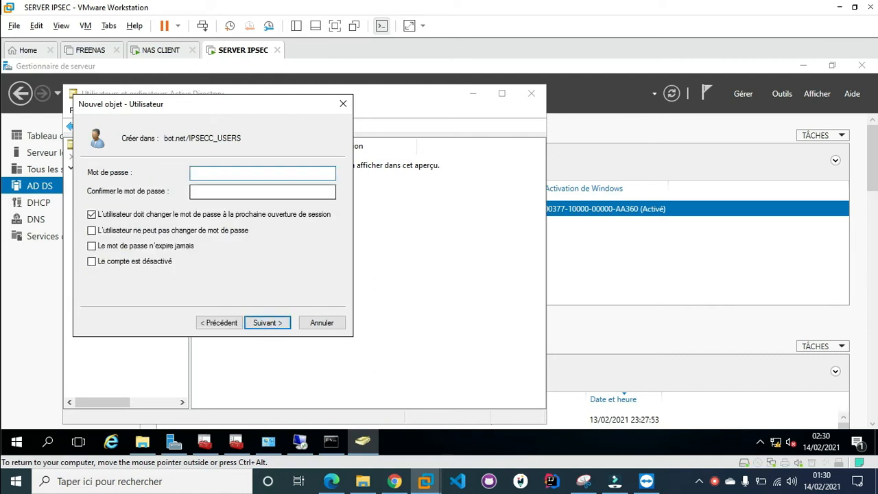
# Give the user a password that never expires and cannot be changed, then finish the wizard
pyautogui.write('••')
pyautogui.press('Tab')
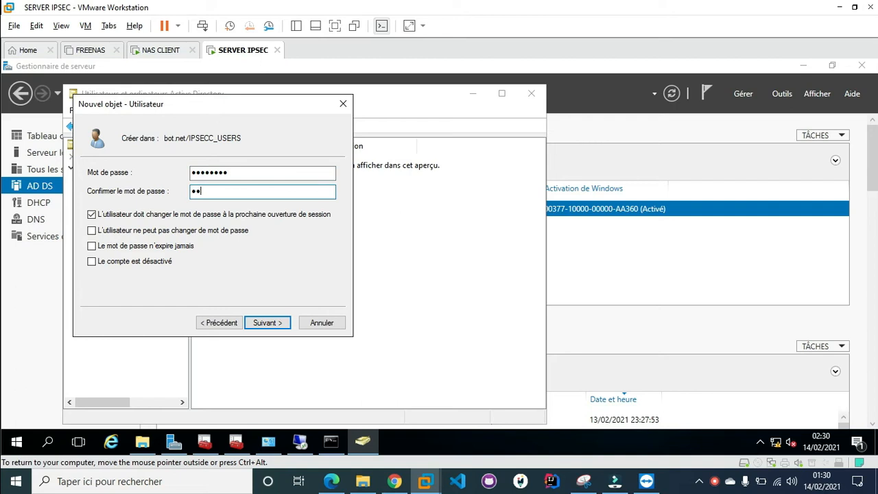
pyautogui.press('Tab')
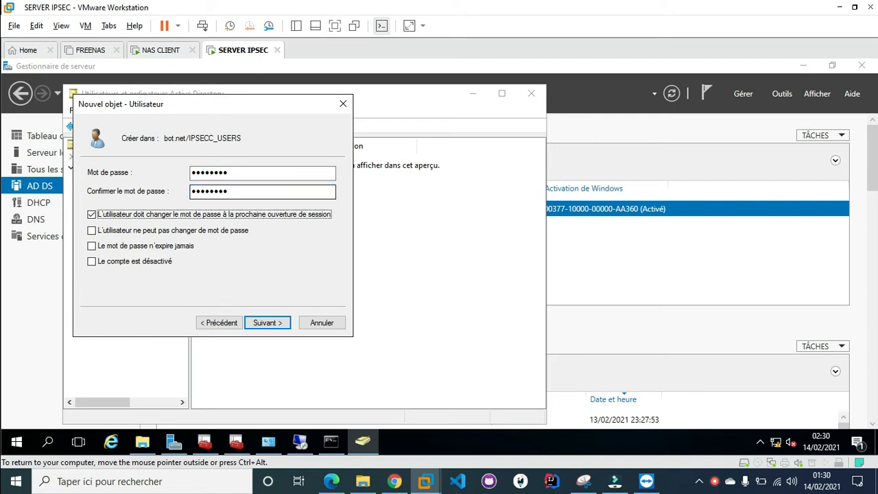
pyautogui.press('Tab')
pyautogui.press('space')
pyautogui.press('Tab')
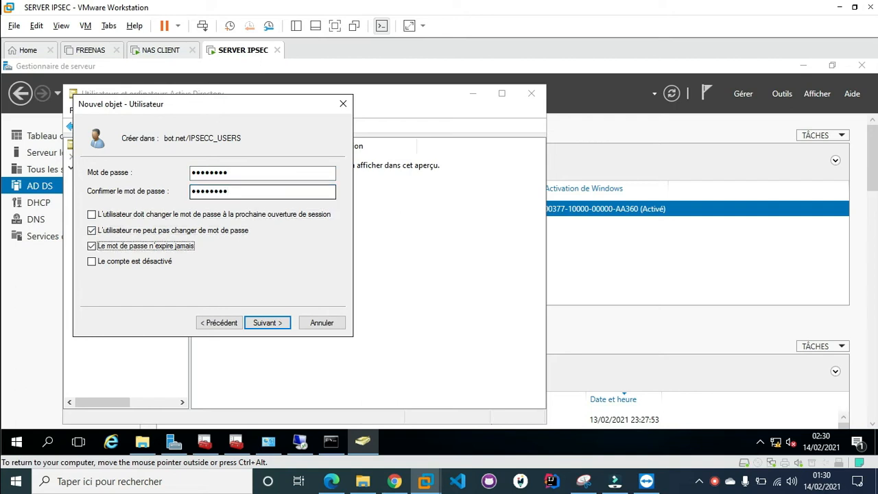
pyautogui.click(276, 324)
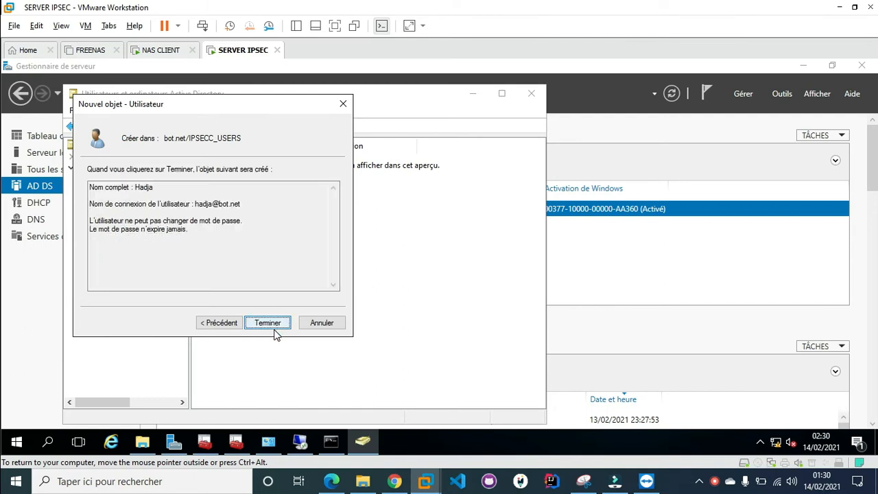
pyautogui.click(276, 324)
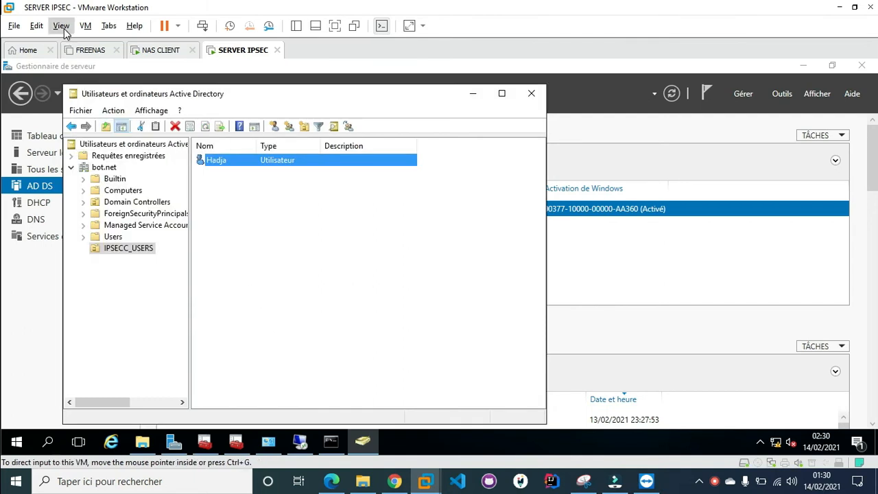
# On the NAS CLIENT VM, minimize the command prompt and open System Properties via sysdm.cpl
pyautogui.click(148, 47)
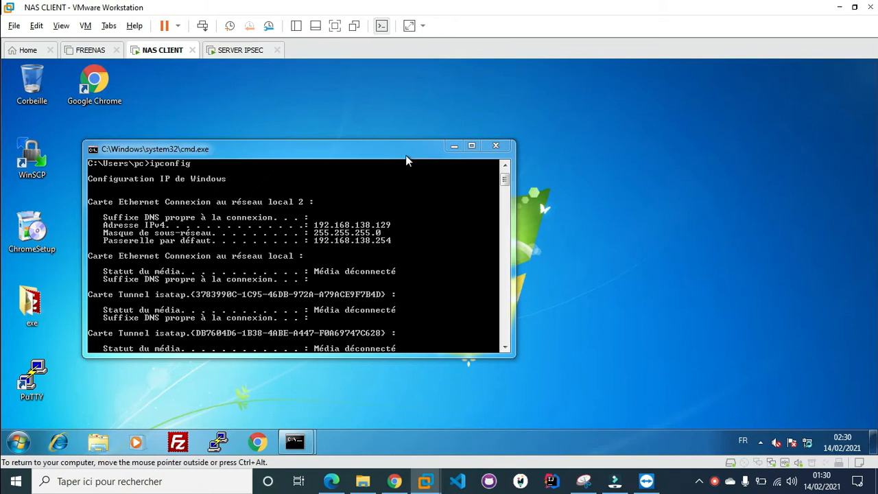
pyautogui.moveTo(493, 116); pyautogui.dragTo(498, 116)
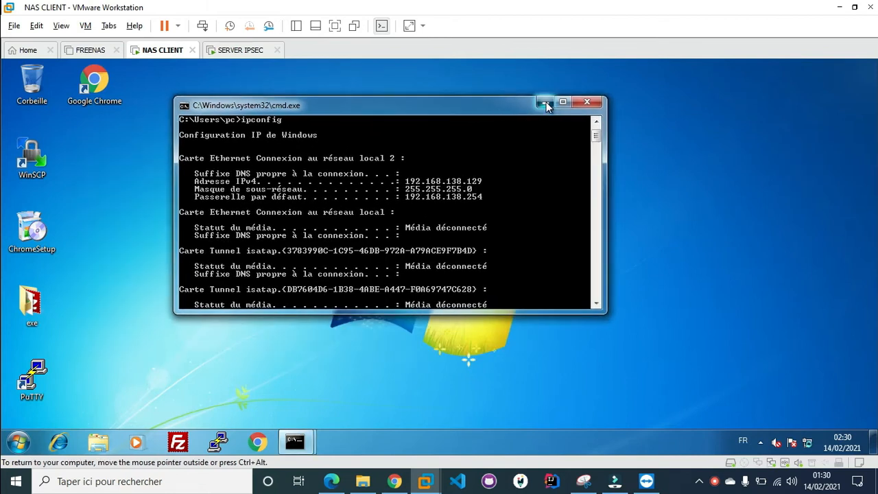
pyautogui.click(545, 103)
pyautogui.press('super+r')
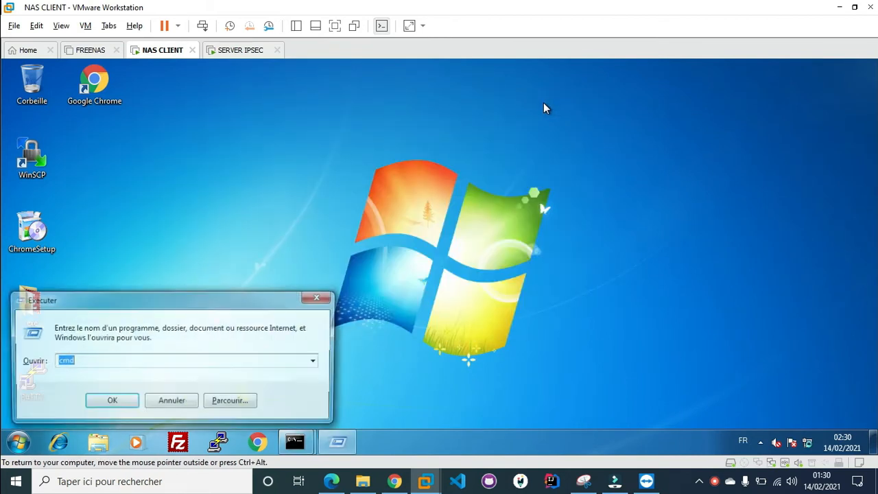
pyautogui.write('sysdm.cpl')
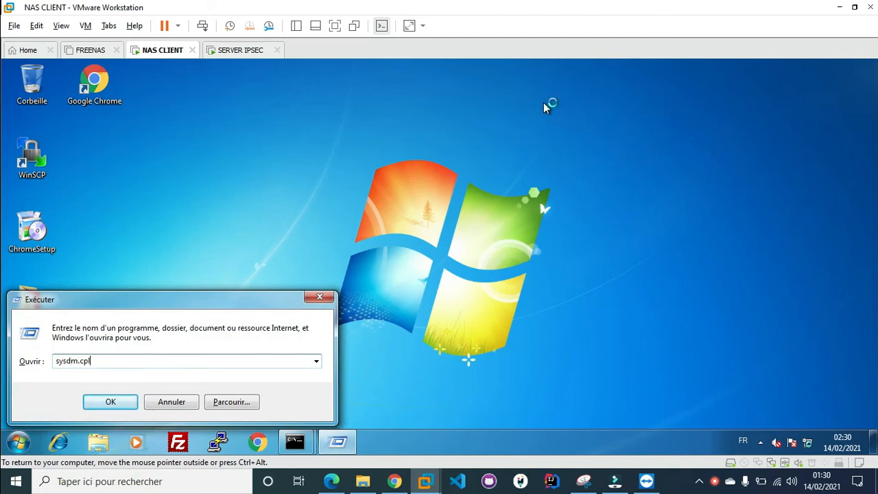
pyautogui.press('Return')
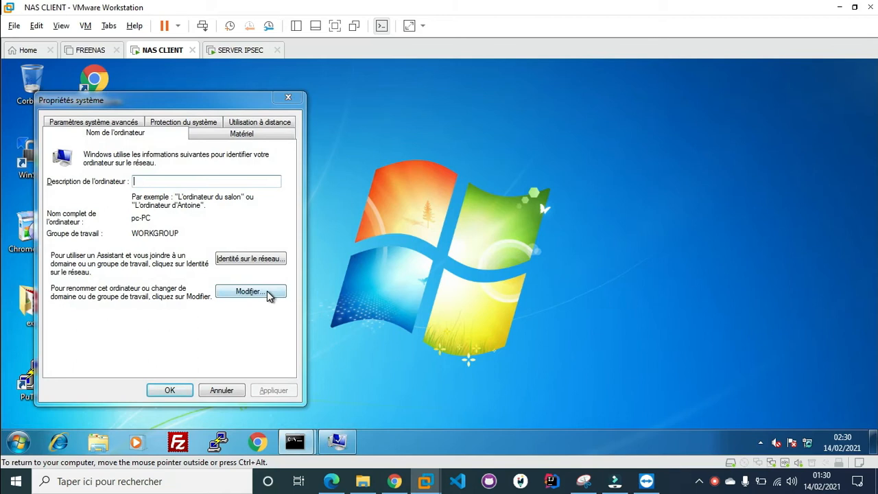
# Attempt to join domain bot.net, dismiss the unreachable domain controller errors, and cancel both dialogs
pyautogui.click(269, 295)
pyautogui.click(75, 273)
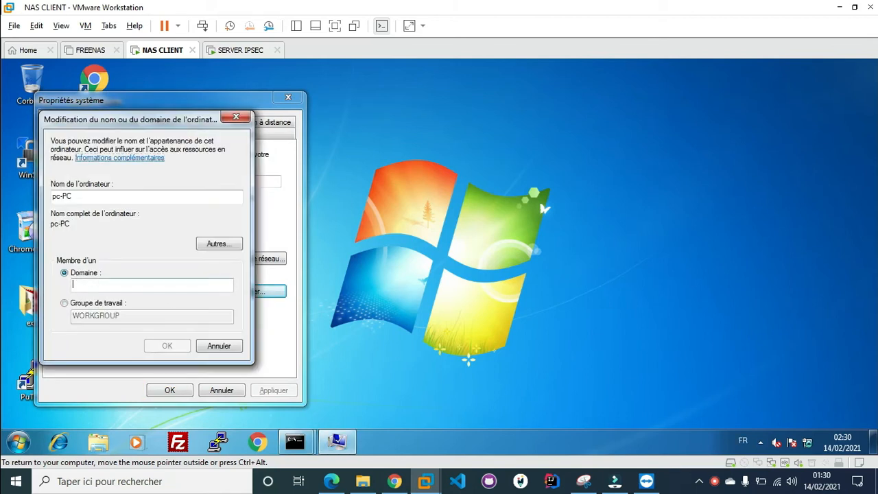
pyautogui.write('bot')
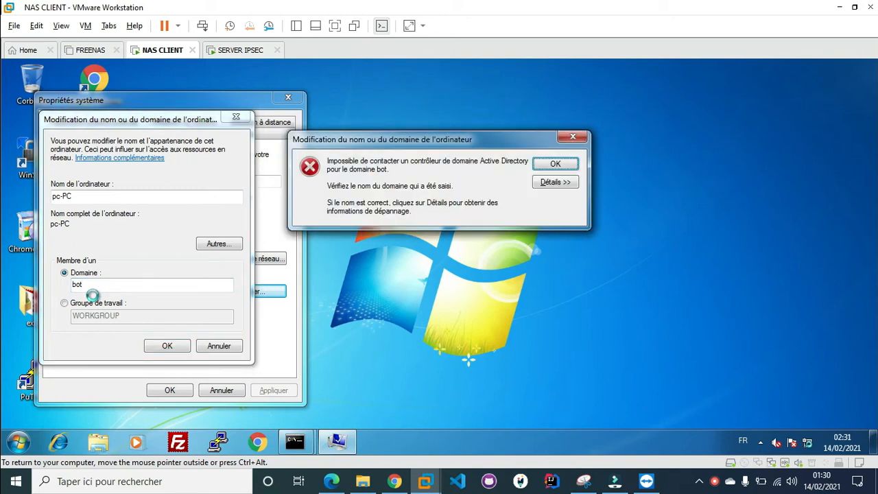
pyautogui.press('Return')
pyautogui.click(131, 285)
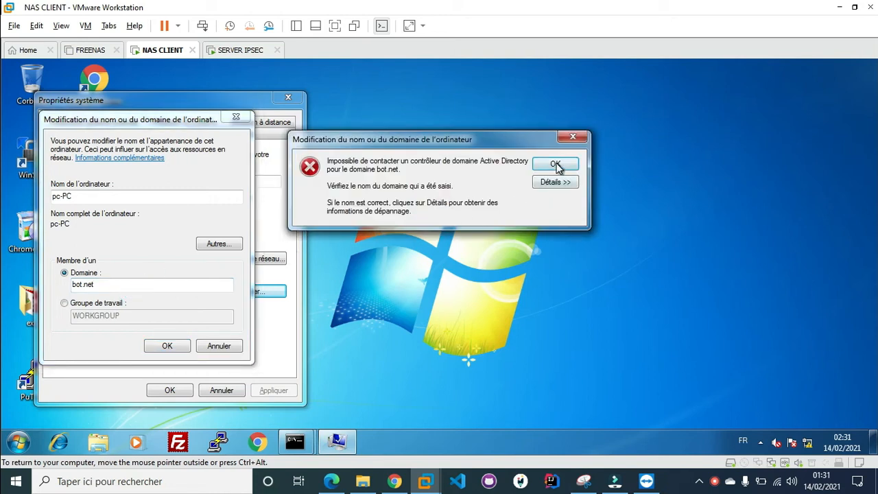
pyautogui.click(555, 166)
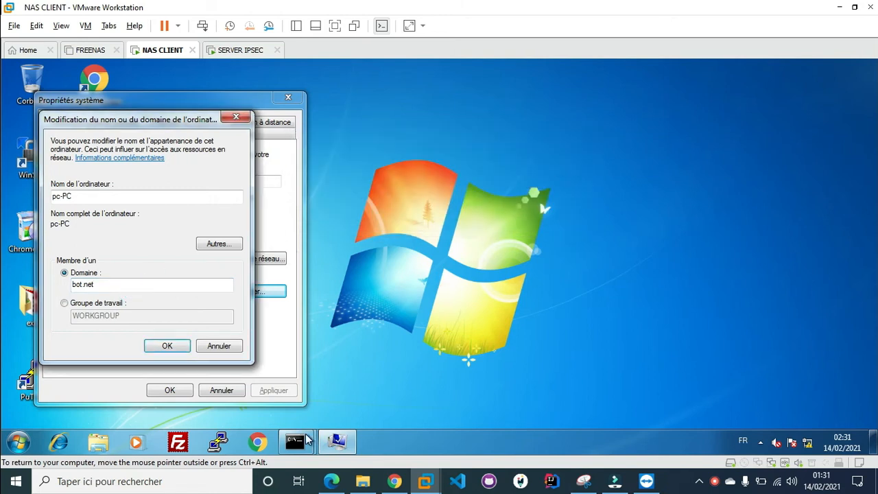
pyautogui.click(210, 348)
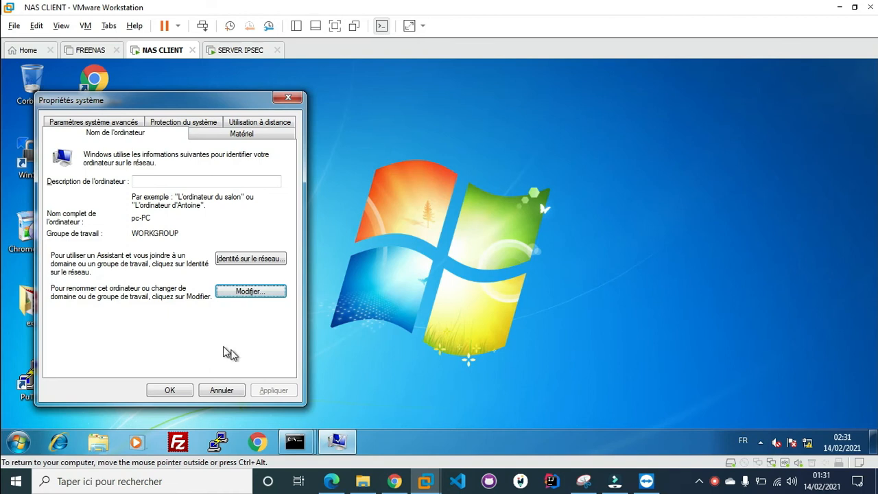
pyautogui.click(226, 392)
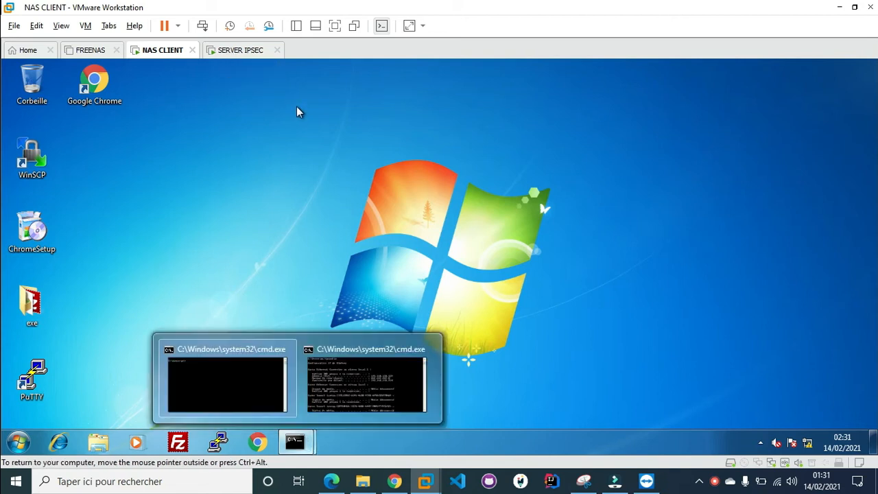
# On SERVER IPSEC, run nslookup www, clear the console, then launch ncpa.cpl
pyautogui.click(243, 52)
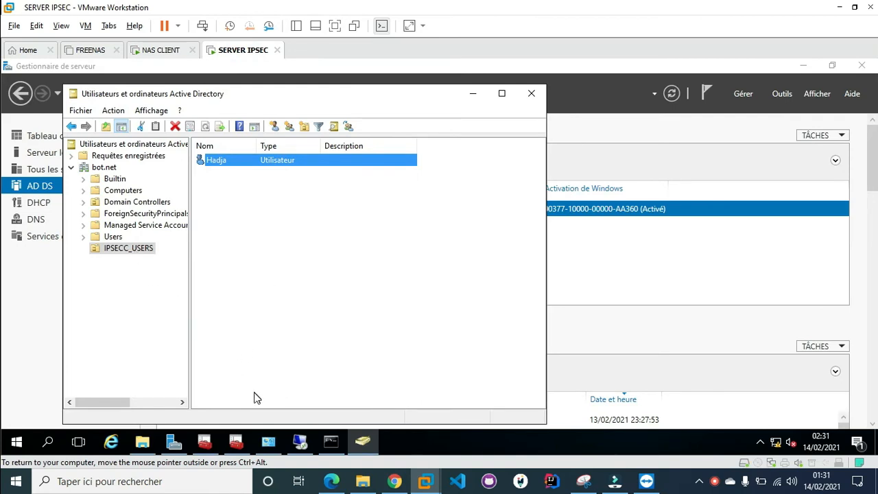
pyautogui.click(331, 441)
pyautogui.write('nslookup www')
pyautogui.press('Return')
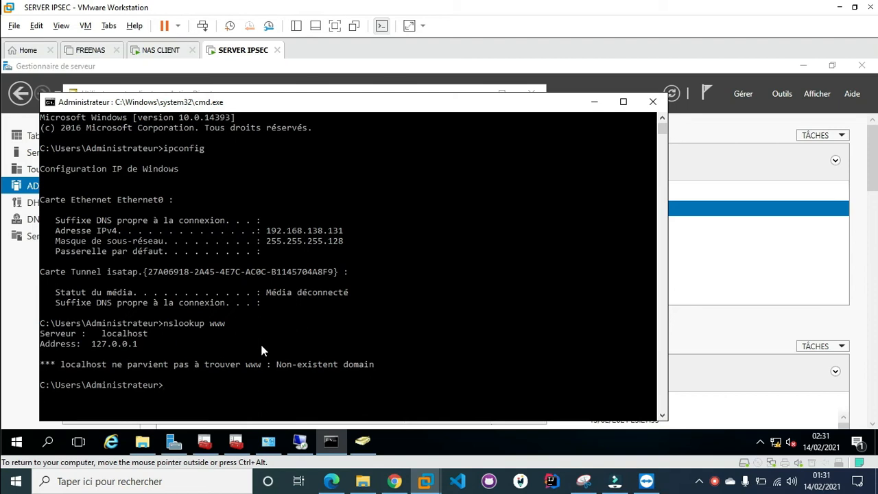
pyautogui.write('ncp')
pyautogui.press('BackSpace')
pyautogui.press('BackSpace')
pyautogui.write('ls')
pyautogui.press('Return')
pyautogui.write('cls')
pyautogui.press('Return')
pyautogui.write('ncpa.cpl')
pyautogui.press('Return')
# Set Ethernet0's IPv4 preferred DNS server to 192.168.138.131 and close the network windows
pyautogui.click(198, 146)
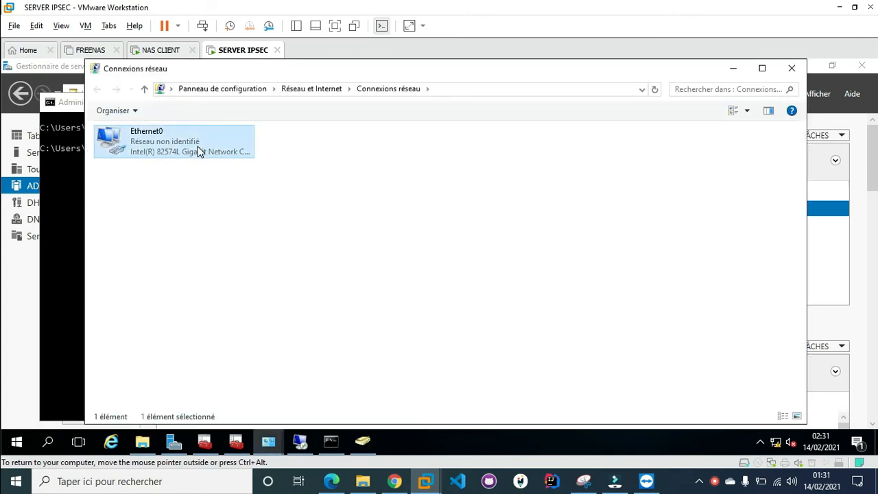
pyautogui.doubleClick(198, 146)
pyautogui.click(363, 354)
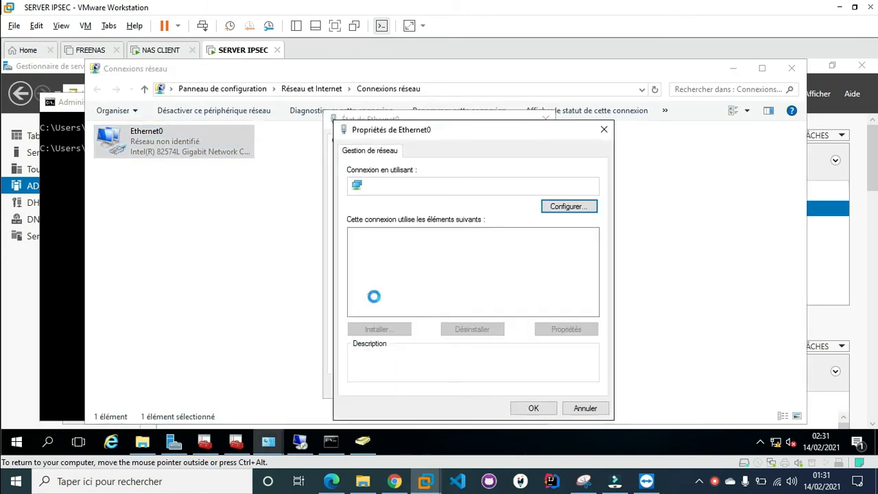
pyautogui.doubleClick(397, 269)
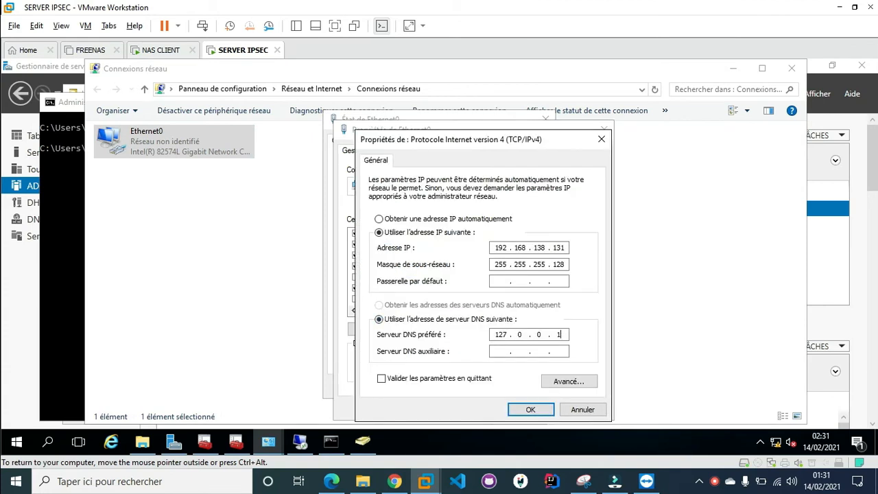
pyautogui.press('BackSpace')
pyautogui.write('92 . 168 . 138 . 131')
pyautogui.click(485, 378)
pyautogui.click(531, 409)
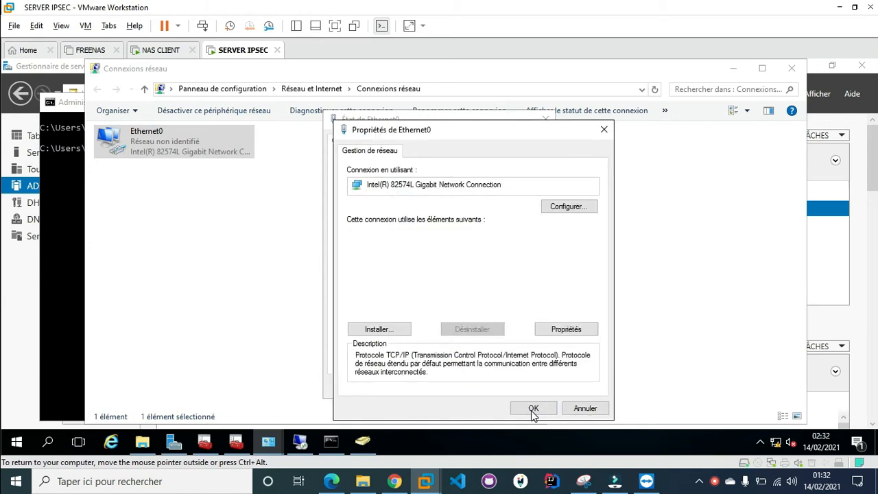
pyautogui.click(539, 407)
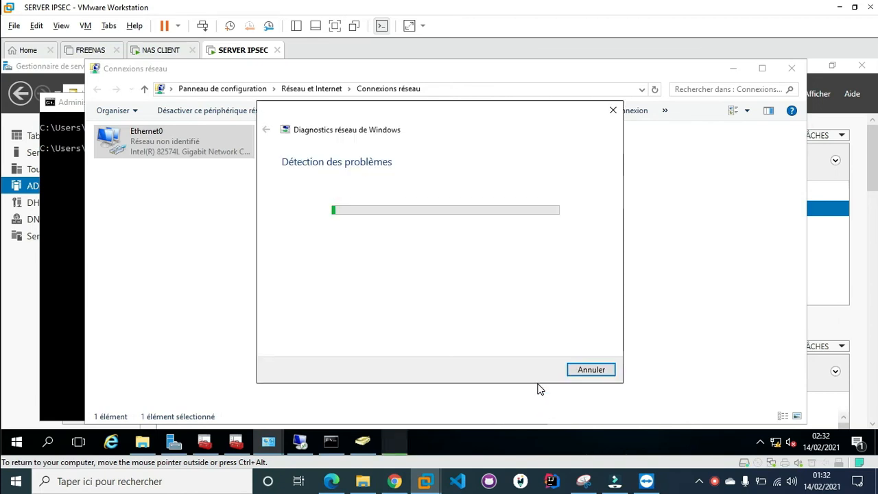
pyautogui.click(791, 68)
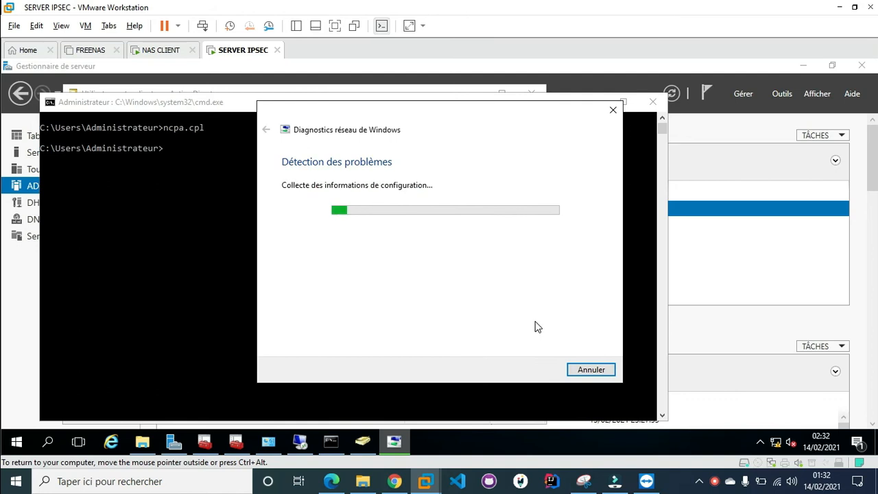
pyautogui.click(594, 369)
# Rerun ipconfig on the server to check its IP configuration, then clear the console
pyautogui.click(492, 281)
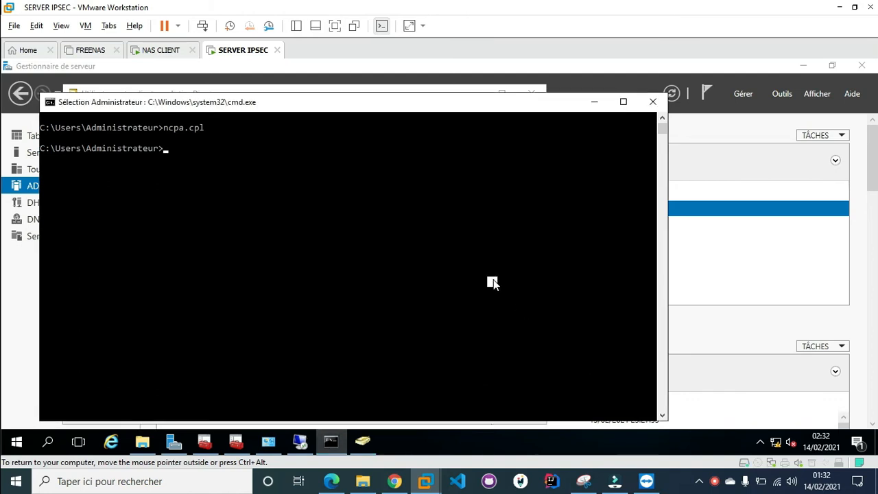
pyautogui.press('Up')
pyautogui.press('Up')
pyautogui.press('Up')
pyautogui.press('Up')
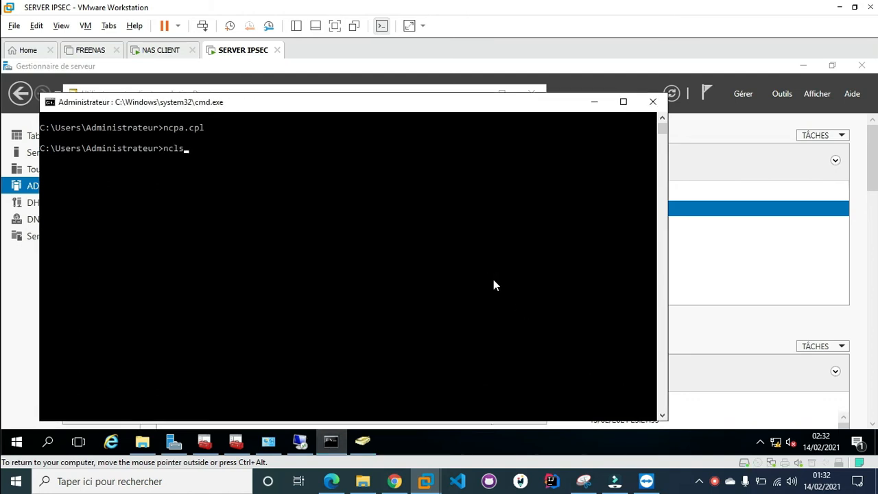
pyautogui.press('Return')
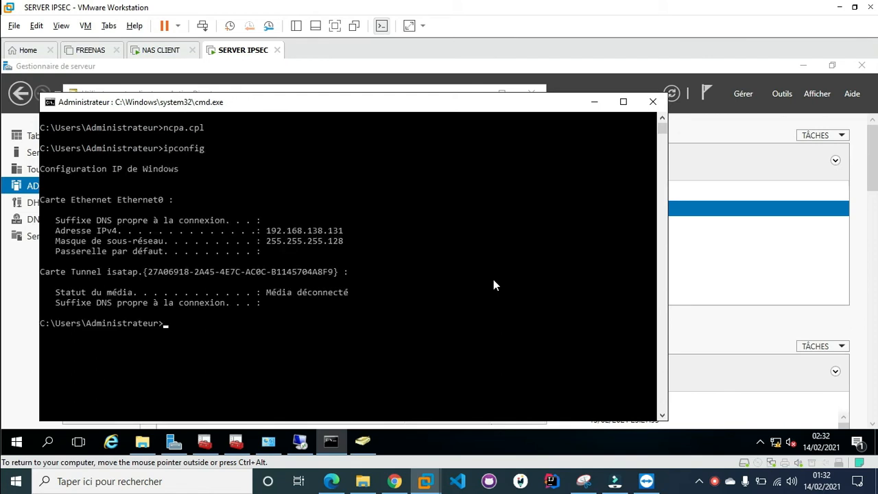
pyautogui.press('Up')
pyautogui.press('BackSpace')
pyautogui.press('BackSpace')
pyautogui.write('cls')
pyautogui.press('Return')
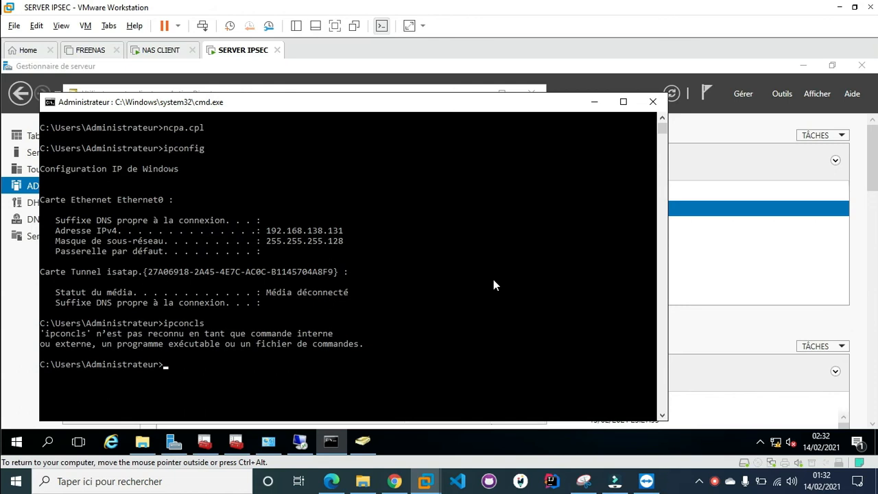
pyautogui.write('cls')
pyautogui.press('Return')
# Rerun nslookup www, which times out and reports UnKnown server 192.168.138.131
pyautogui.write('ipconfig')
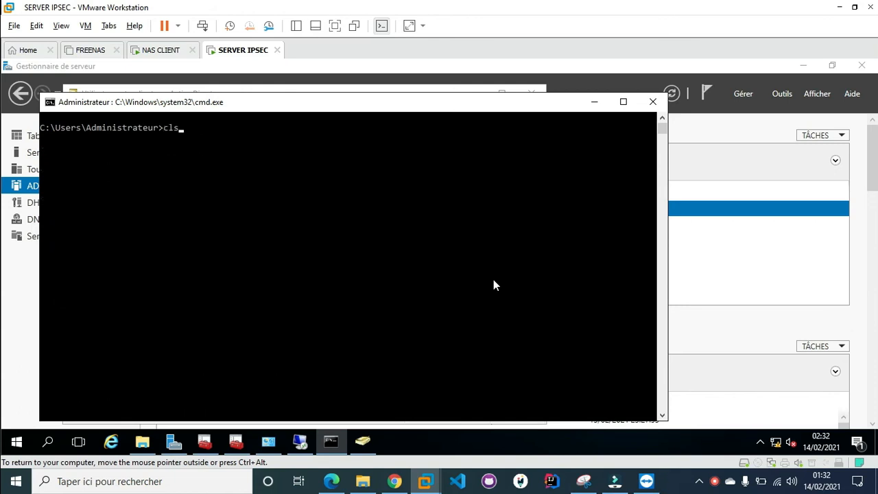
pyautogui.press('Up')
pyautogui.press('Up')
pyautogui.press('Up')
pyautogui.press('Up')
pyautogui.press('Up')
pyautogui.press('Up')
pyautogui.press('Return')
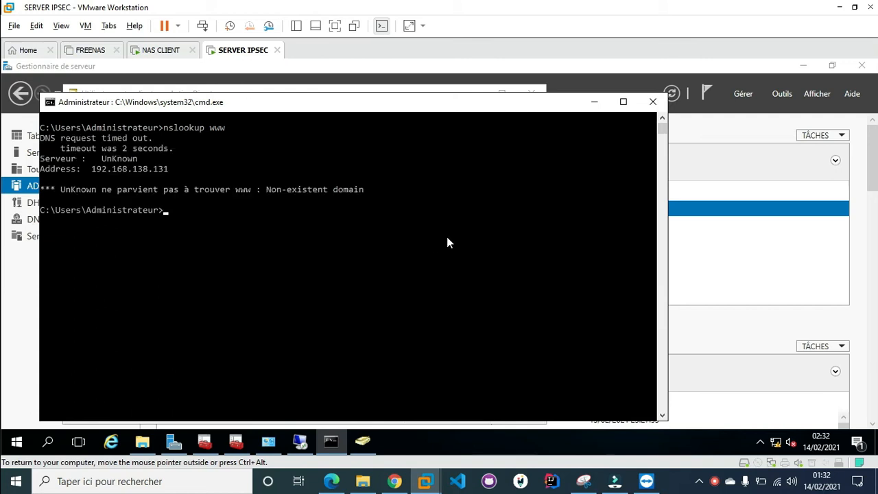
pyautogui.press('Return')
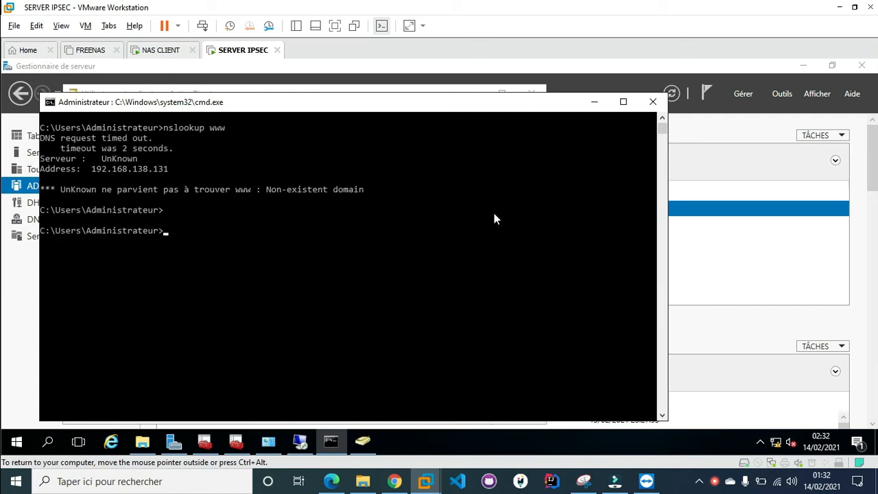
pyautogui.hotkey('ctrl', 'l')
pyautogui.click(713, 481)
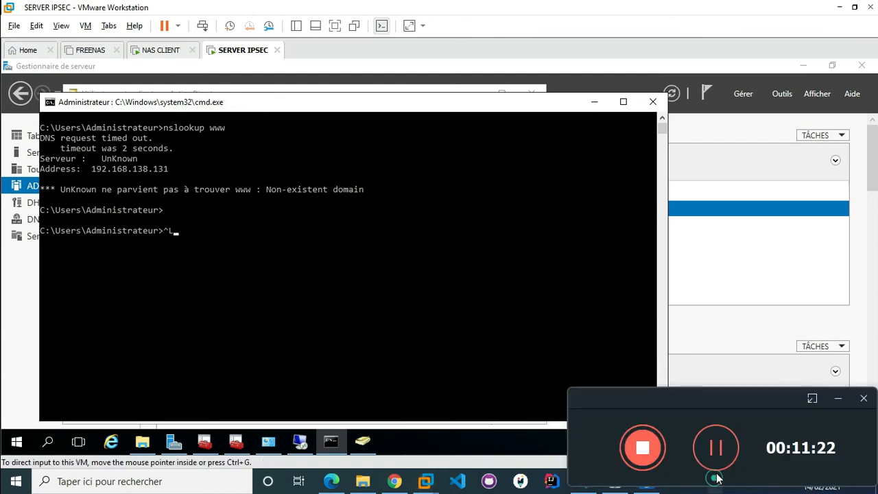
pyautogui.click(715, 444)
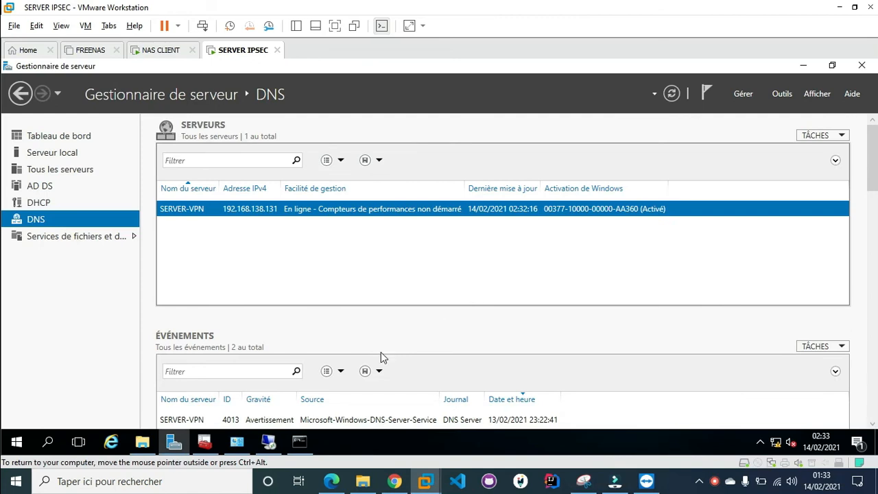
pyautogui.click(305, 439)
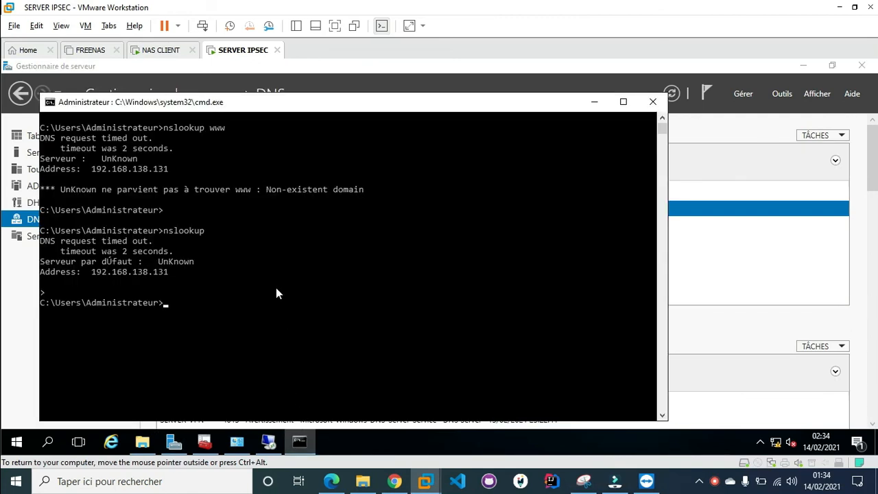
# Open DNS Manager from Server Manager and show the bot.net forward zone records
pyautogui.click(668, 342)
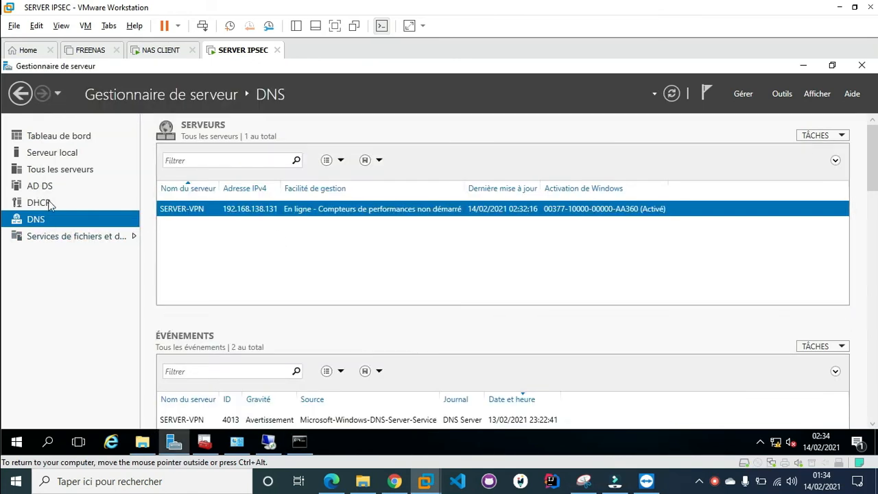
pyautogui.rightClick(254, 210)
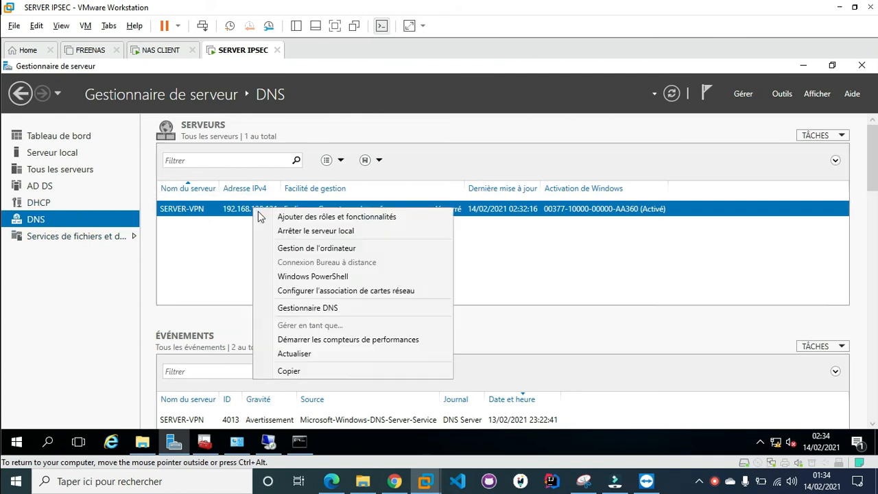
pyautogui.click(328, 306)
pyautogui.moveTo(265, 100); pyautogui.dragTo(415, 74)
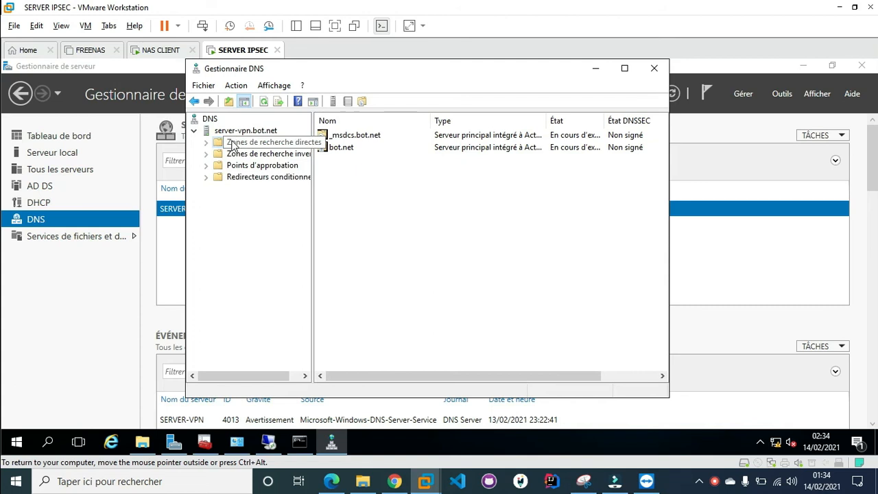
pyautogui.doubleClick(232, 144)
pyautogui.click(256, 165)
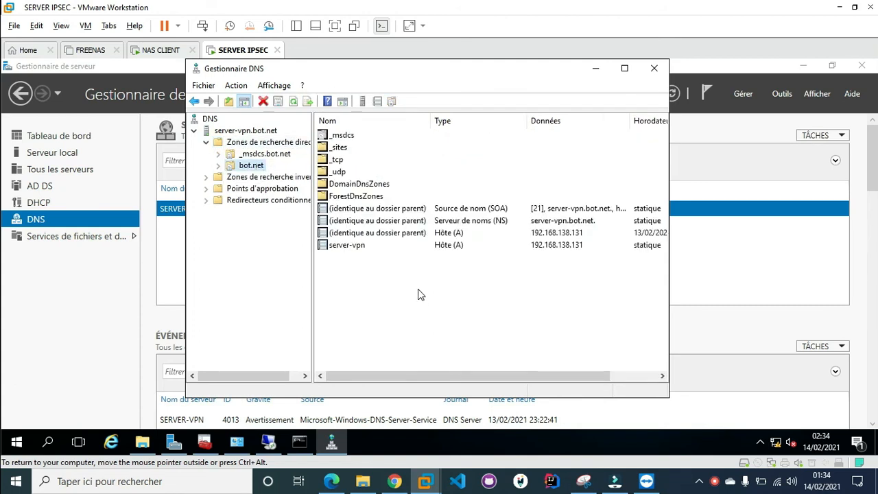
# Create a www CNAME alias in bot.net targeting server-vpn.bot.net
pyautogui.rightClick(419, 294)
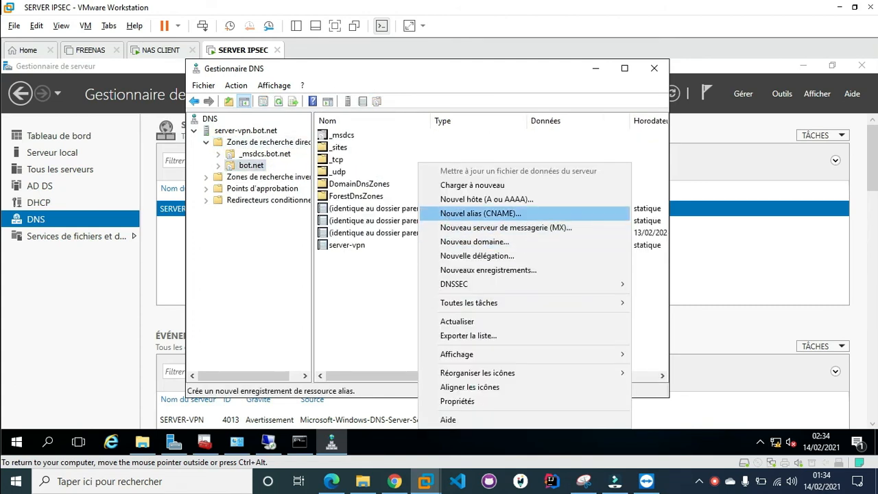
pyautogui.click(442, 215)
pyautogui.write('www')
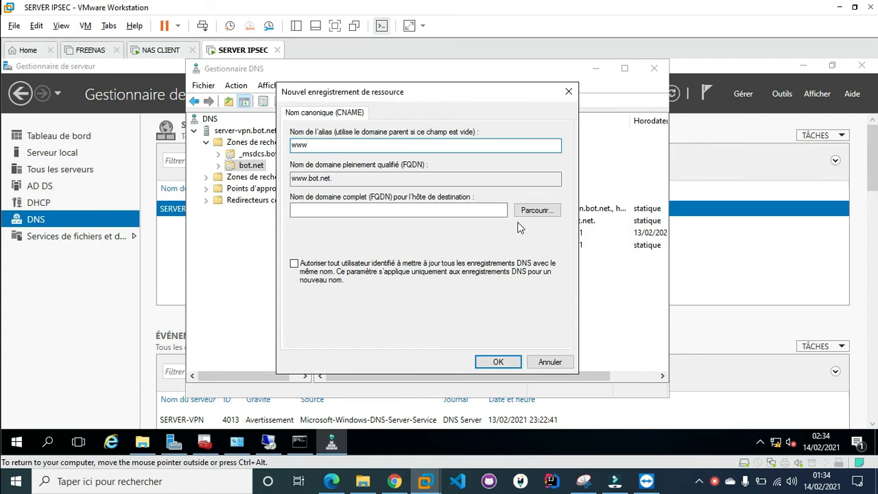
pyautogui.click(523, 216)
pyautogui.doubleClick(338, 196)
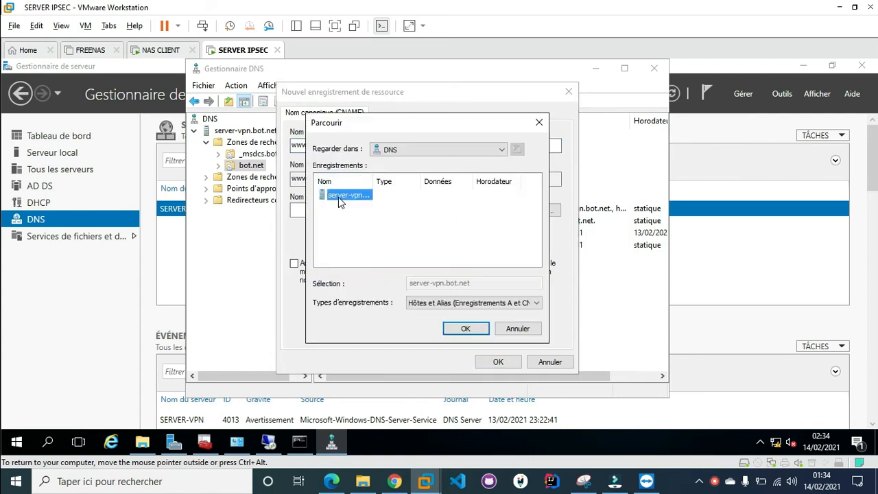
pyautogui.doubleClick(337, 196)
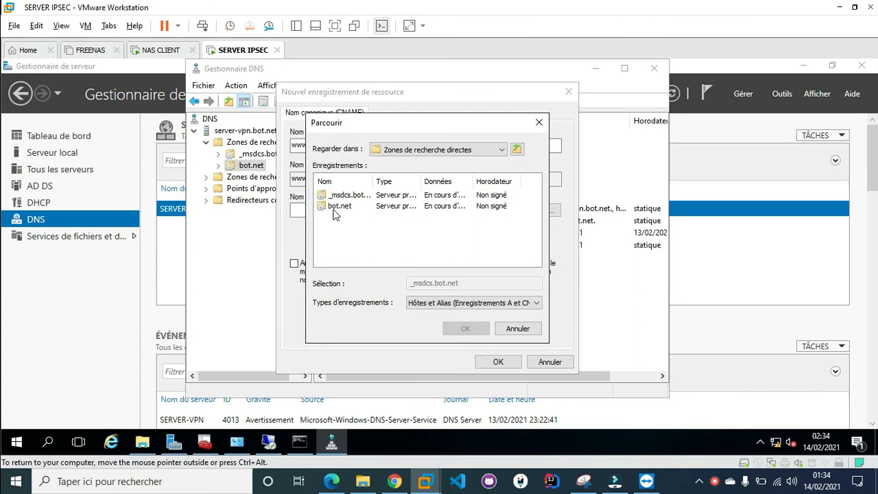
pyautogui.doubleClick(336, 206)
pyautogui.scroll(-1, 340, 233)
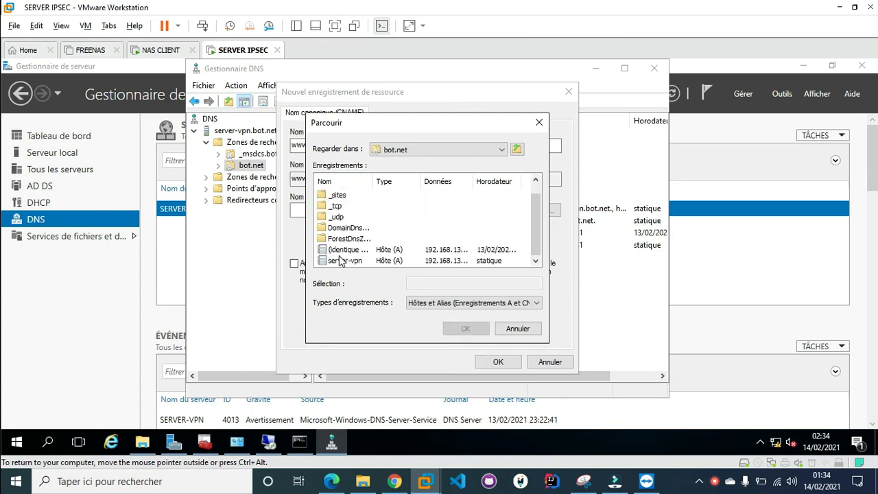
pyautogui.doubleClick(345, 265)
pyautogui.click(498, 361)
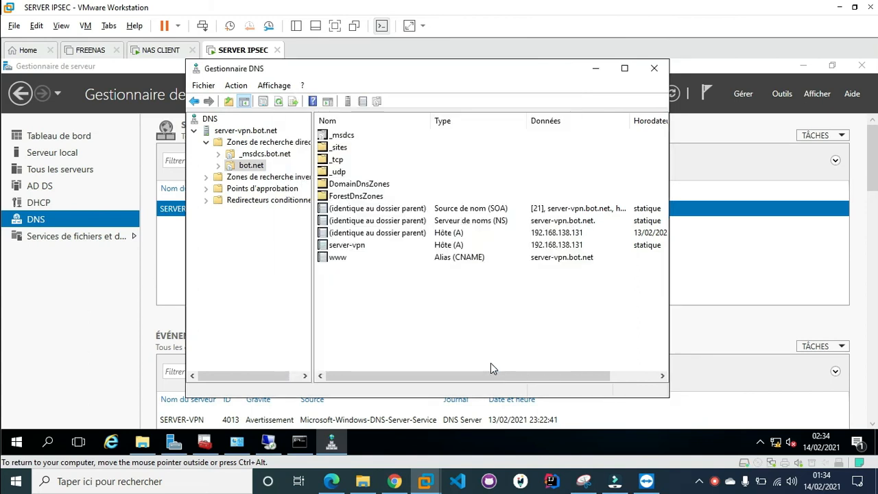
# Create the reverse lookup zone 138.168.192.in-addr.arpa with network ID 192.168.138
pyautogui.click(248, 177)
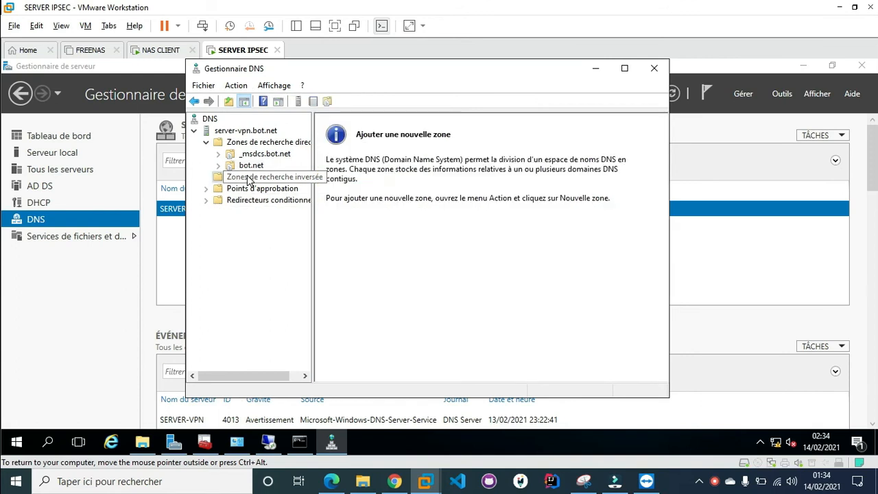
pyautogui.rightClick(247, 177)
pyautogui.click(266, 188)
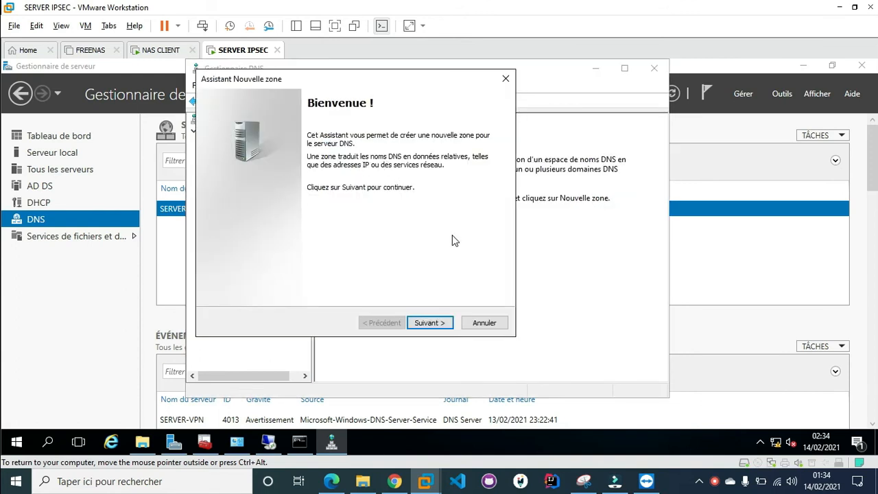
pyautogui.press('Return')
pyautogui.press('Return')
pyautogui.press('Return')
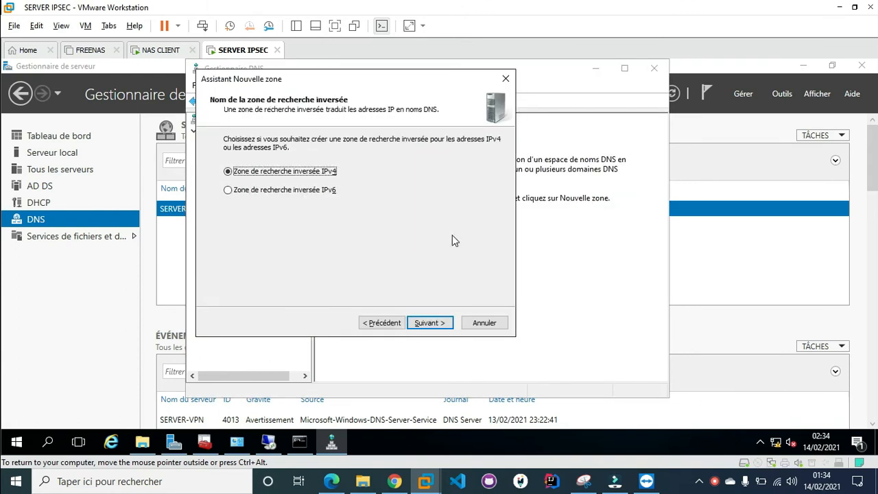
pyautogui.press('Return')
pyautogui.press('Tab')
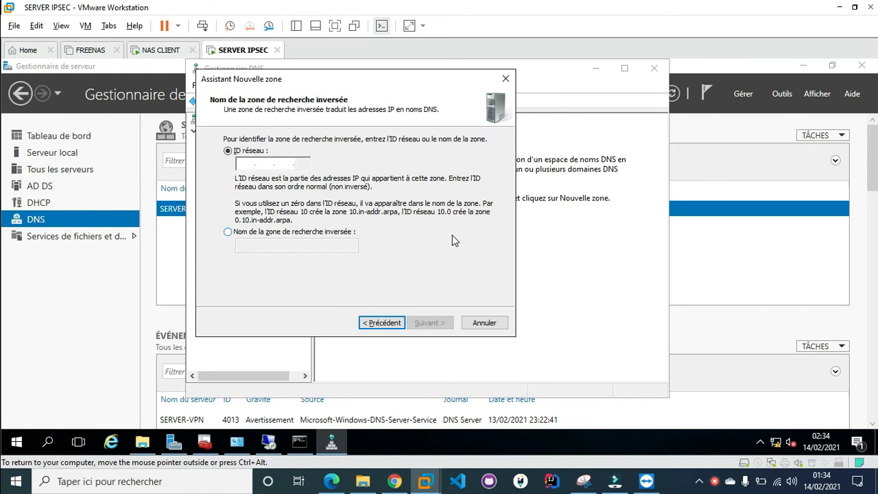
pyautogui.write('192 .16')
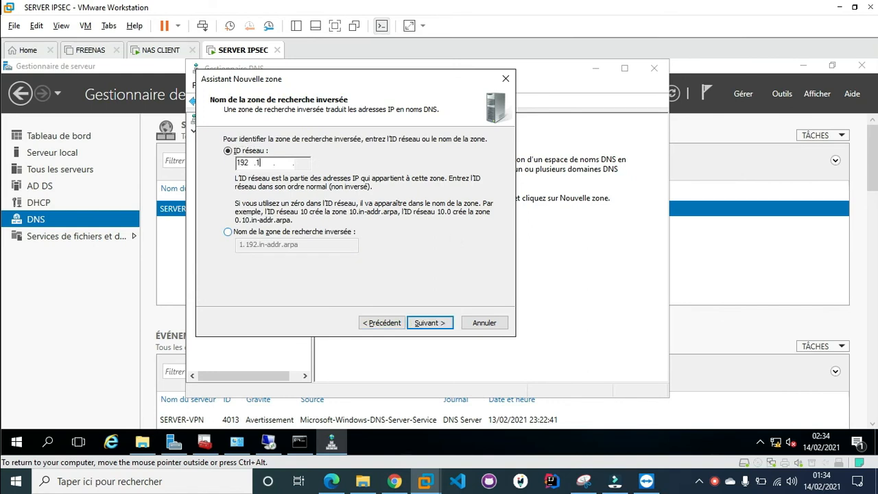
pyautogui.write('8 .1')
pyautogui.click(299, 444)
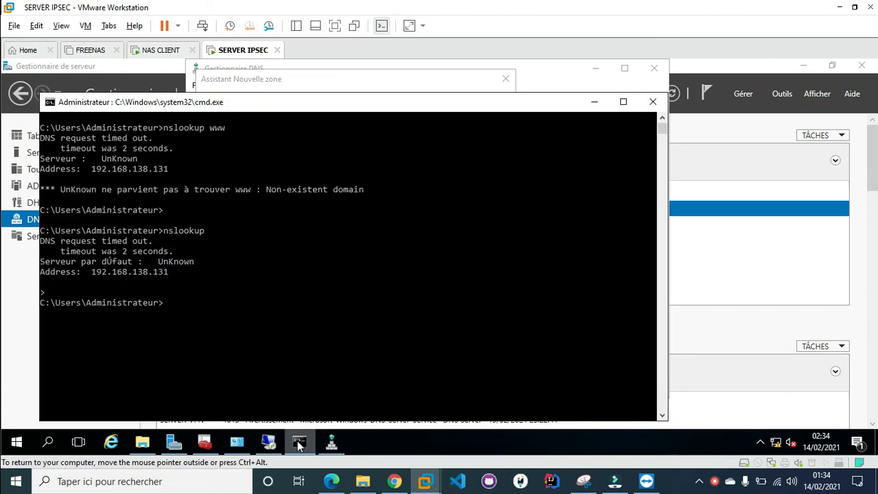
pyautogui.click(299, 444)
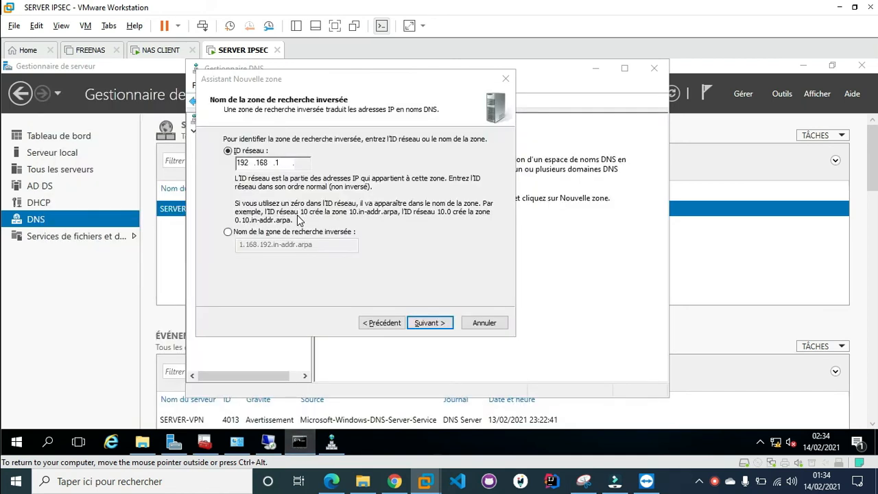
pyautogui.click(279, 162)
pyautogui.write('38')
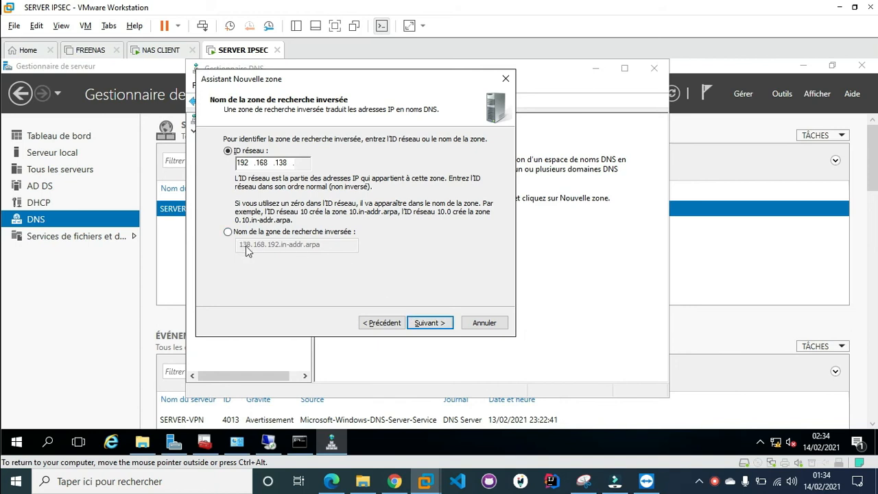
pyautogui.click(433, 326)
pyautogui.click(433, 325)
pyautogui.click(430, 323)
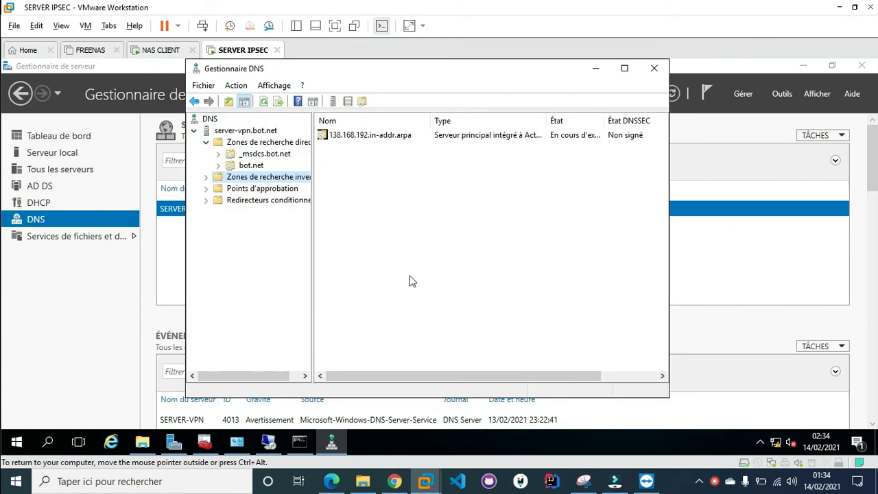
# Add a PTR record for 192.168.138.131 in the new reverse zone
pyautogui.doubleClick(284, 178)
pyautogui.click(278, 190)
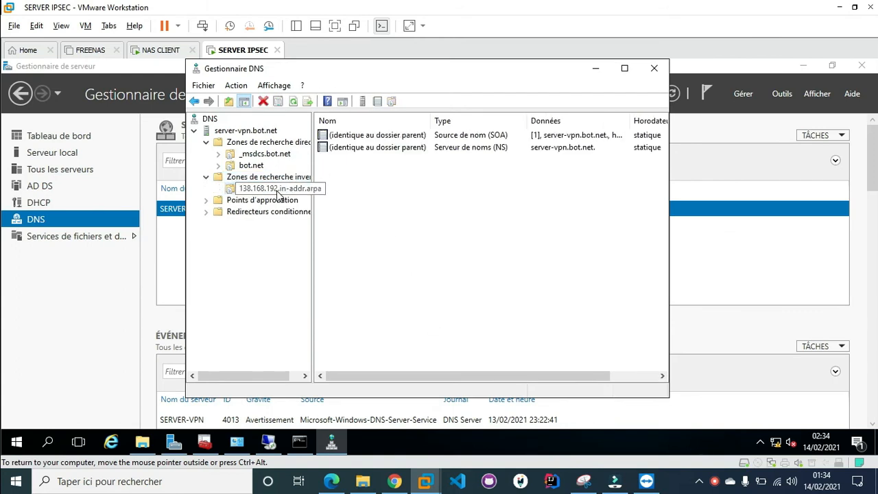
pyautogui.rightClick(396, 233)
pyautogui.click(428, 227)
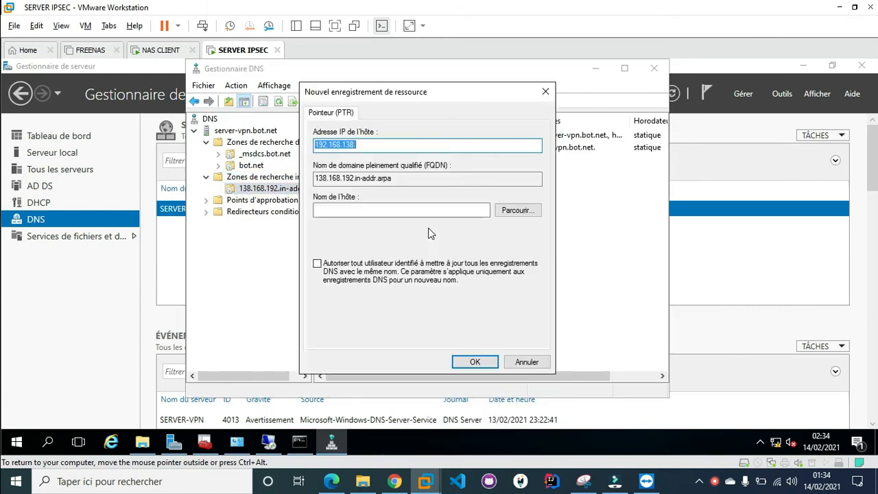
pyautogui.click(412, 145)
pyautogui.write('131')
pyautogui.click(484, 358)
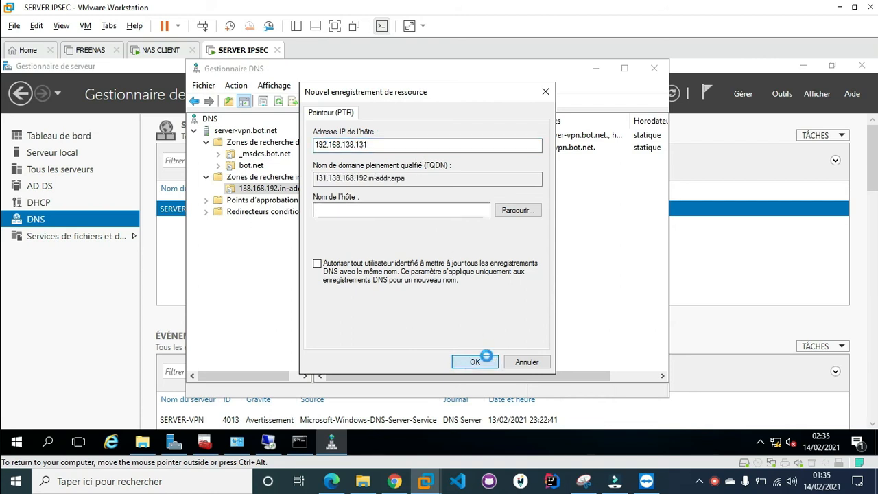
# Rerun nslookup www in cmd, now resolving to server-vpn.bot.net
pyautogui.click(299, 442)
pyautogui.press('Up')
pyautogui.write('www')
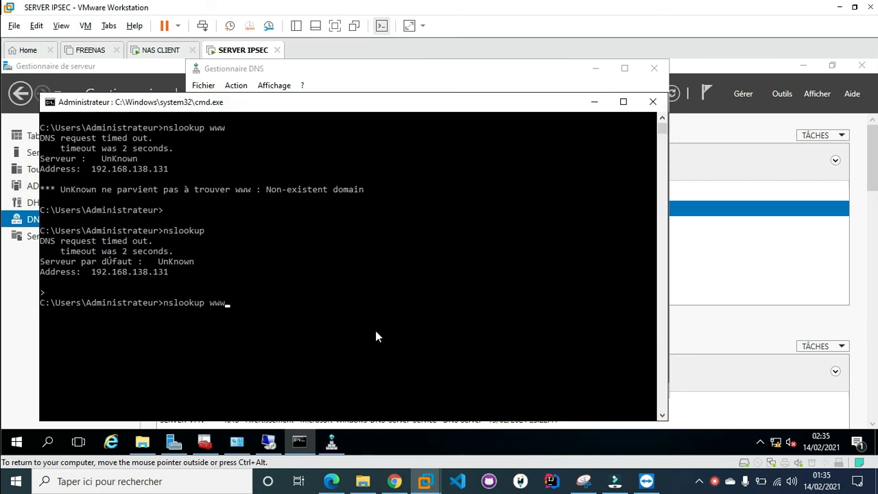
pyautogui.press('Return')
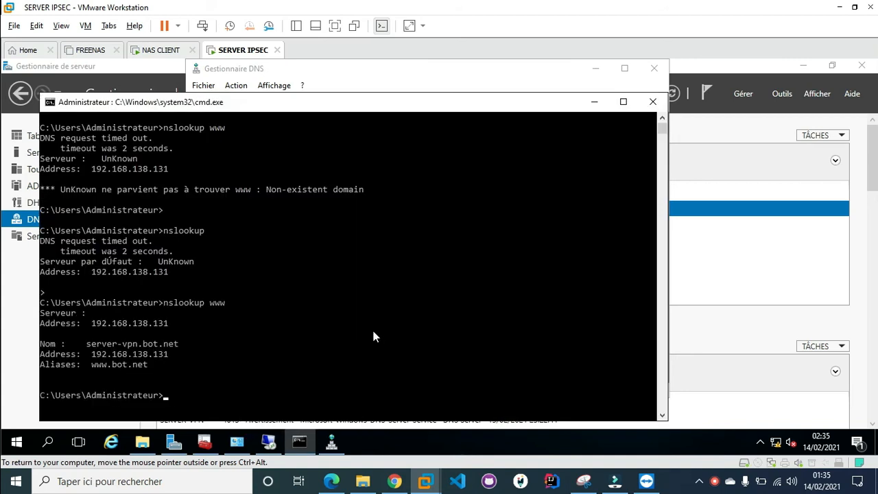
# On the NAS CLIENT, run ipconfig in cmd to show its current addresses
pyautogui.click(162, 53)
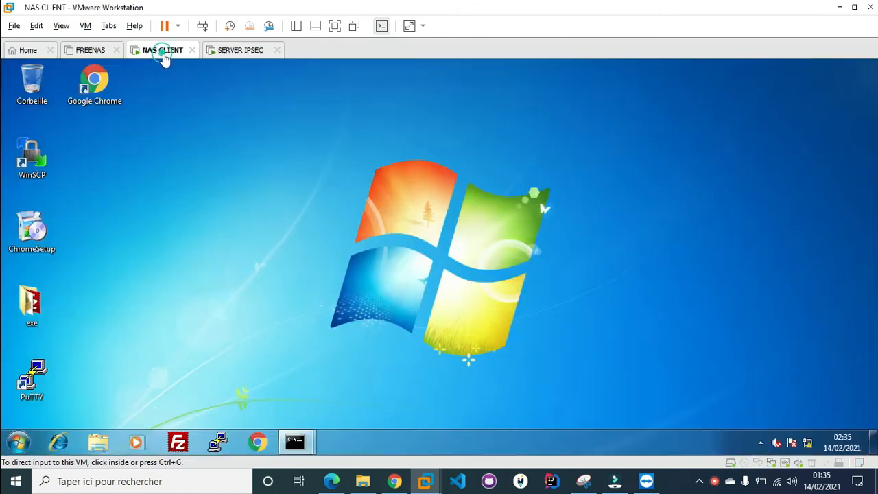
pyautogui.moveTo(296, 443)
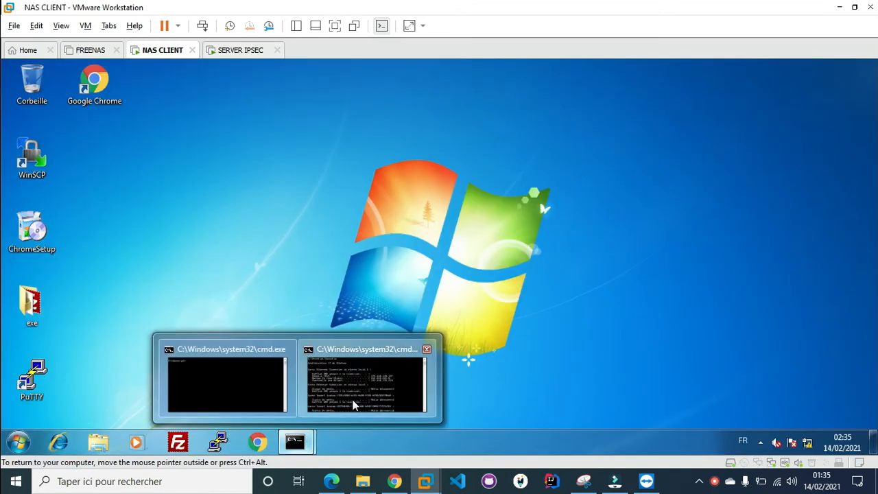
pyautogui.click(355, 405)
pyautogui.write('cls')
pyautogui.press('Return')
pyautogui.write('ipconfig')
pyautogui.press('Up')
pyautogui.press('Up')
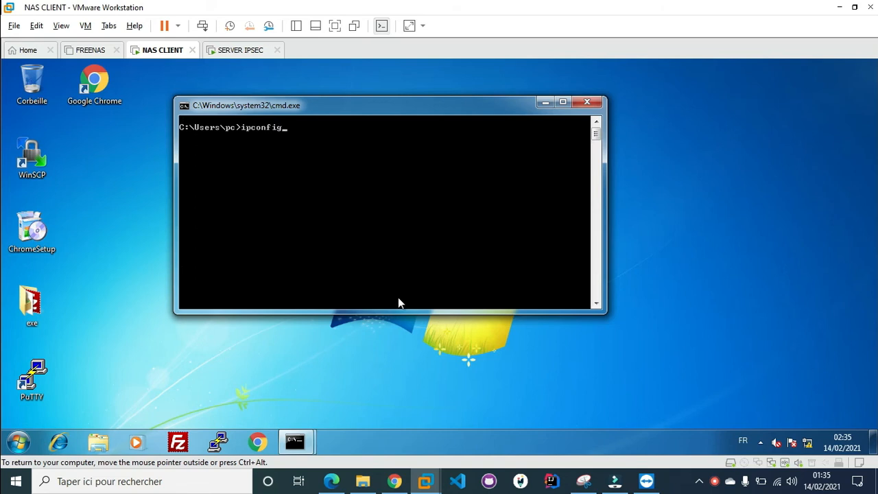
pyautogui.press('Return')
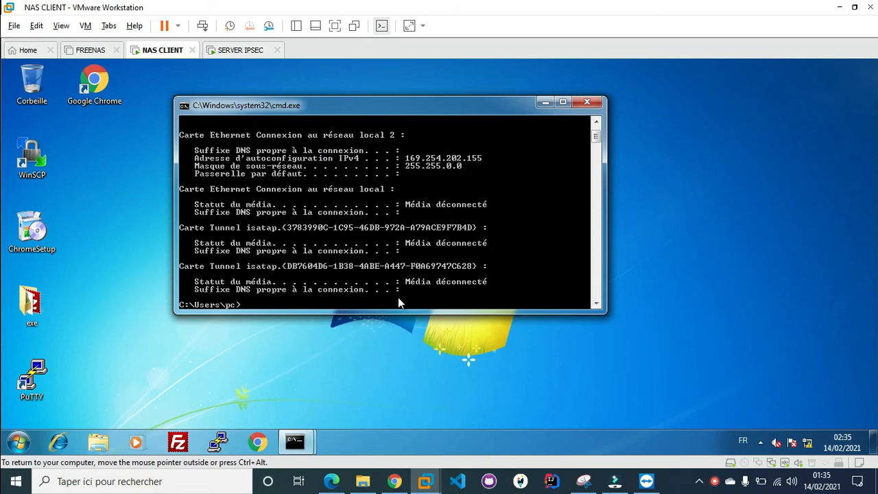
pyautogui.write('cls')
pyautogui.press('Return')
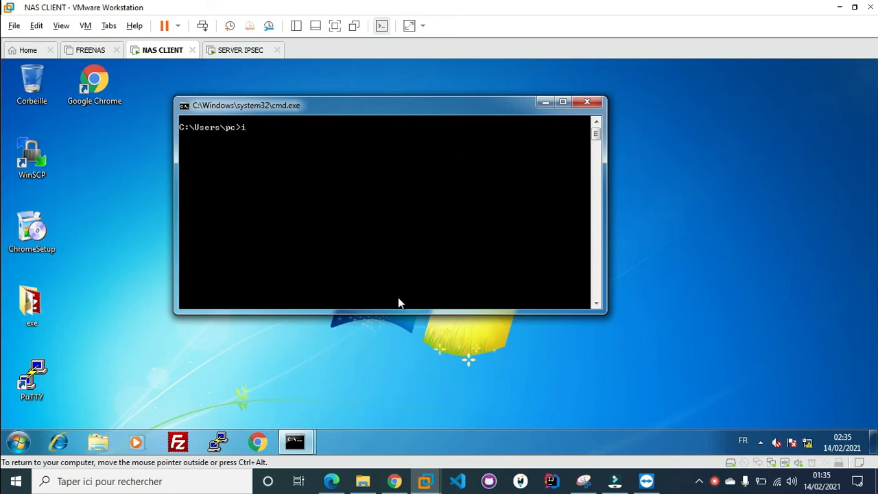
# Run ipconfig /release, leaving 169.254.202.155, then start ipconfig /renew
pyautogui.write('ipconfig /rleelease')
pyautogui.press('Return')
pyautogui.press('Up')
pyautogui.press('BackSpace')
pyautogui.press('BackSpace')
pyautogui.press('BackSpace')
pyautogui.press('BackSpace')
pyautogui.press('BackSpace')
pyautogui.write('new')
pyautogui.press('Return')
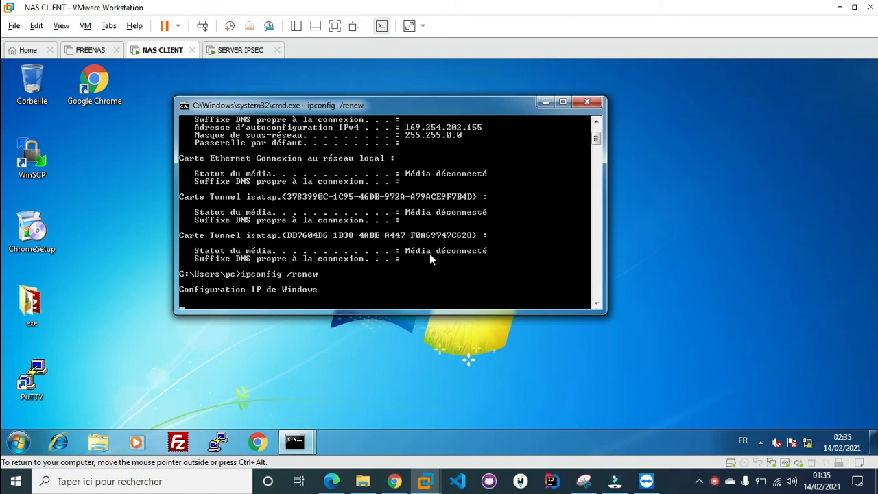
# While the renewal runs, check the server VM and the client's network adapter options
pyautogui.scroll(2, 429, 253)
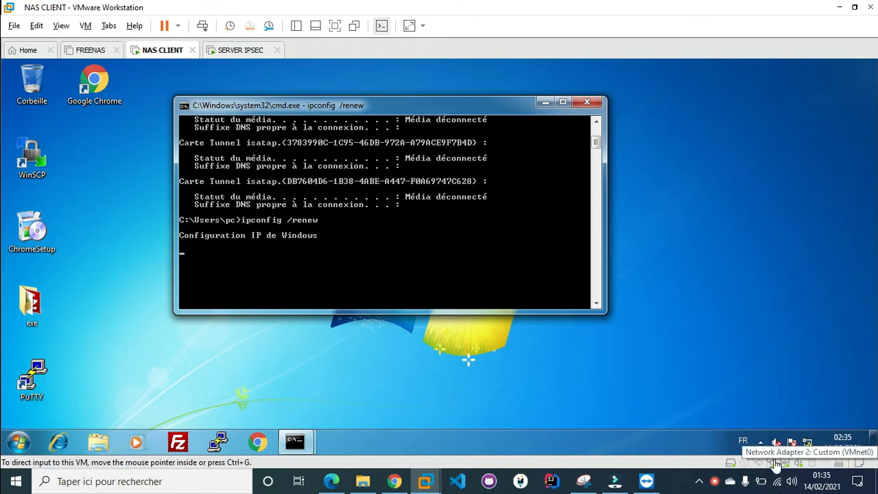
pyautogui.click(230, 51)
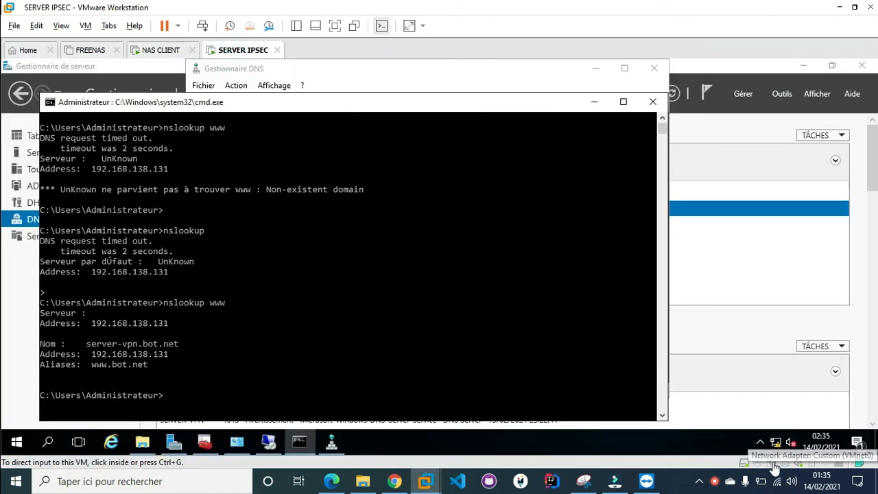
pyautogui.click(171, 52)
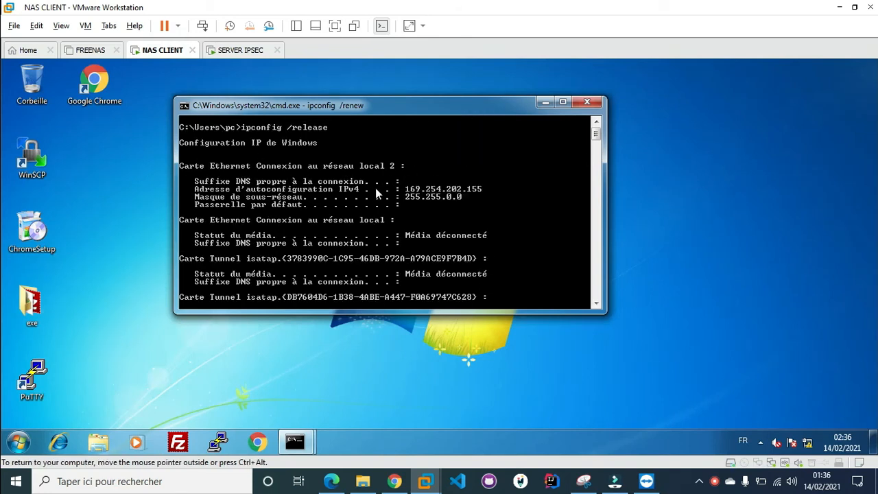
pyautogui.scroll(-7, 375, 188)
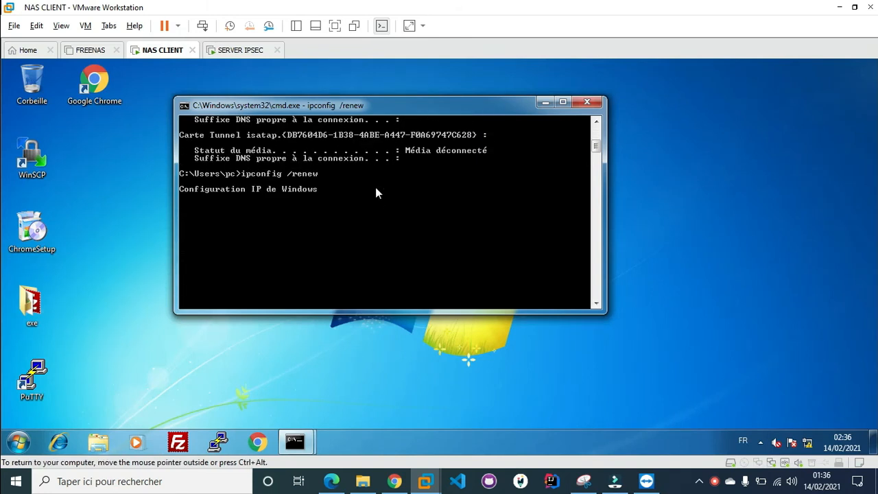
pyautogui.click(772, 465)
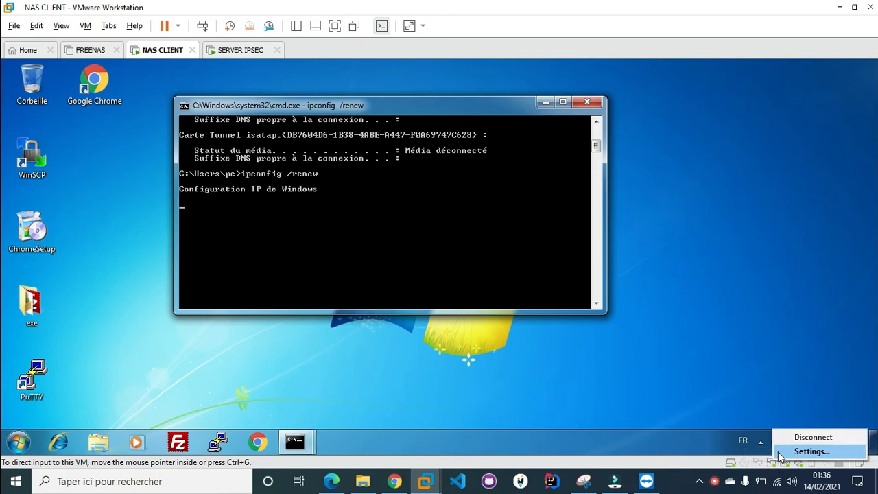
pyautogui.click(701, 437)
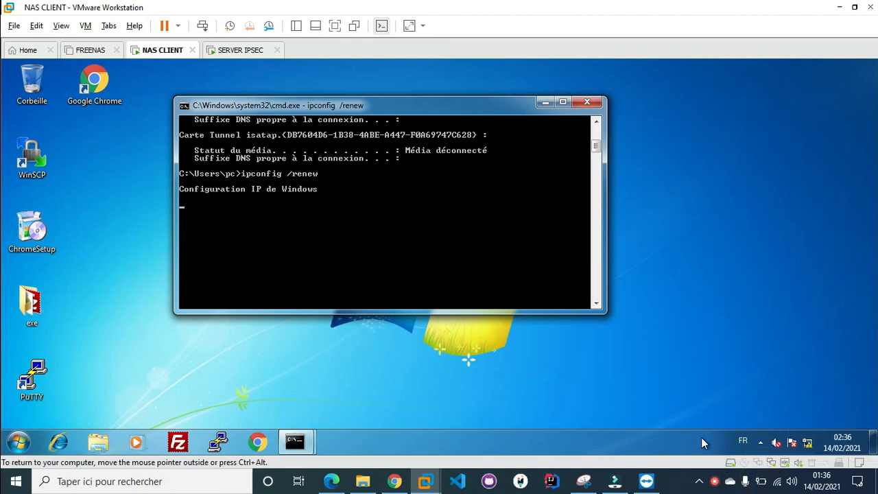
pyautogui.click(716, 484)
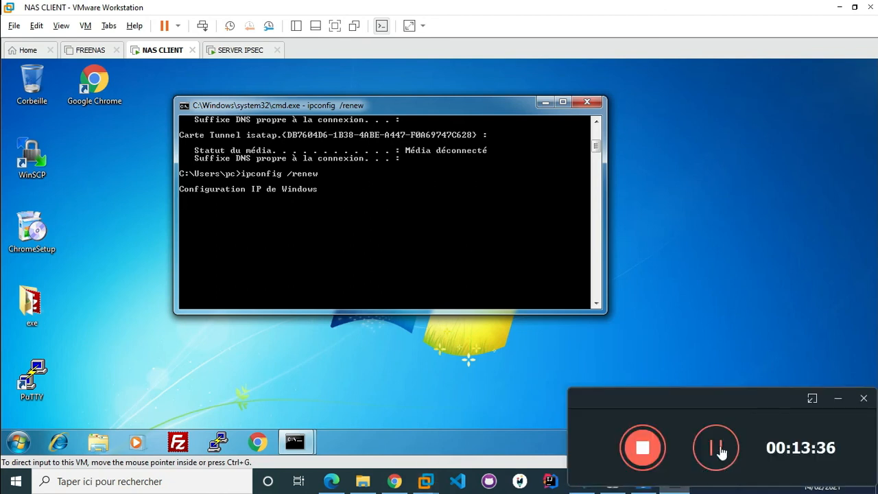
pyautogui.click(717, 448)
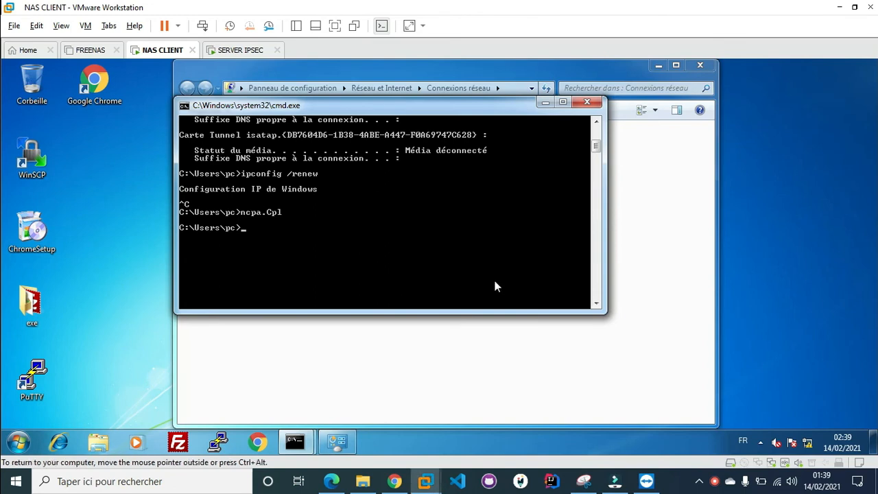
# Release and renew the client's lease, obtaining 192.168.138.129 with gateway 192.168.138.254 on bot.net
pyautogui.write('cls')
pyautogui.press('Return')
pyautogui.write('ncpa.Cpl')
pyautogui.press('Up')
pyautogui.press('Up')
pyautogui.press('Return')
pyautogui.press('Up')
pyautogui.press('Up')
pyautogui.press('Up')
pyautogui.press('Up')
pyautogui.press('Up')
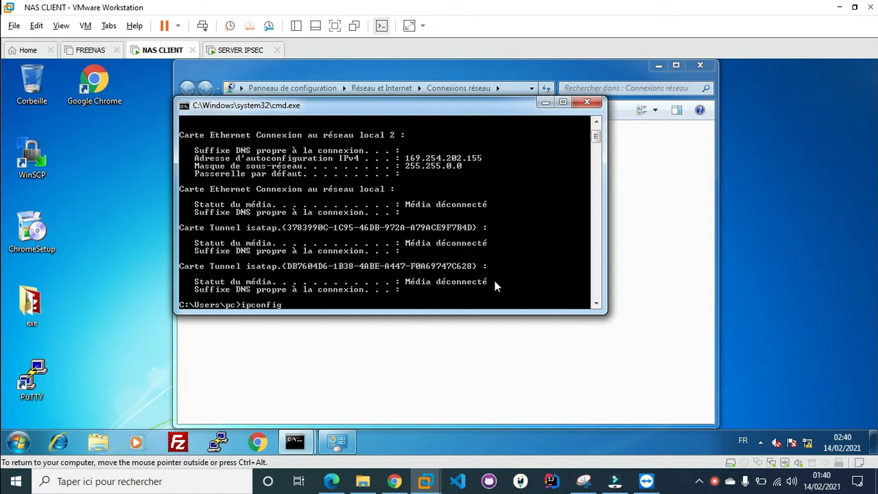
pyautogui.press('Up')
pyautogui.press('Up')
pyautogui.press('Up')
pyautogui.press('Up')
pyautogui.press('Return')
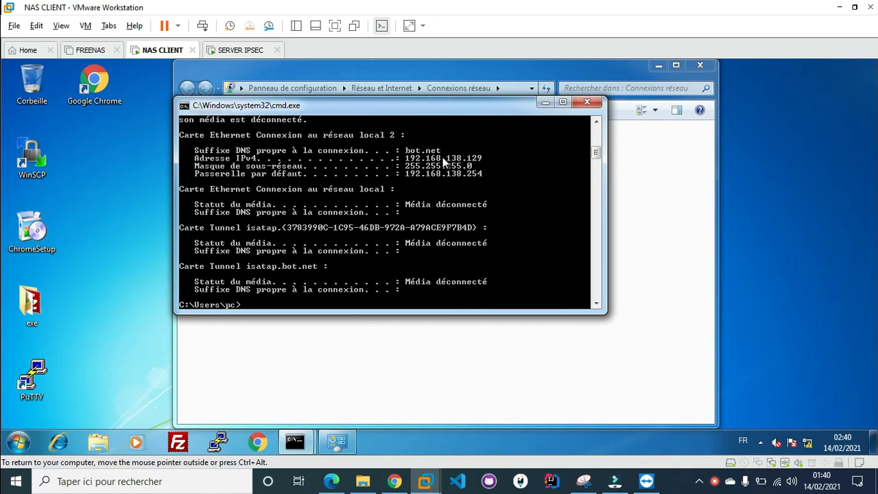
pyautogui.click(229, 54)
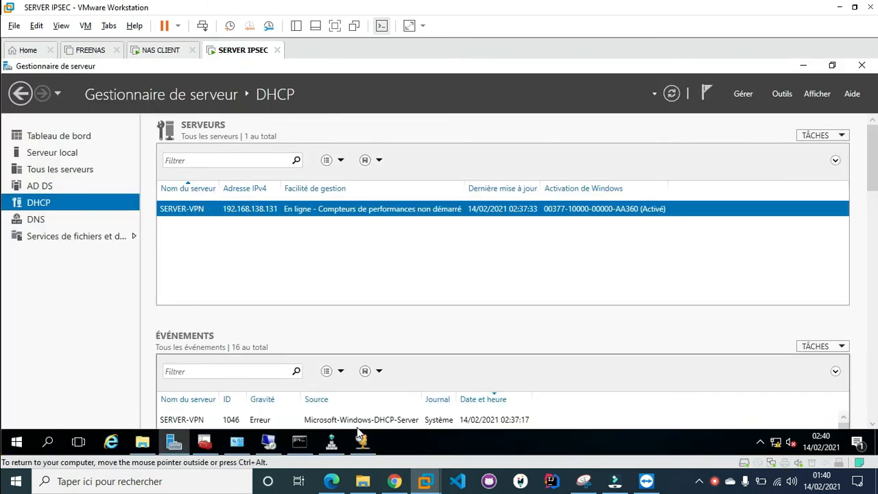
# Open the server's DHCP console and browse its server options, policies and filters
pyautogui.click(361, 441)
pyautogui.click(128, 209)
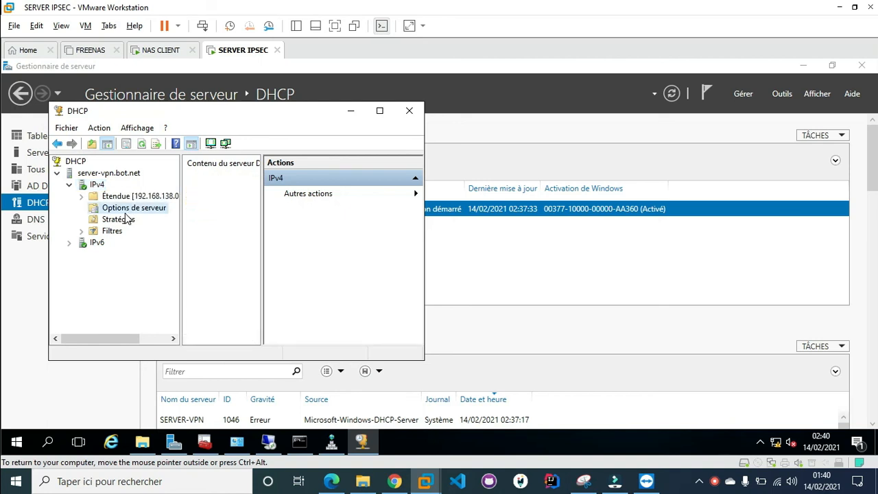
pyautogui.click(125, 220)
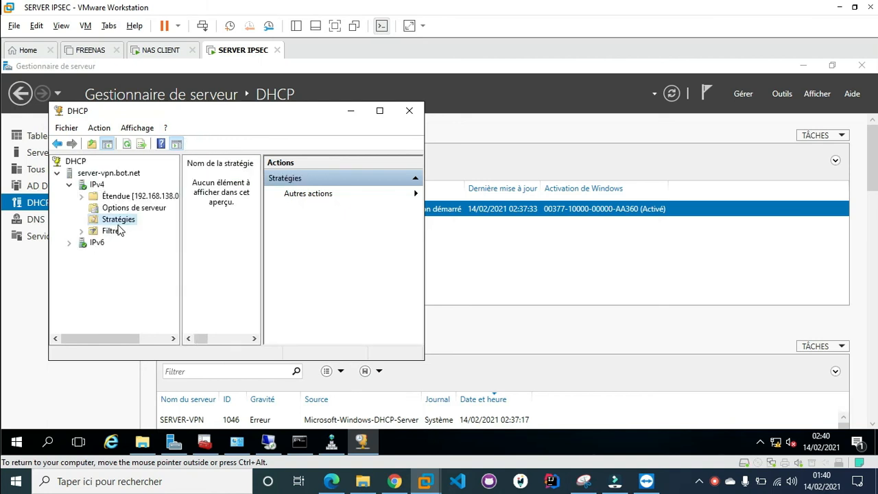
pyautogui.doubleClick(112, 233)
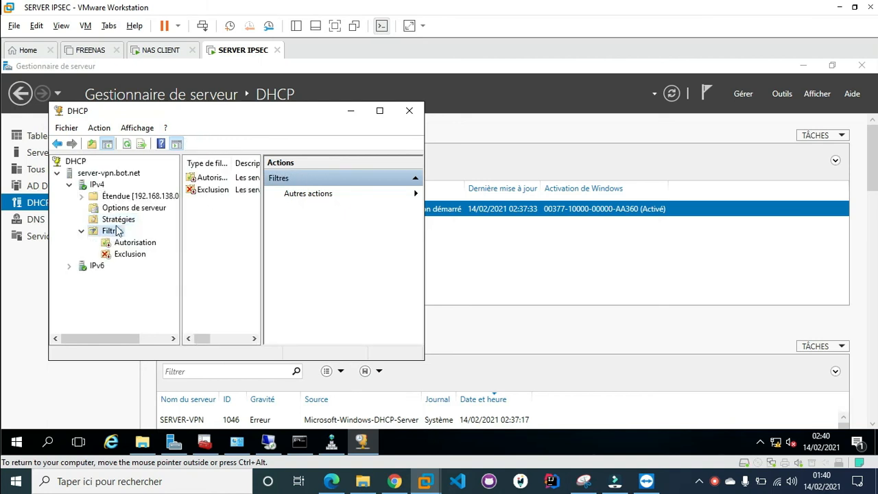
pyautogui.moveTo(425, 148); pyautogui.dragTo(653, 149)
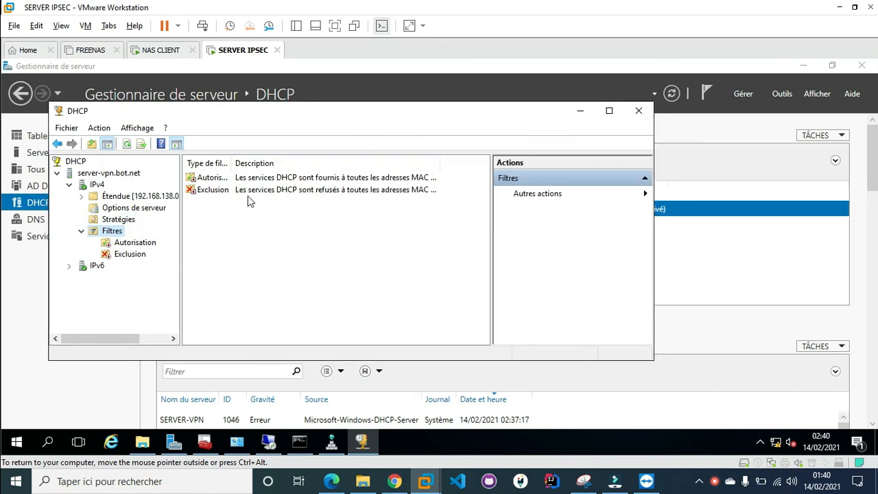
# In the 192.168.138.0 scope's leases, confirm pc-PC.bot.net holds 192.168.138.129, then return to the client
pyautogui.click(82, 196)
pyautogui.click(155, 209)
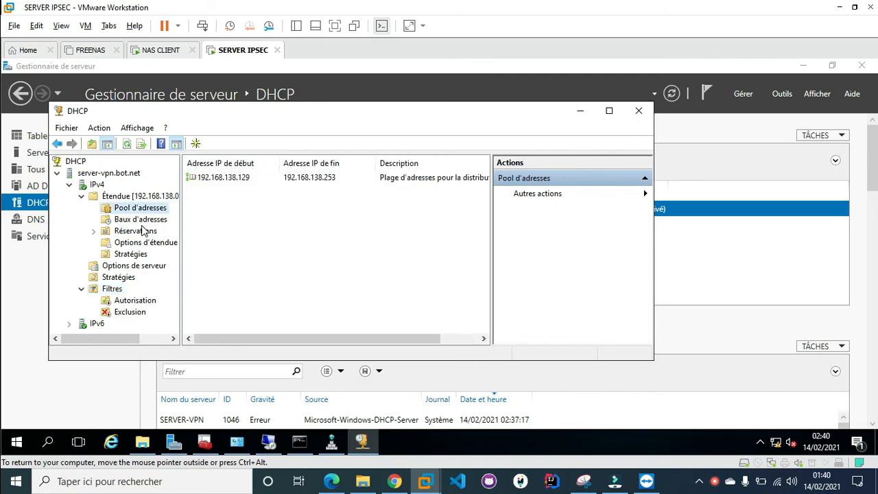
pyautogui.click(143, 231)
pyautogui.click(142, 220)
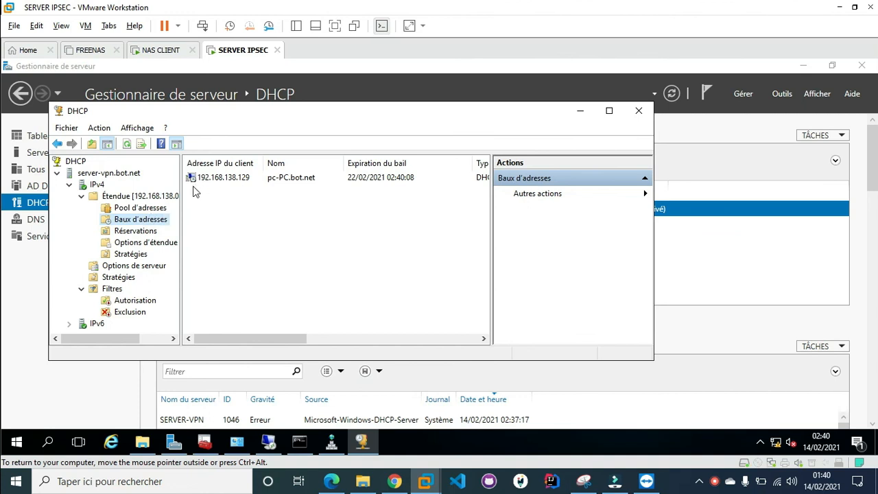
pyautogui.moveTo(180, 185); pyautogui.dragTo(205, 185)
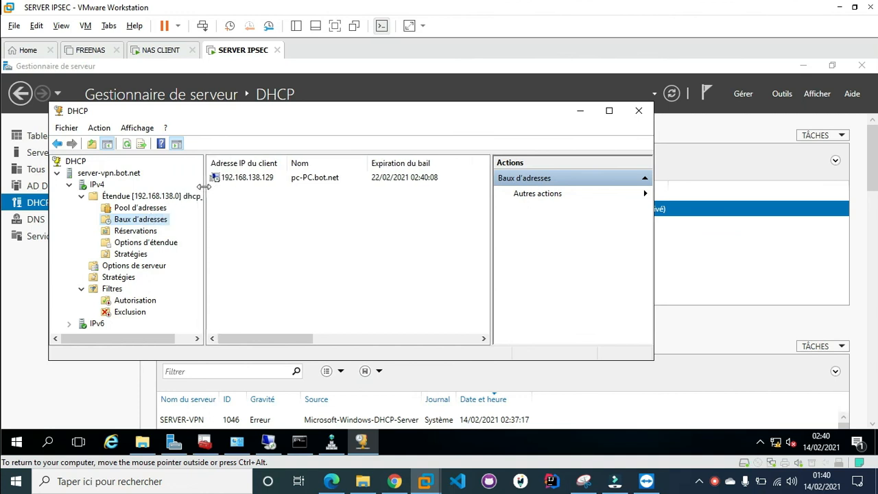
pyautogui.click(258, 182)
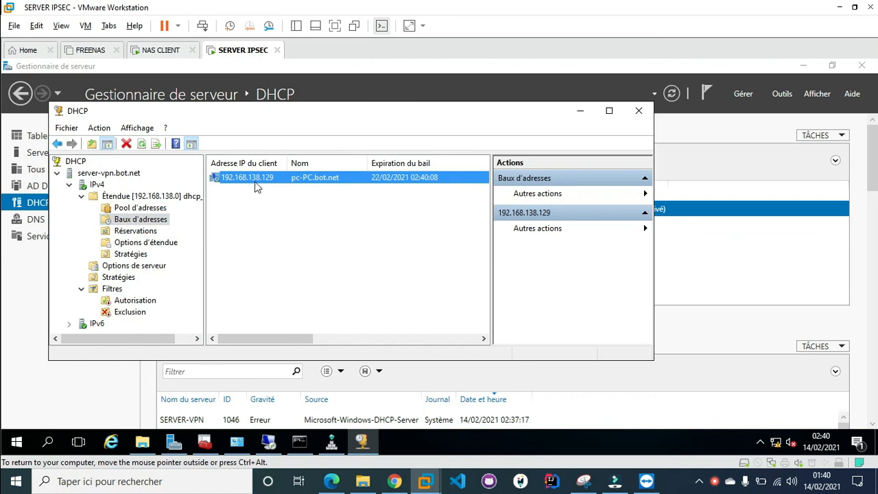
pyautogui.click(168, 53)
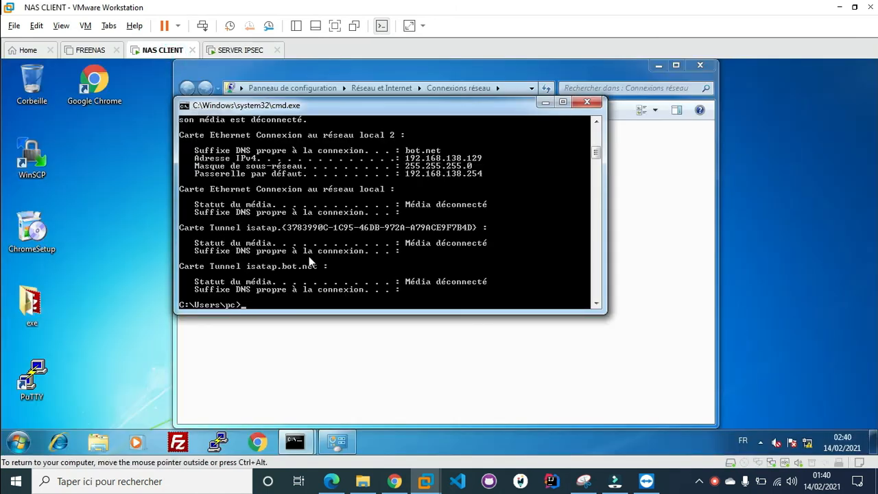
# Via sysdm.cpl, allow Remote Desktop connections from computers running any version and confirm with OK
pyautogui.press('super+r')
pyautogui.write('sys')
pyautogui.press('Down')
pyautogui.press('Return')
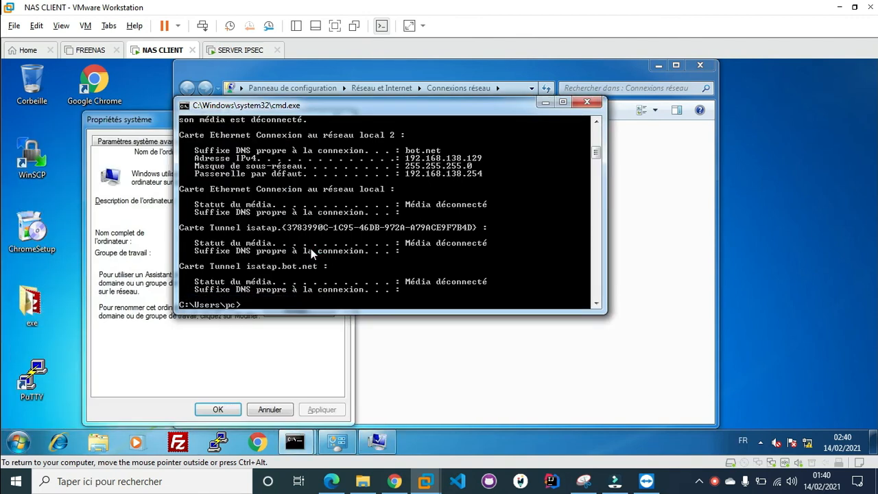
pyautogui.click(113, 303)
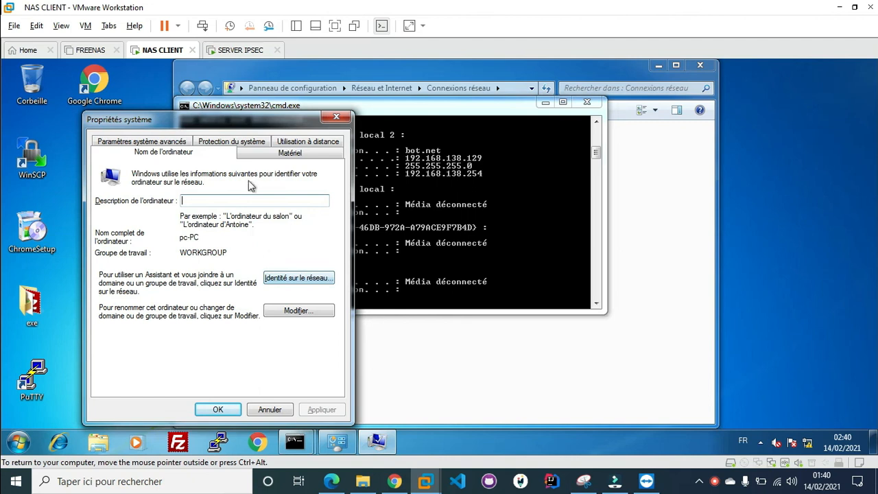
pyautogui.click(288, 146)
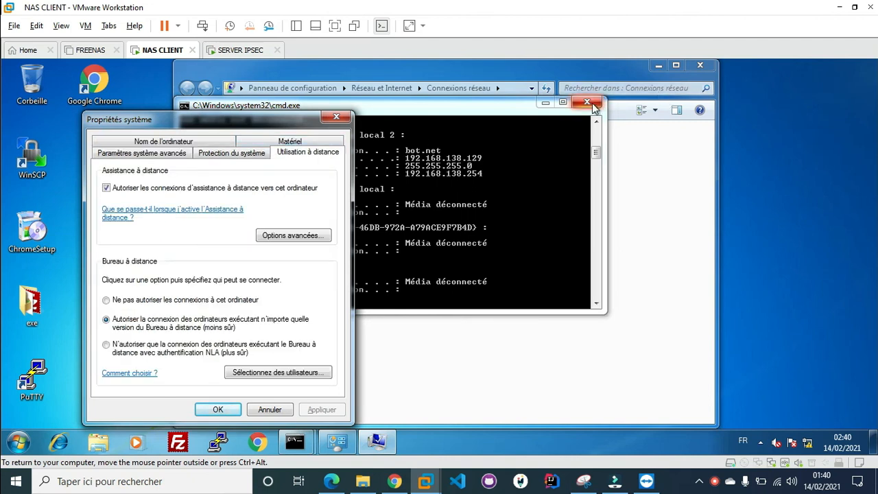
pyautogui.click(586, 101)
pyautogui.click(661, 66)
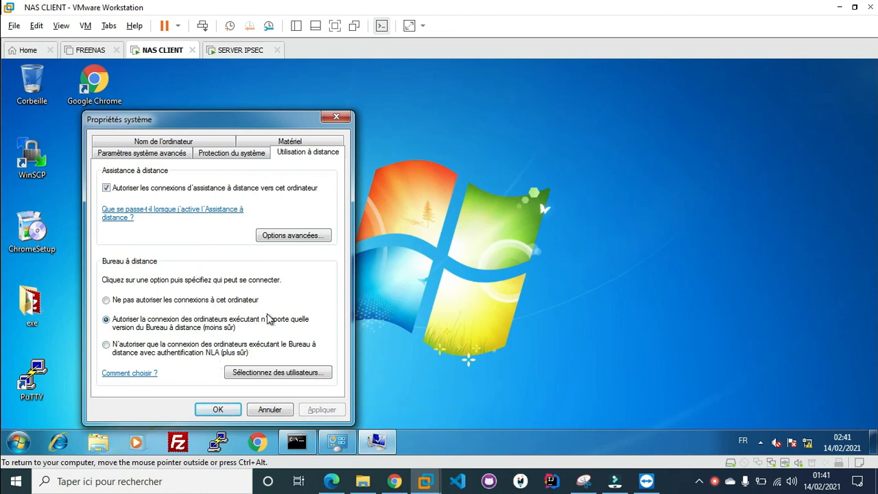
pyautogui.click(218, 409)
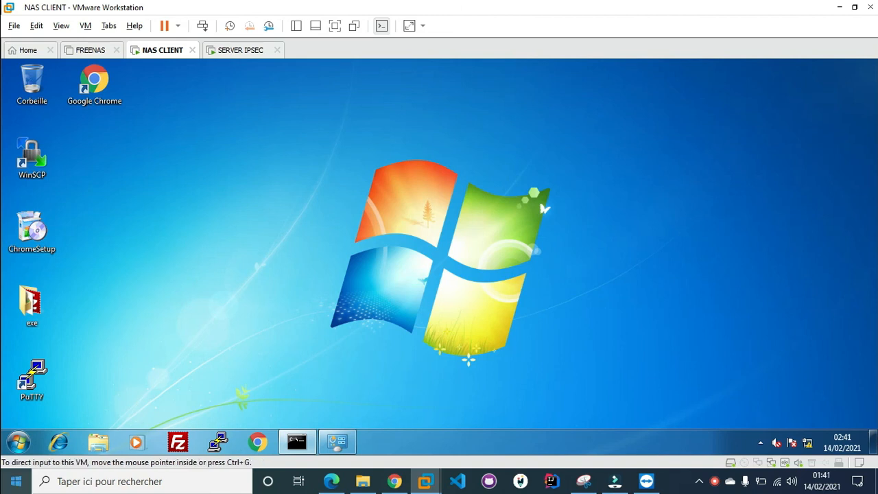
pyautogui.click(15, 481)
# On the NAS CLIENT, launch Remote Desktop Connection and enter the server address 192.168.138.131
pyautogui.click(15, 481)
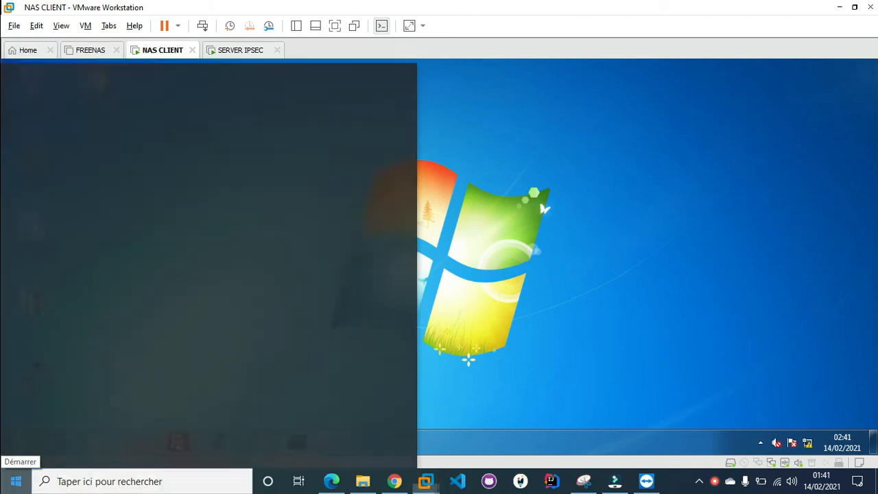
pyautogui.click(17, 443)
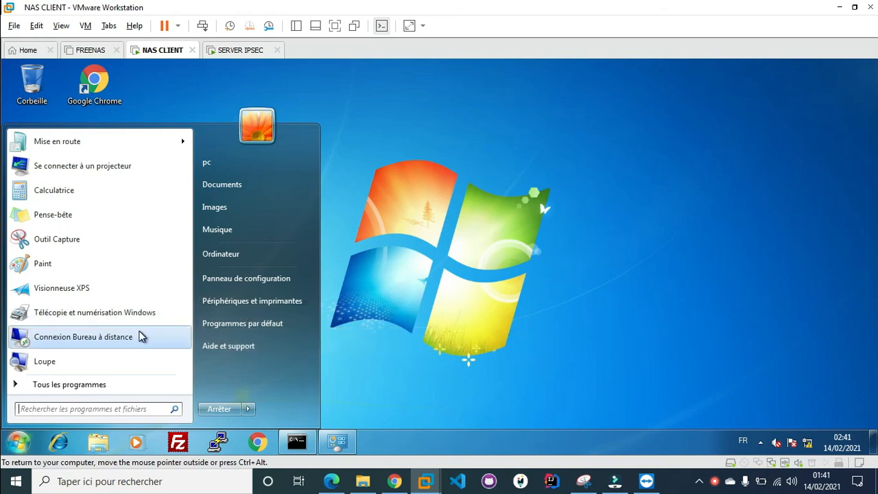
pyautogui.click(141, 336)
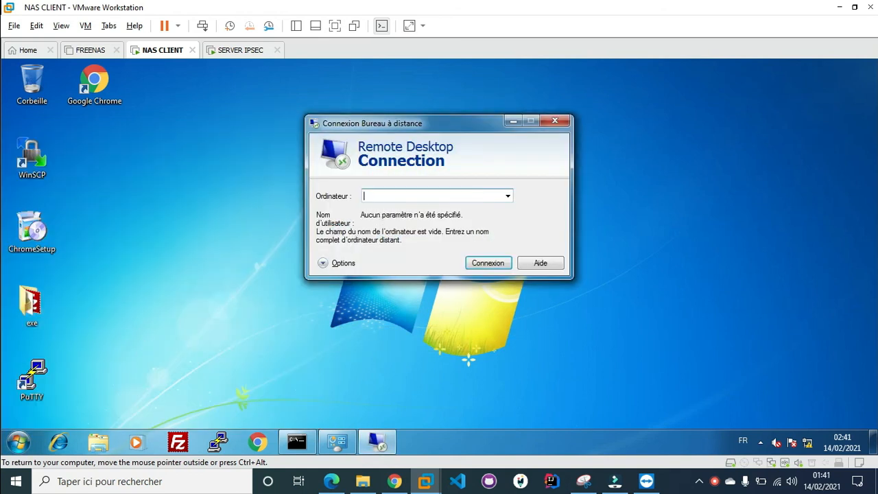
pyautogui.write('192.168.13')
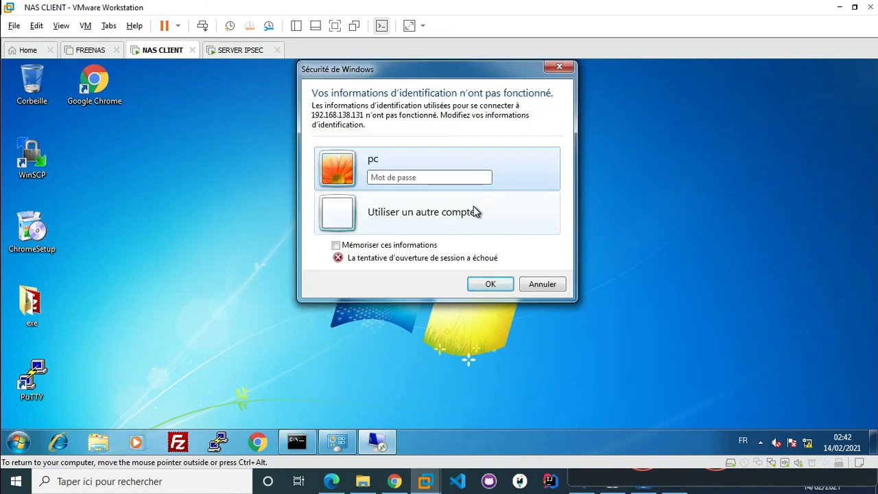
# Sign in as Administrateur with the account password, accept the certificate warning, then view the server's DHCP leases
pyautogui.click(473, 209)
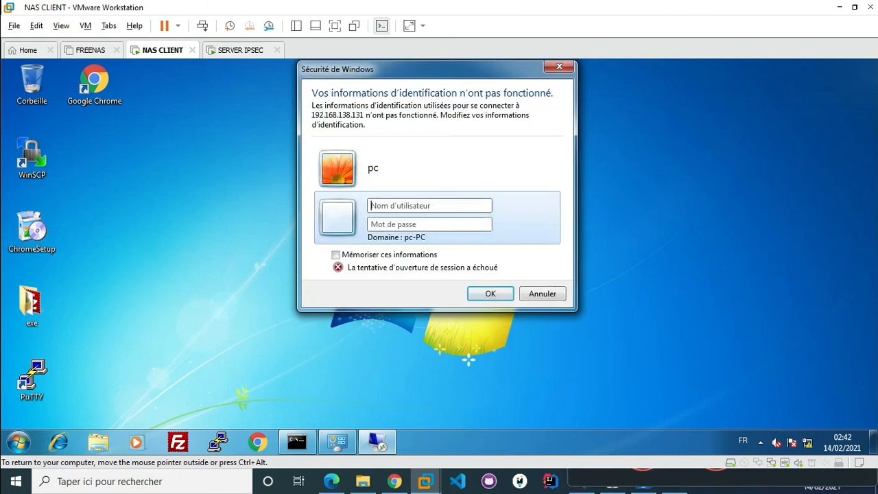
pyautogui.press('capslock')
pyautogui.write('A')
pyautogui.press('capslock')
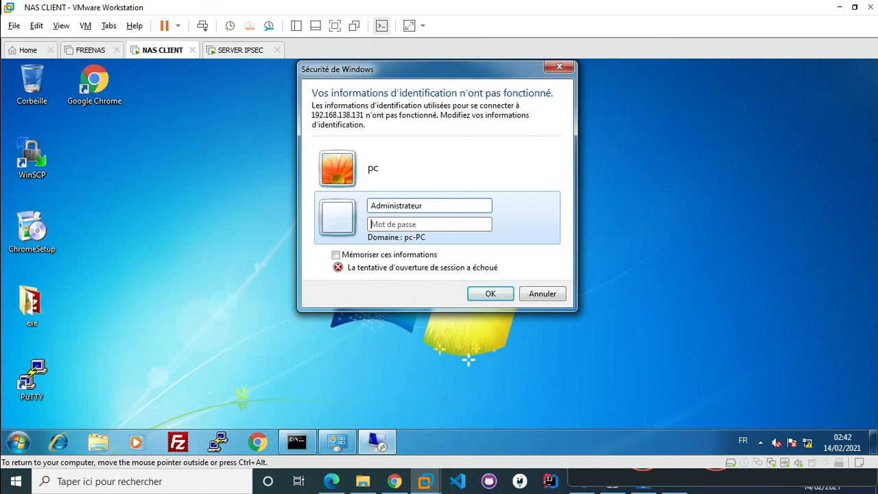
pyautogui.write('•')
pyautogui.press('Return')
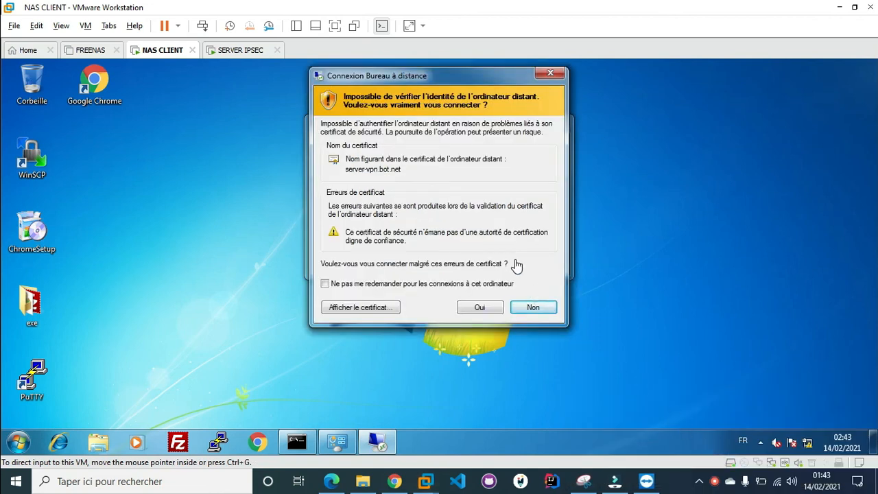
pyautogui.click(479, 308)
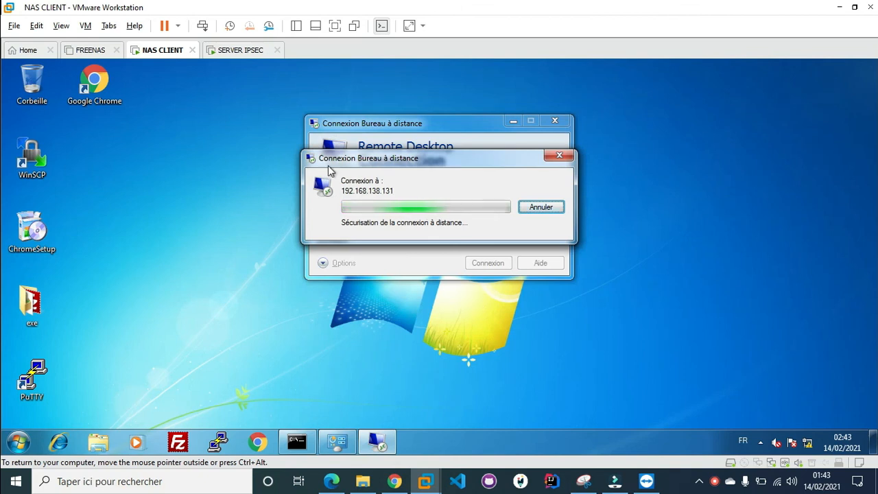
pyautogui.click(223, 49)
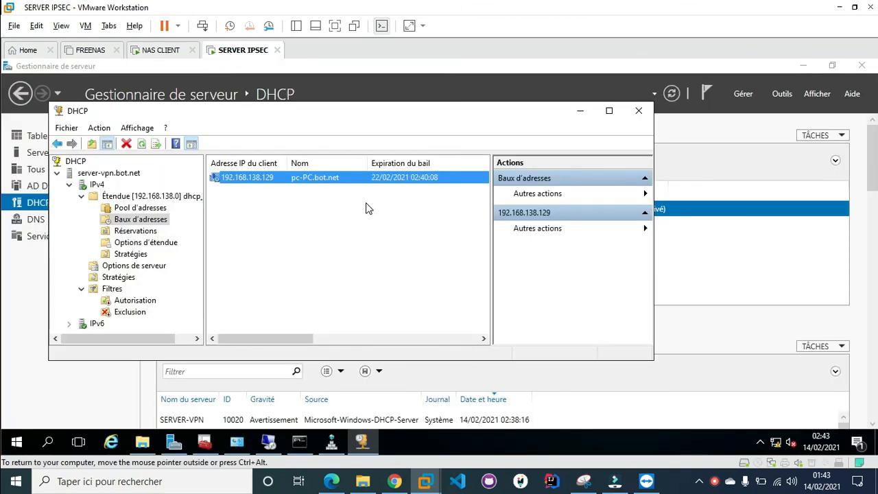
# Close the server's DHCP console and minimize Server Manager, checking the client's connection progress
pyautogui.click(638, 111)
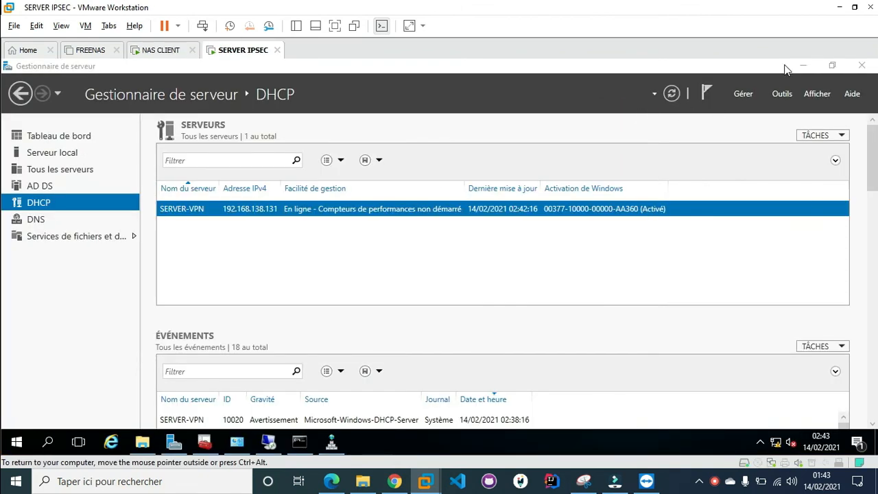
pyautogui.click(802, 66)
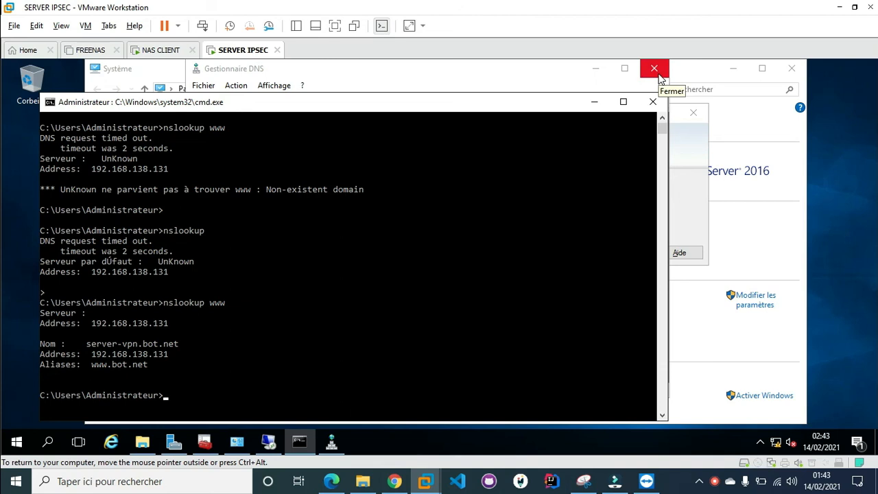
pyautogui.click(160, 50)
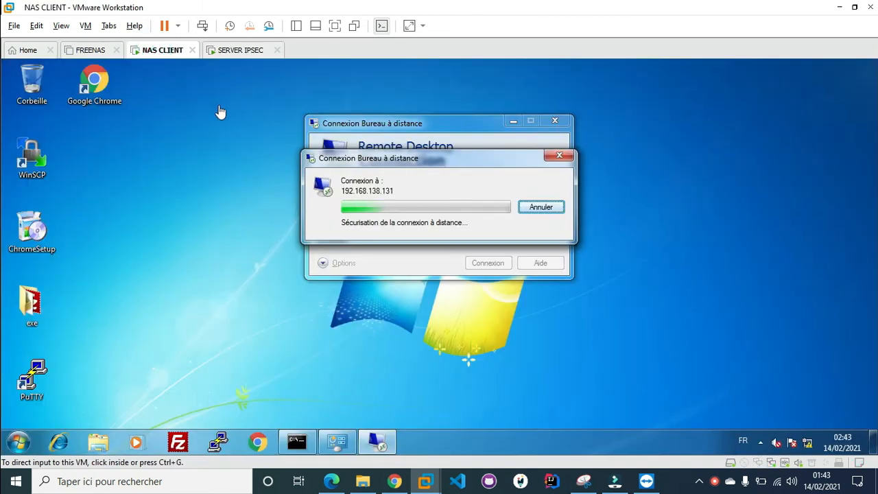
pyautogui.click(241, 50)
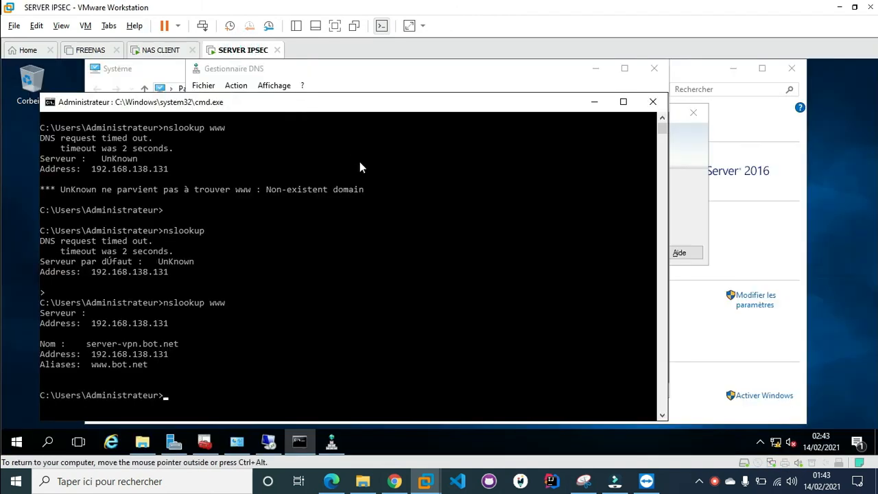
# Minimize cmd, DNS Manager, System and File Explorer, then close the IP security policy console
pyautogui.click(594, 103)
pyautogui.click(685, 179)
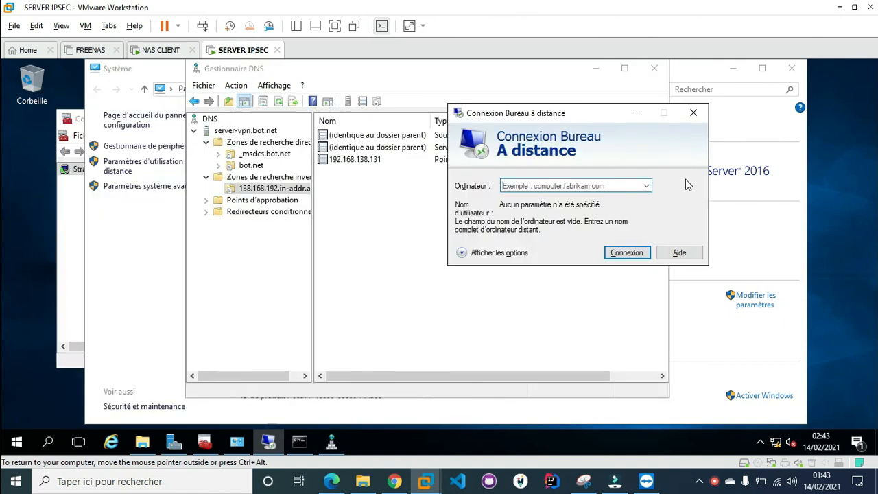
pyautogui.click(595, 69)
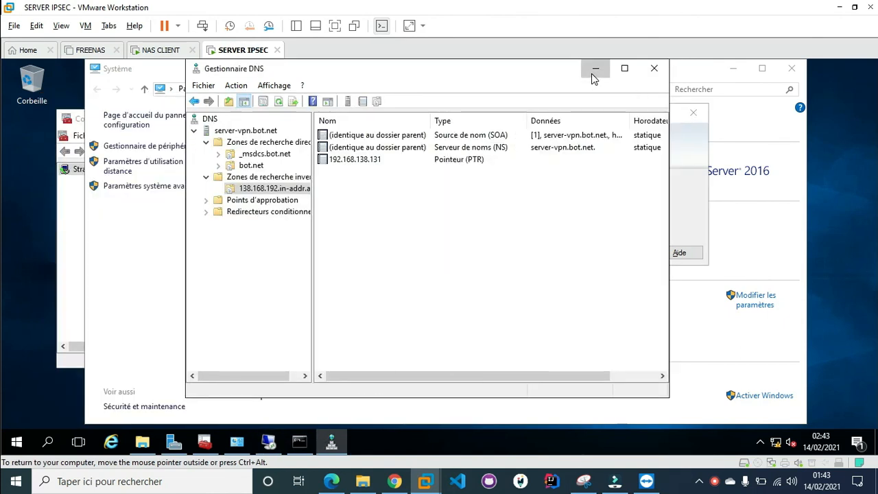
pyautogui.click(739, 69)
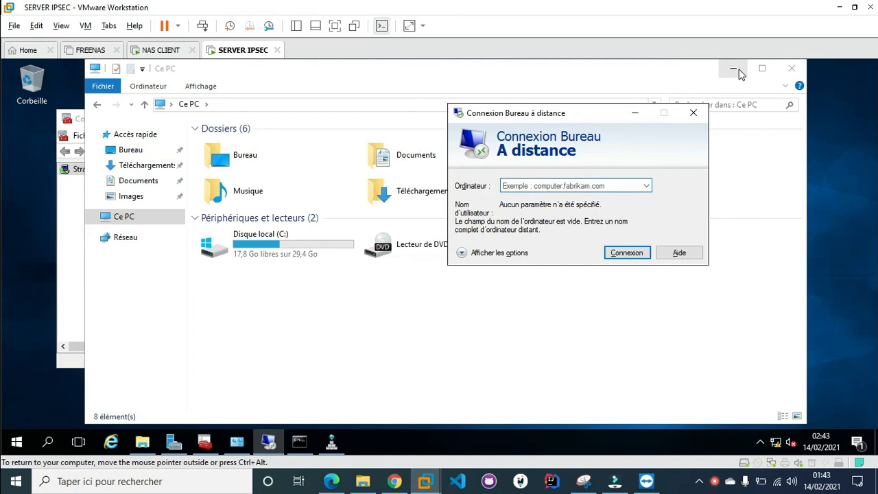
pyautogui.click(739, 69)
pyautogui.click(353, 133)
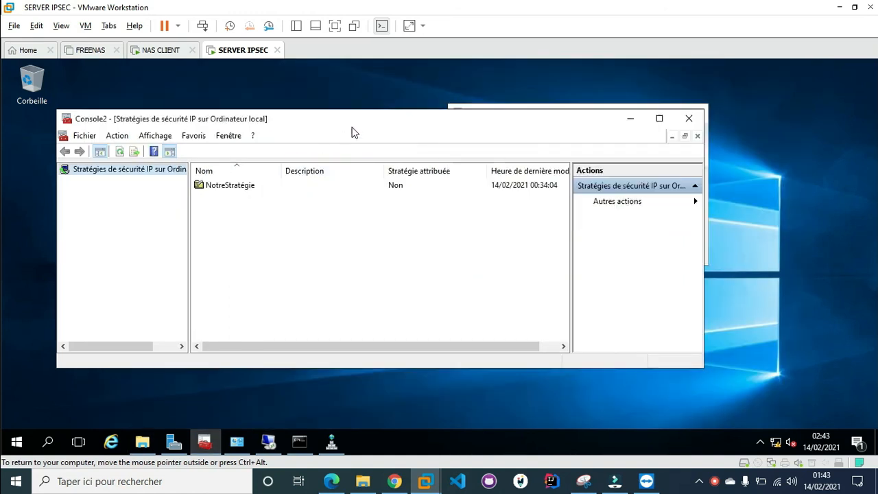
pyautogui.click(688, 119)
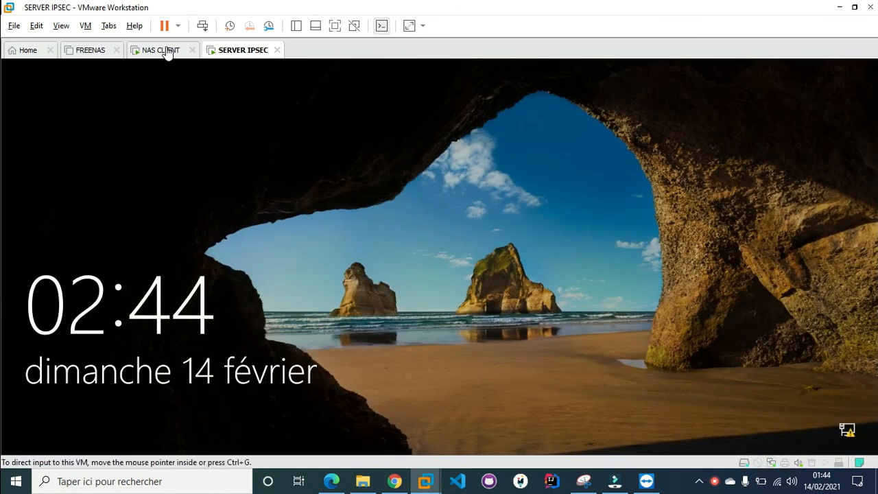
# In the NAS CLIENT's remote session, answer Non to saving the IP security console settings
pyautogui.click(165, 51)
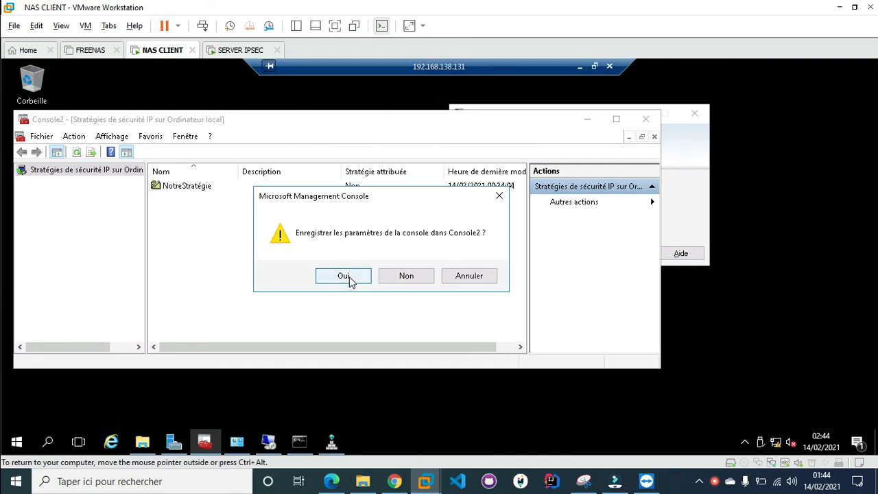
pyautogui.click(411, 278)
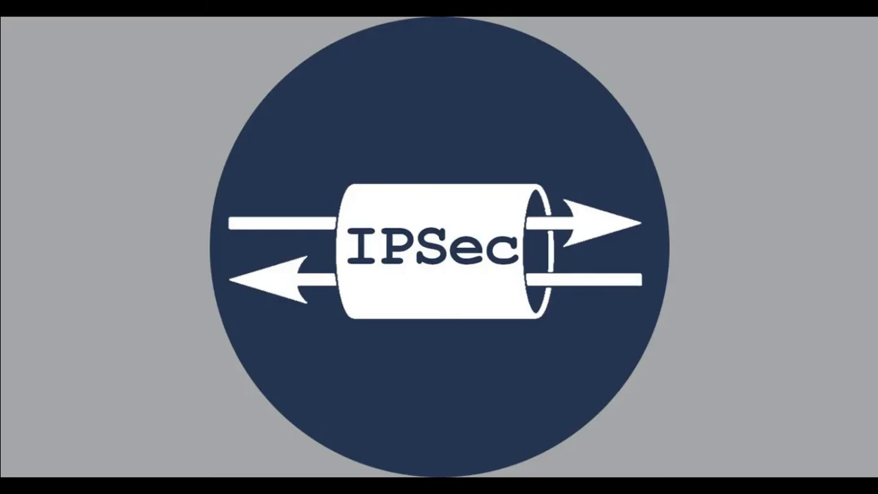